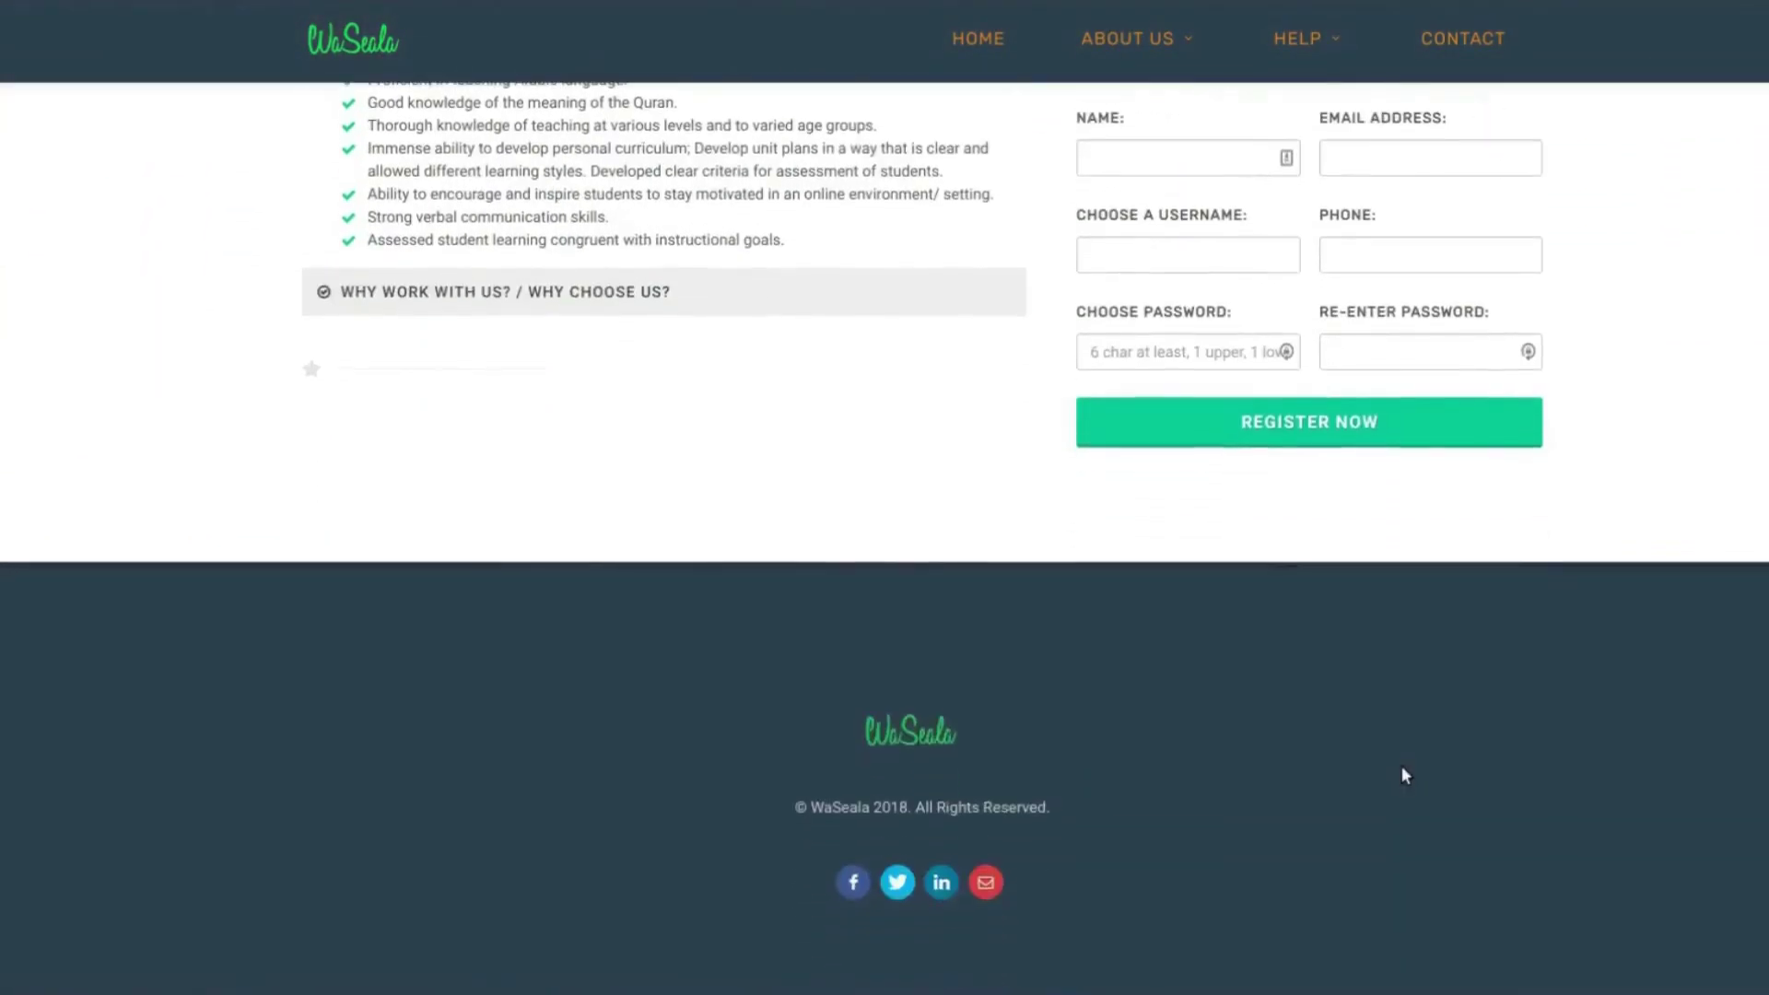
- Scroll up to the Create a Teacher Account form and put the cursor in the Name field
{"action": "scroll", "coordinate": [1403, 775], "scroll_direction": "up", "scroll_amount": 4}
{"action": "left_click", "coordinate": [1224, 553]}
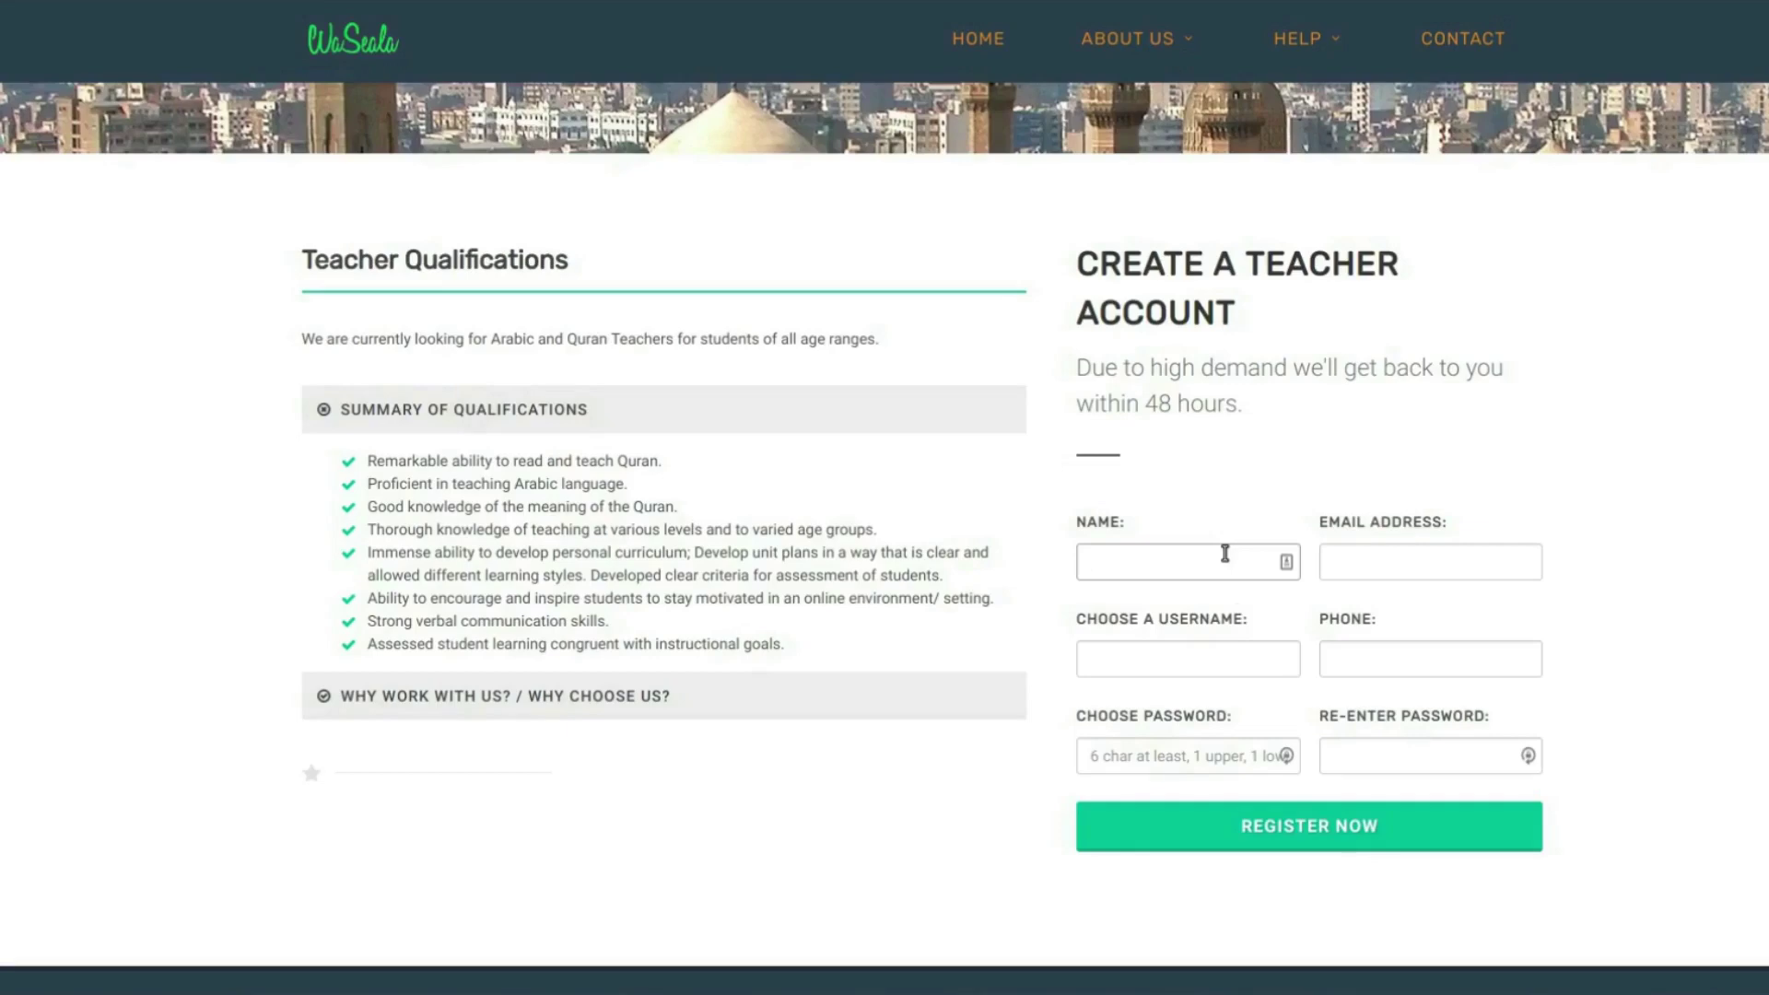
- Enter the teacher's full name, e-mail address and a username, correcting a typo in the name
{"action": "key", "text": "Tab"}
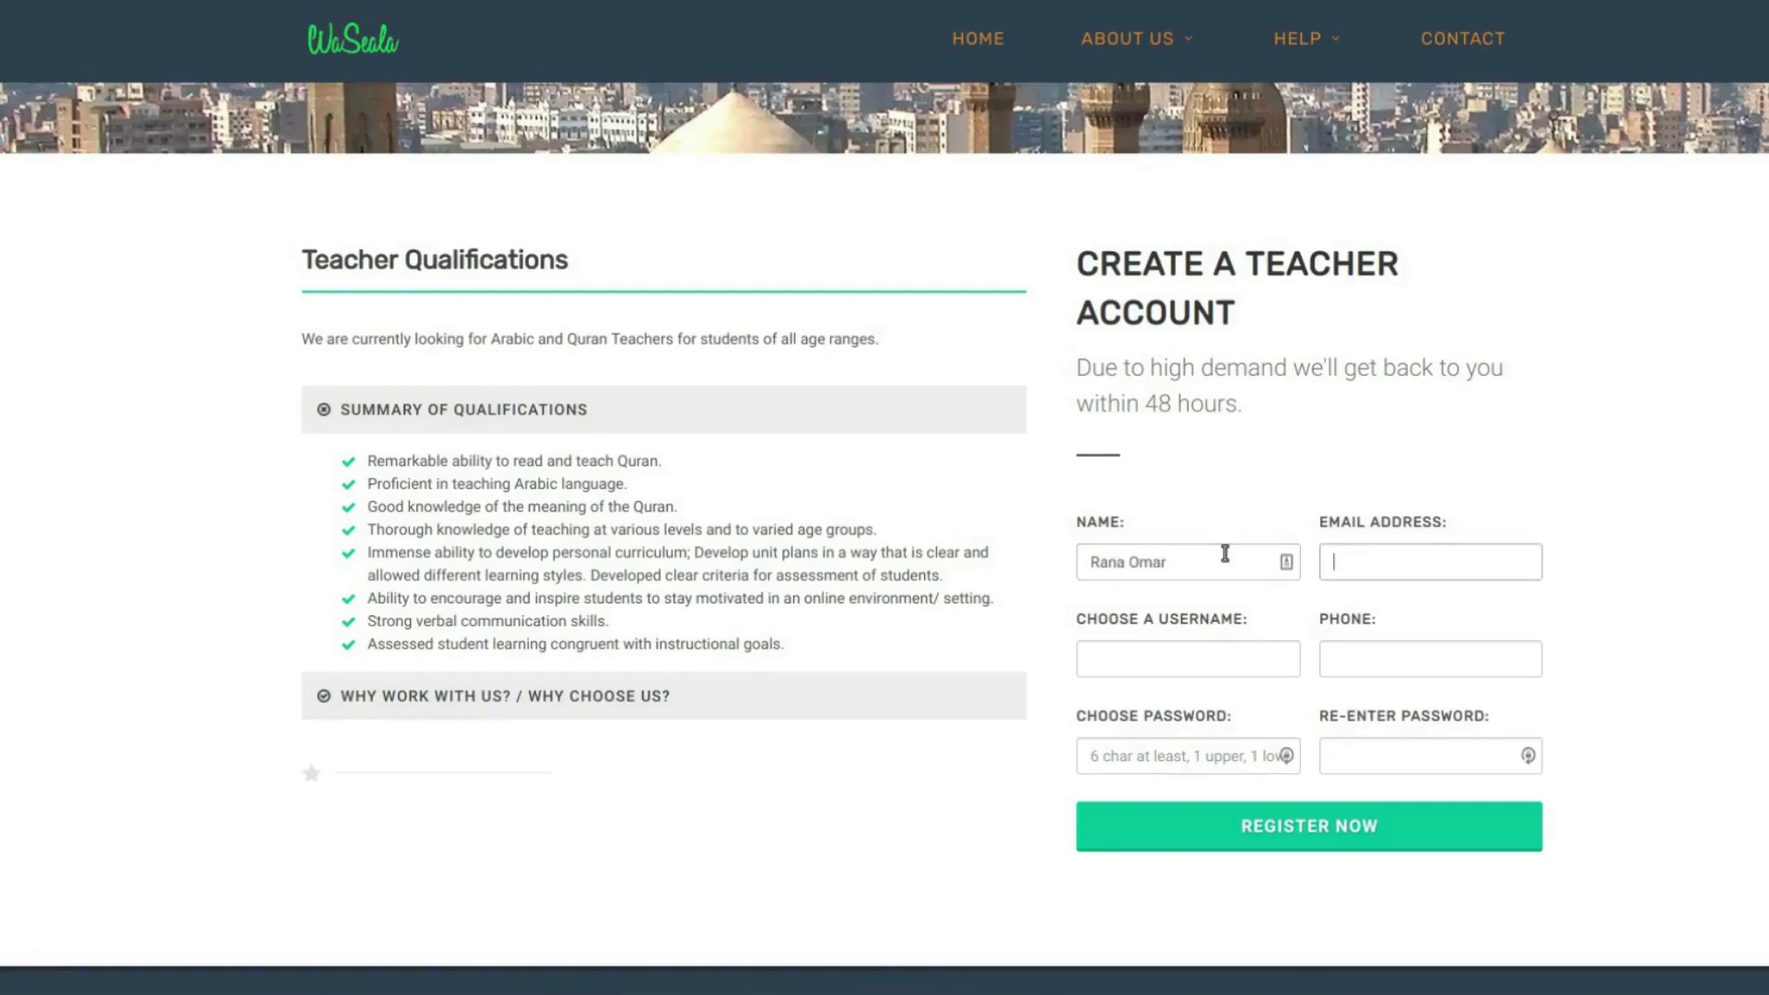
{"action": "key", "text": "Tab"}
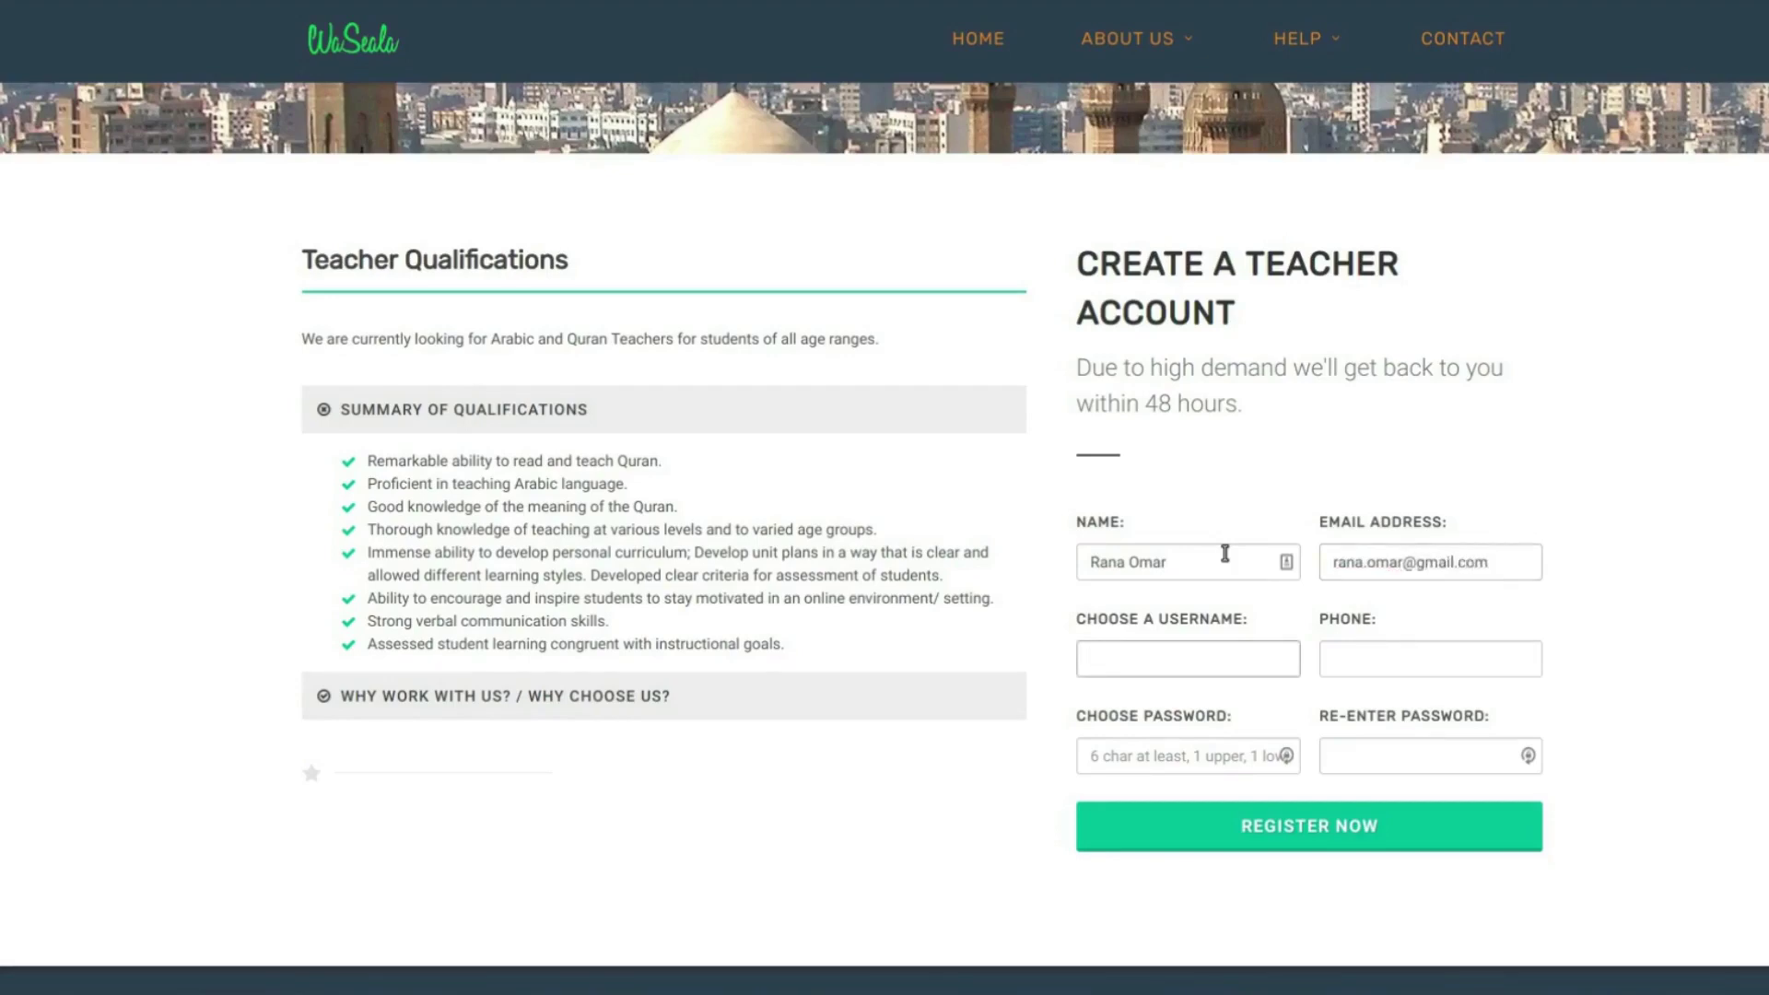
{"action": "type", "text": "teacher"}
{"action": "key", "text": "Tab"}
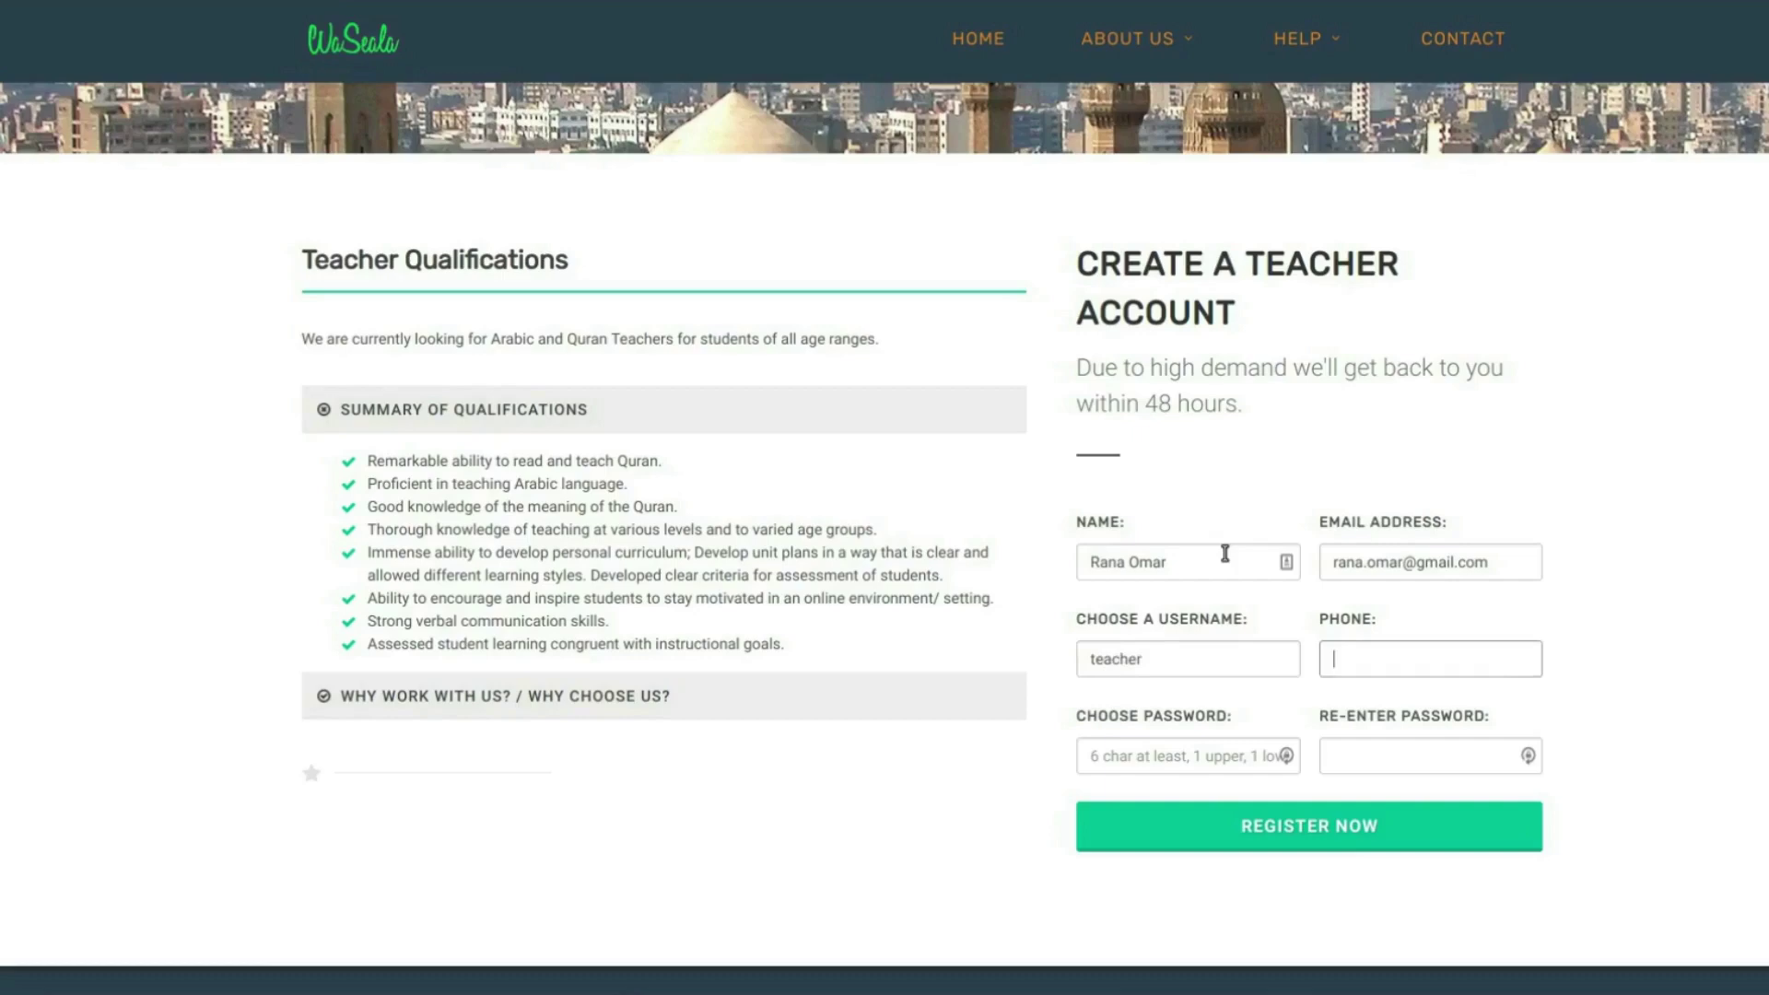
- Skip the phone number, enter and confirm the account password, and submit the registration
{"action": "key", "text": "Tab"}
{"action": "type", "text": "******"}
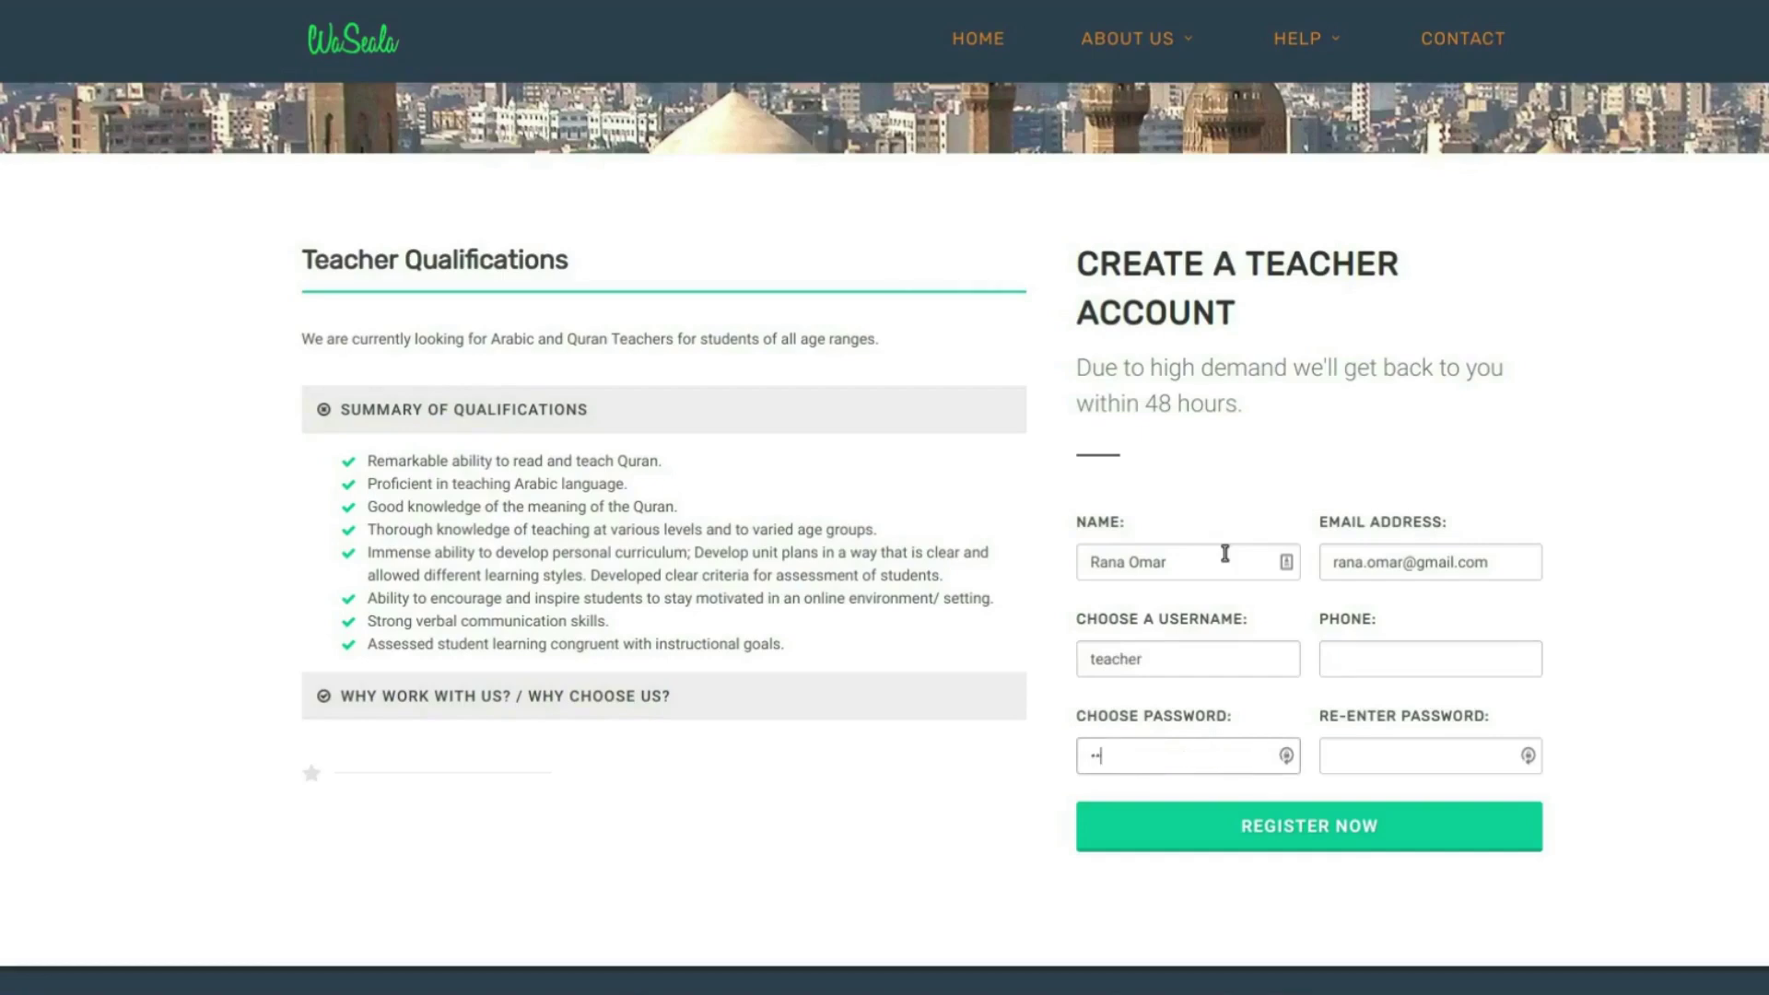
{"action": "type", "text": "**"}
{"action": "key", "text": "Tab"}
{"action": "type", "text": "********"}
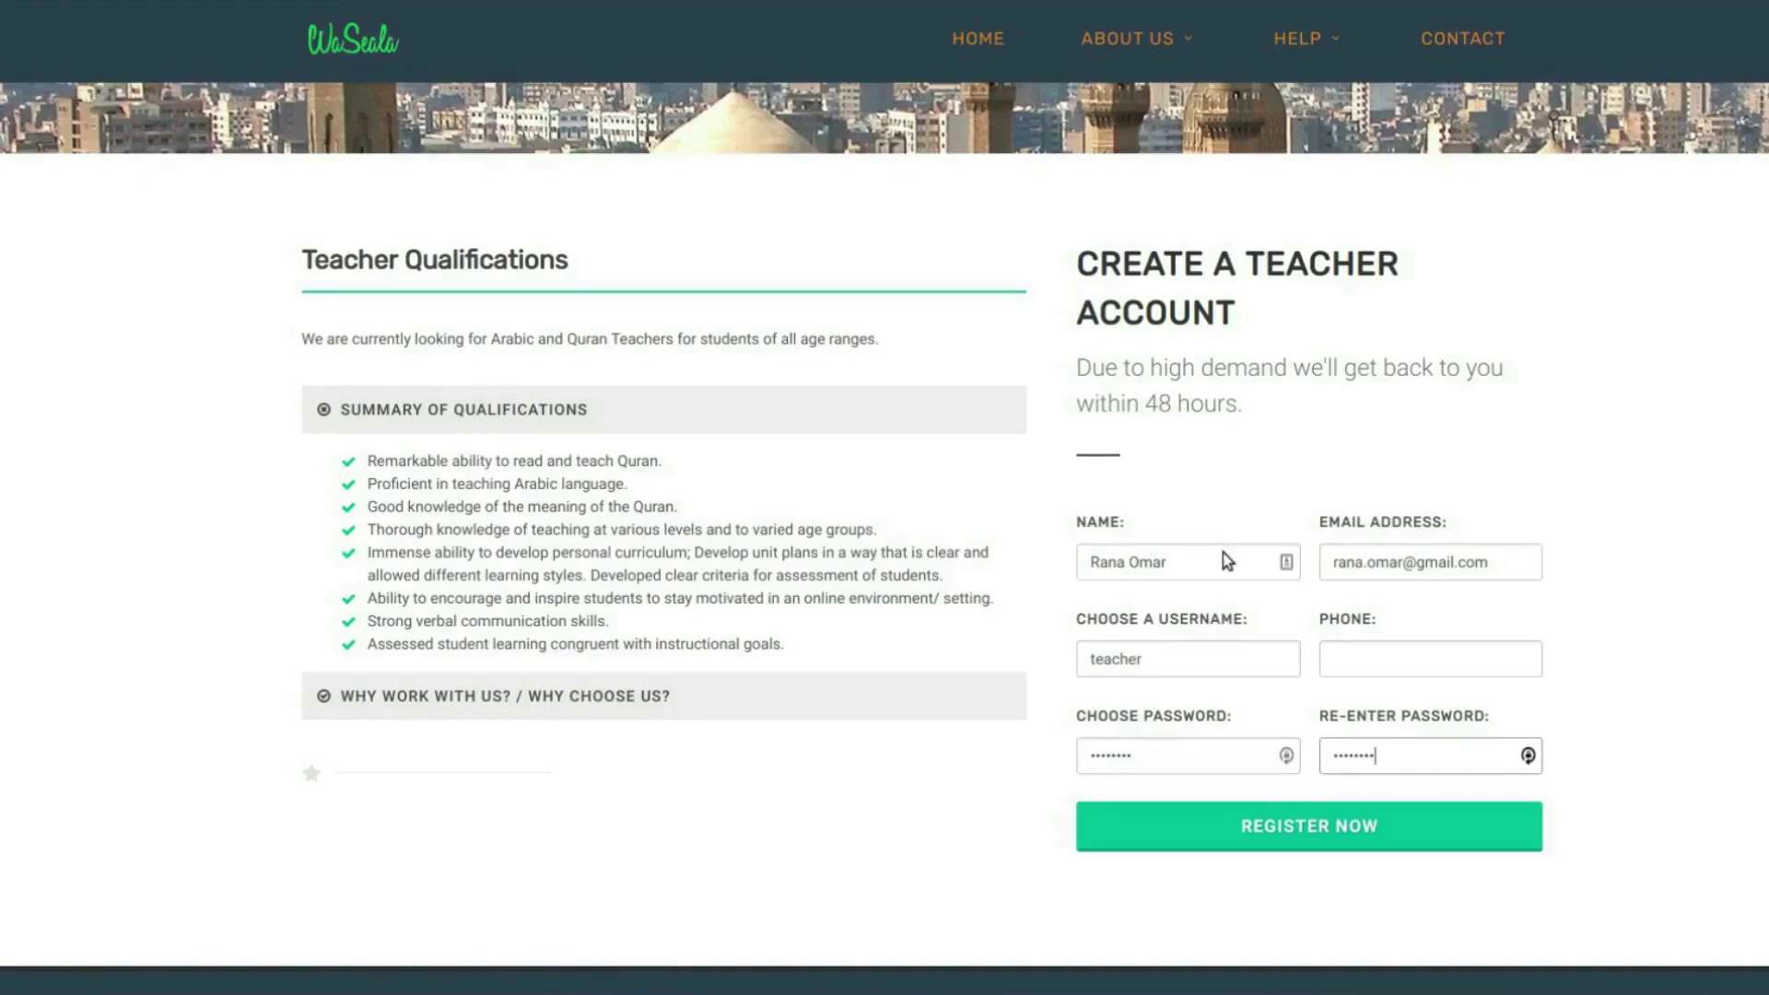
{"action": "key", "text": "Return"}
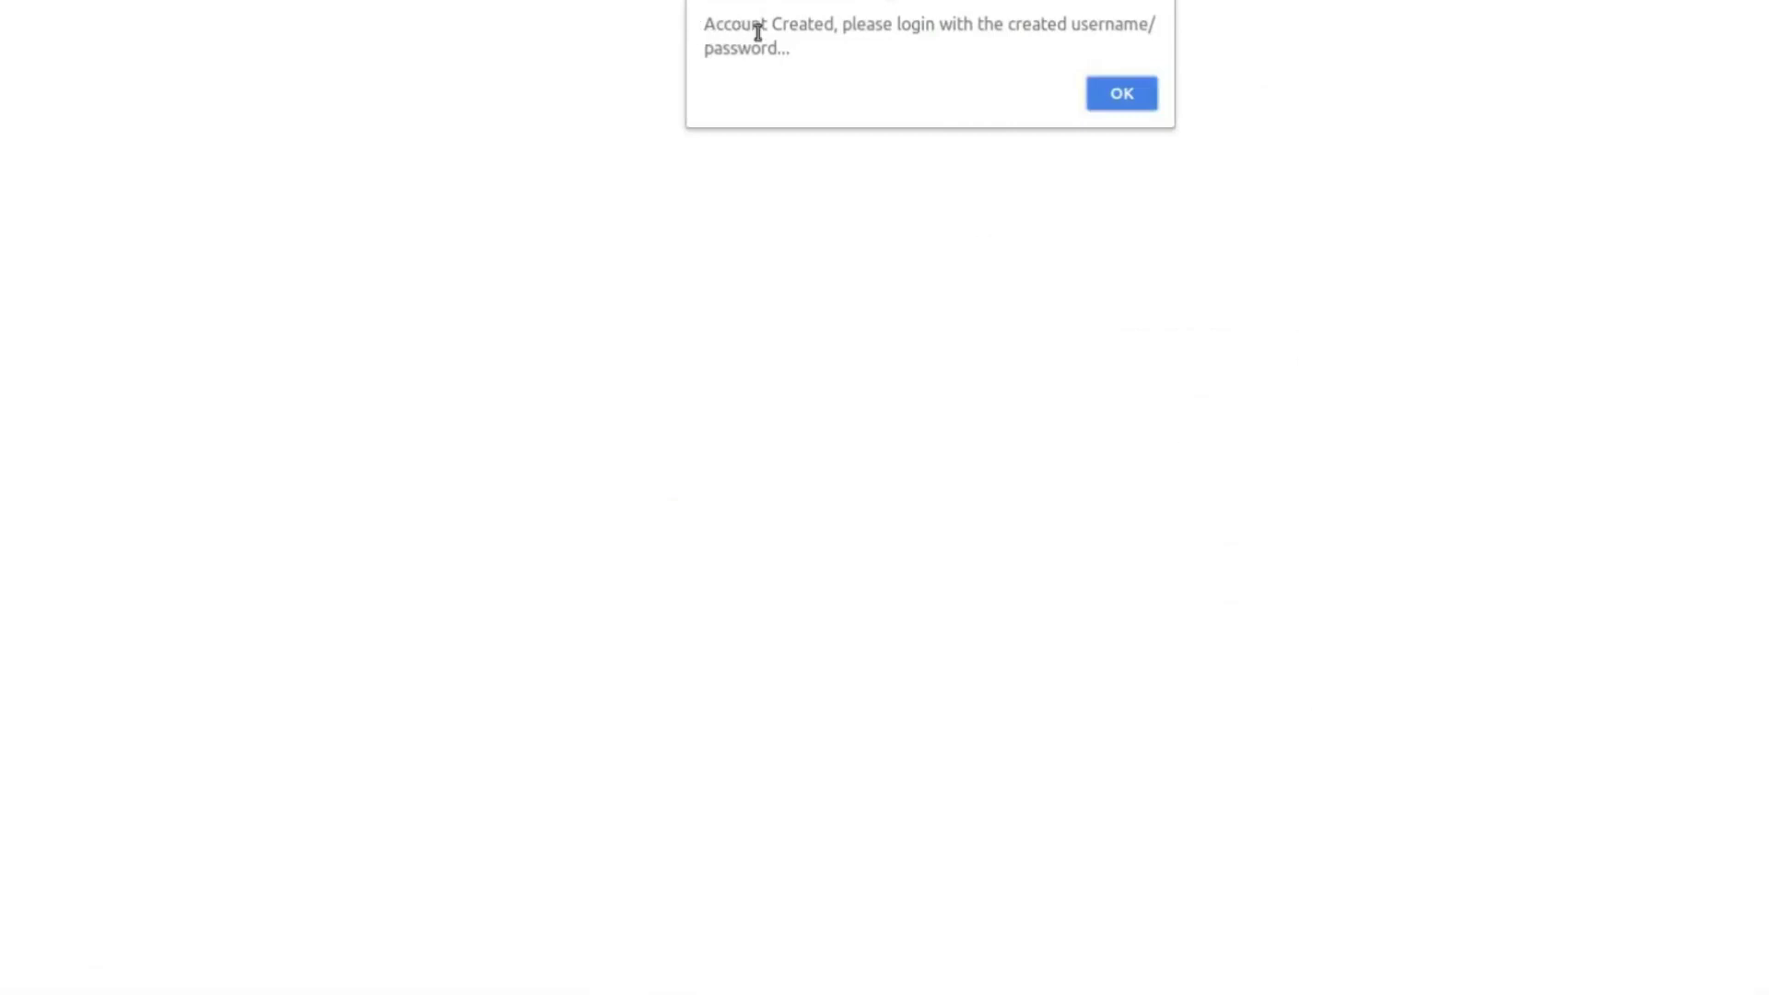
- Acknowledge the account-created confirmation message
{"action": "double_click", "coordinate": [784, 48]}
{"action": "triple_click", "coordinate": [723, 17]}
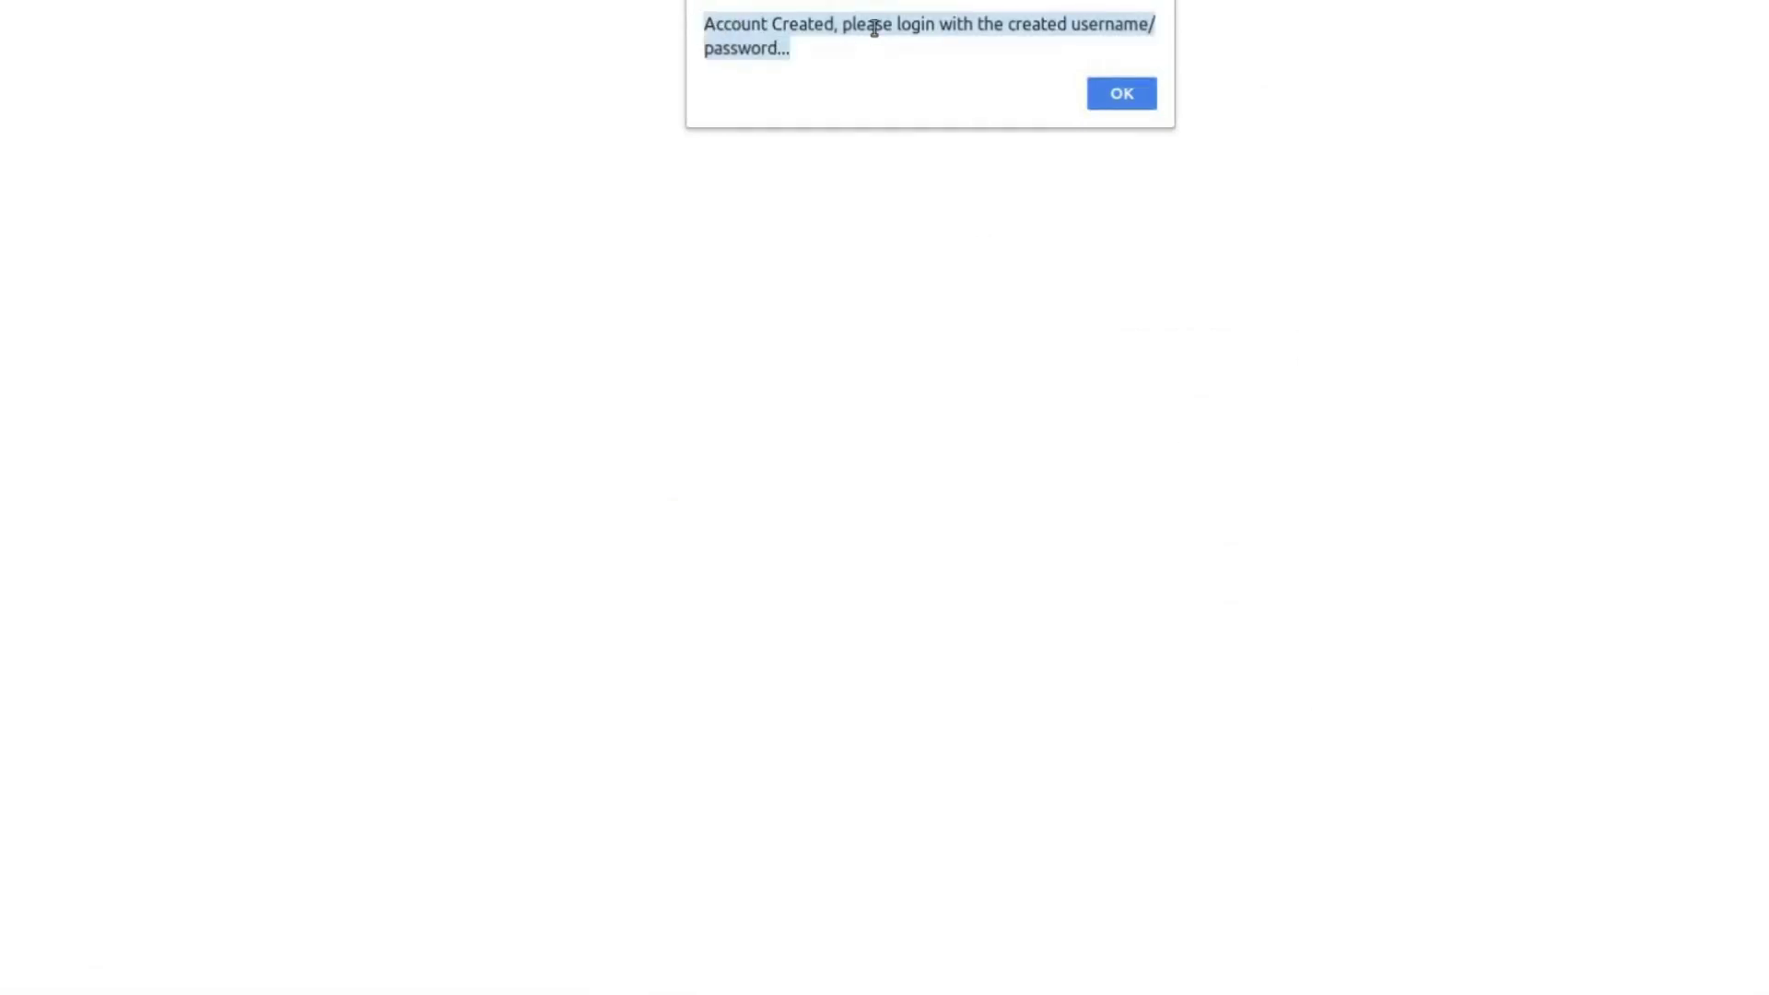
{"action": "left_click", "coordinate": [1133, 96]}
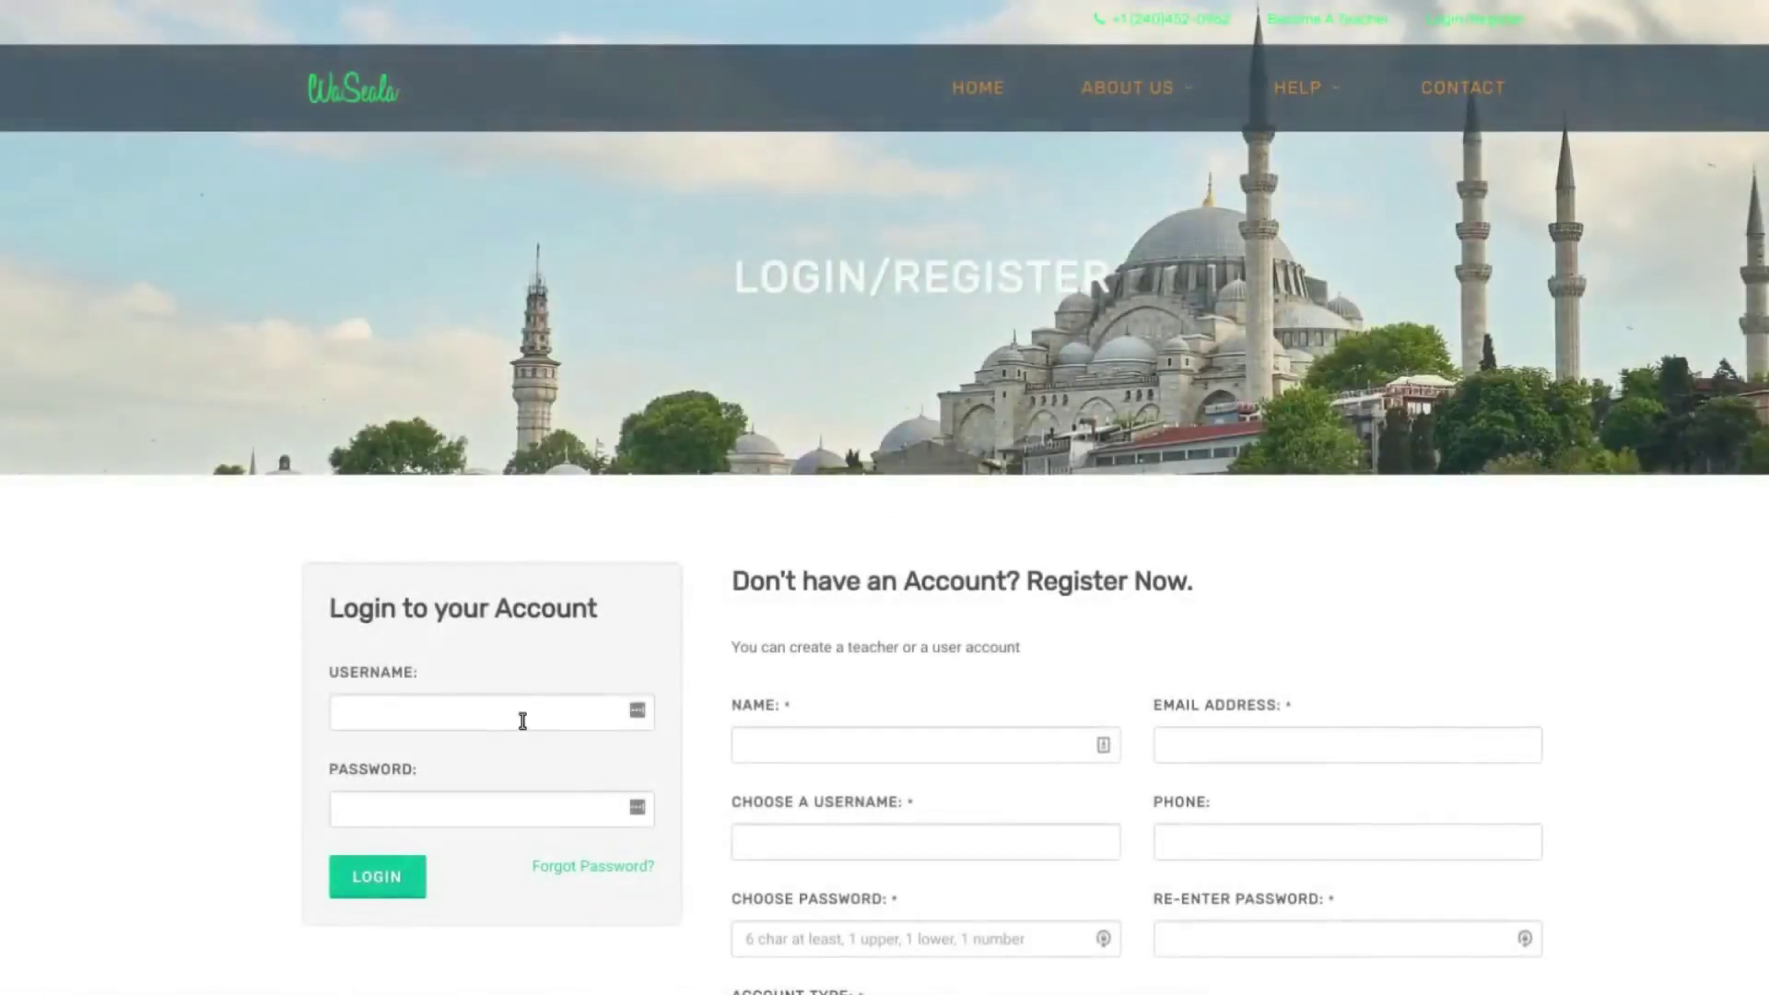
- Enter the new account's username and password in the Login form
{"action": "left_click", "coordinate": [522, 721]}
{"action": "type", "text": "teacher"}
{"action": "key", "text": "Tab"}
{"action": "type", "text": "password"}
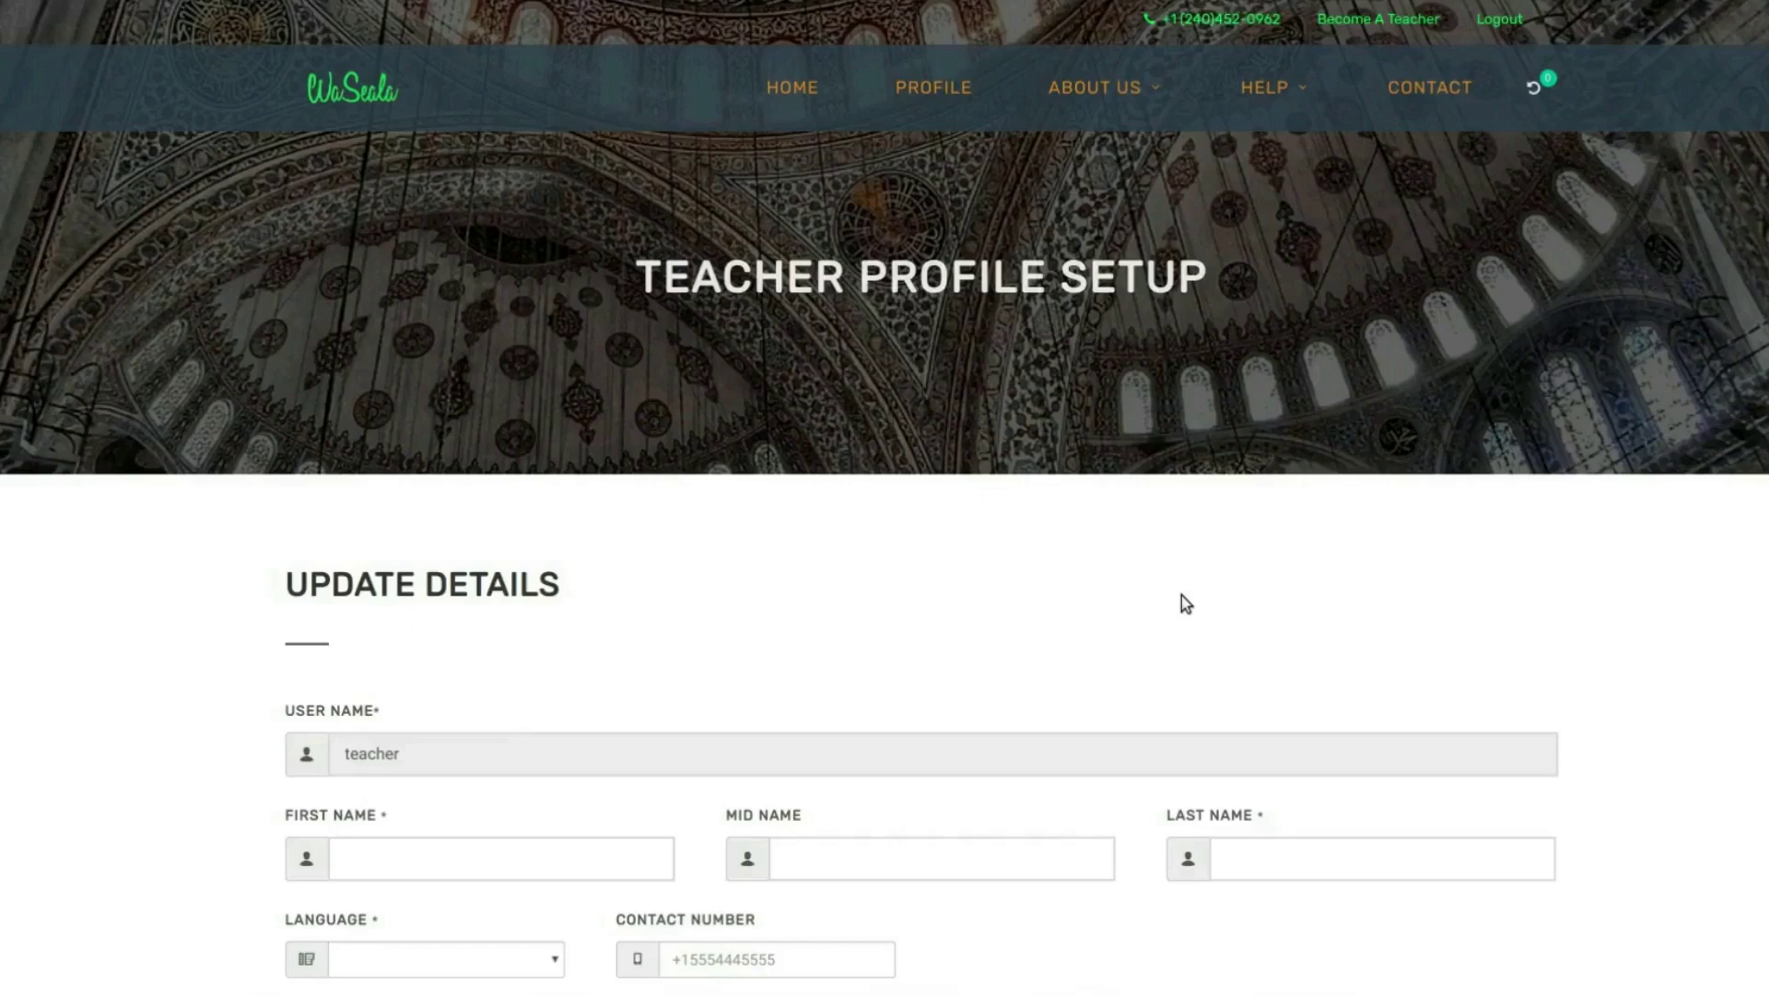
- Fill in the teacher's first and last name and set the language to English
{"action": "scroll", "coordinate": [1186, 604], "scroll_direction": "down", "scroll_amount": 3}
{"action": "left_click", "coordinate": [586, 580]}
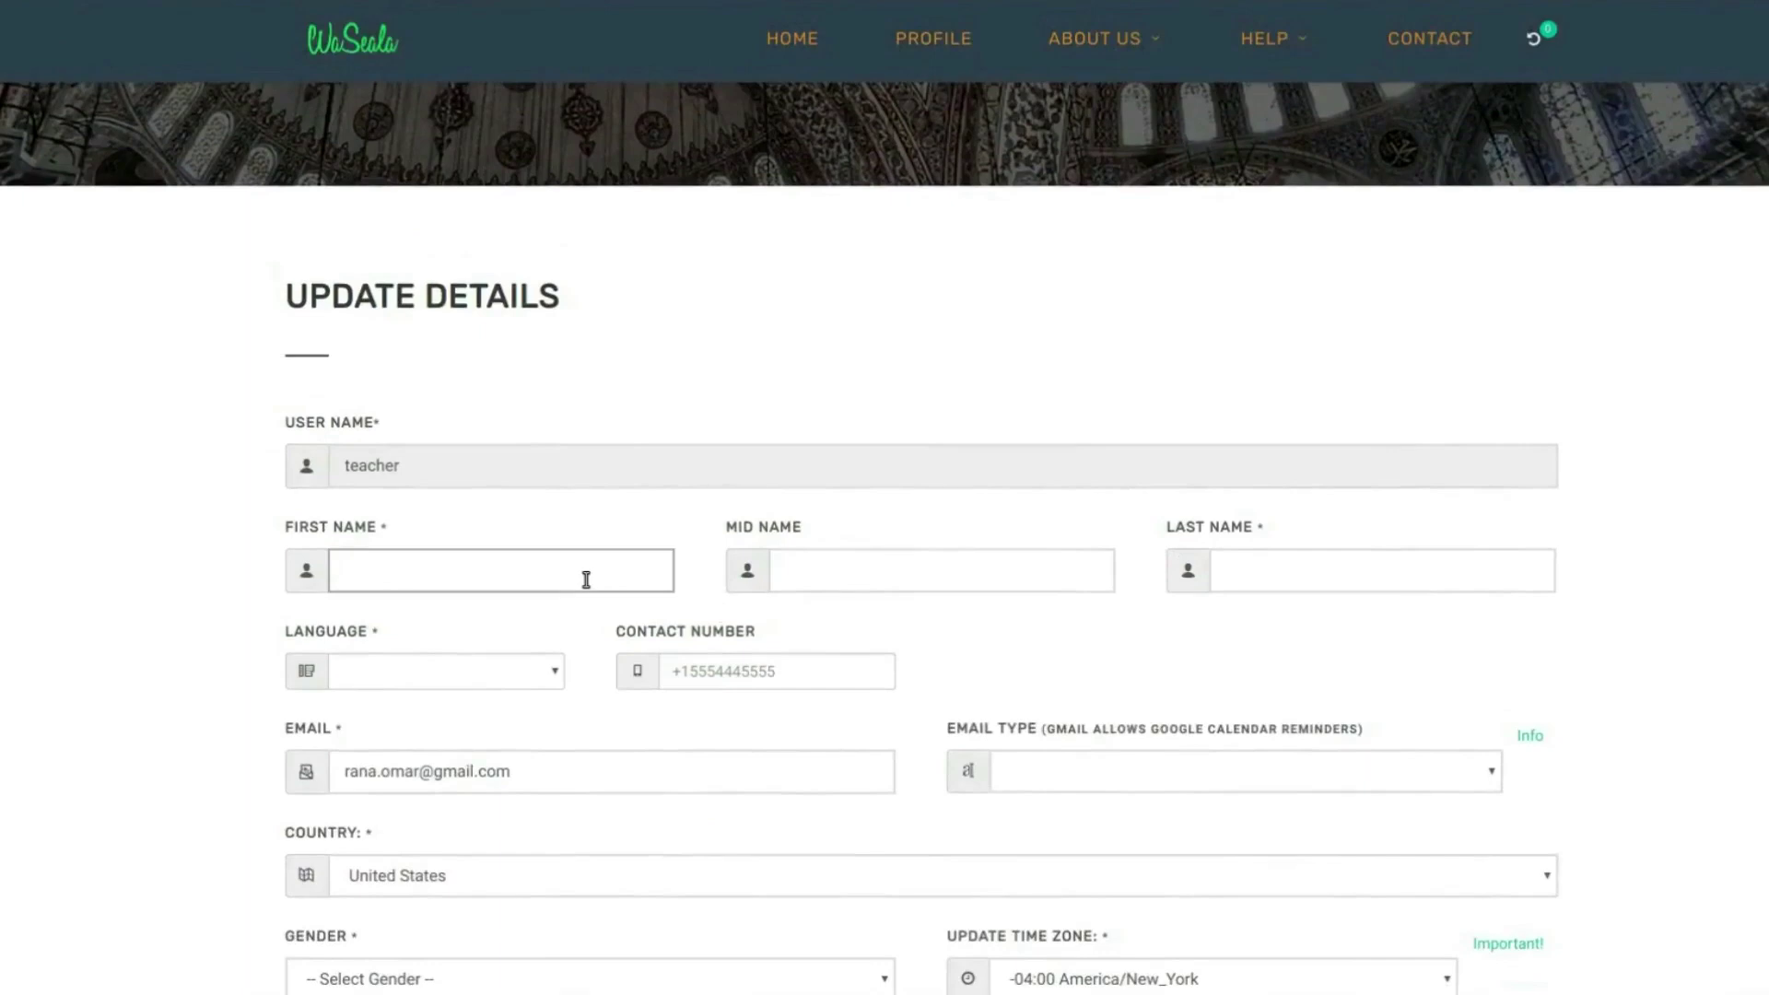
{"action": "key", "text": "Tab"}
{"action": "key", "text": "Tab"}
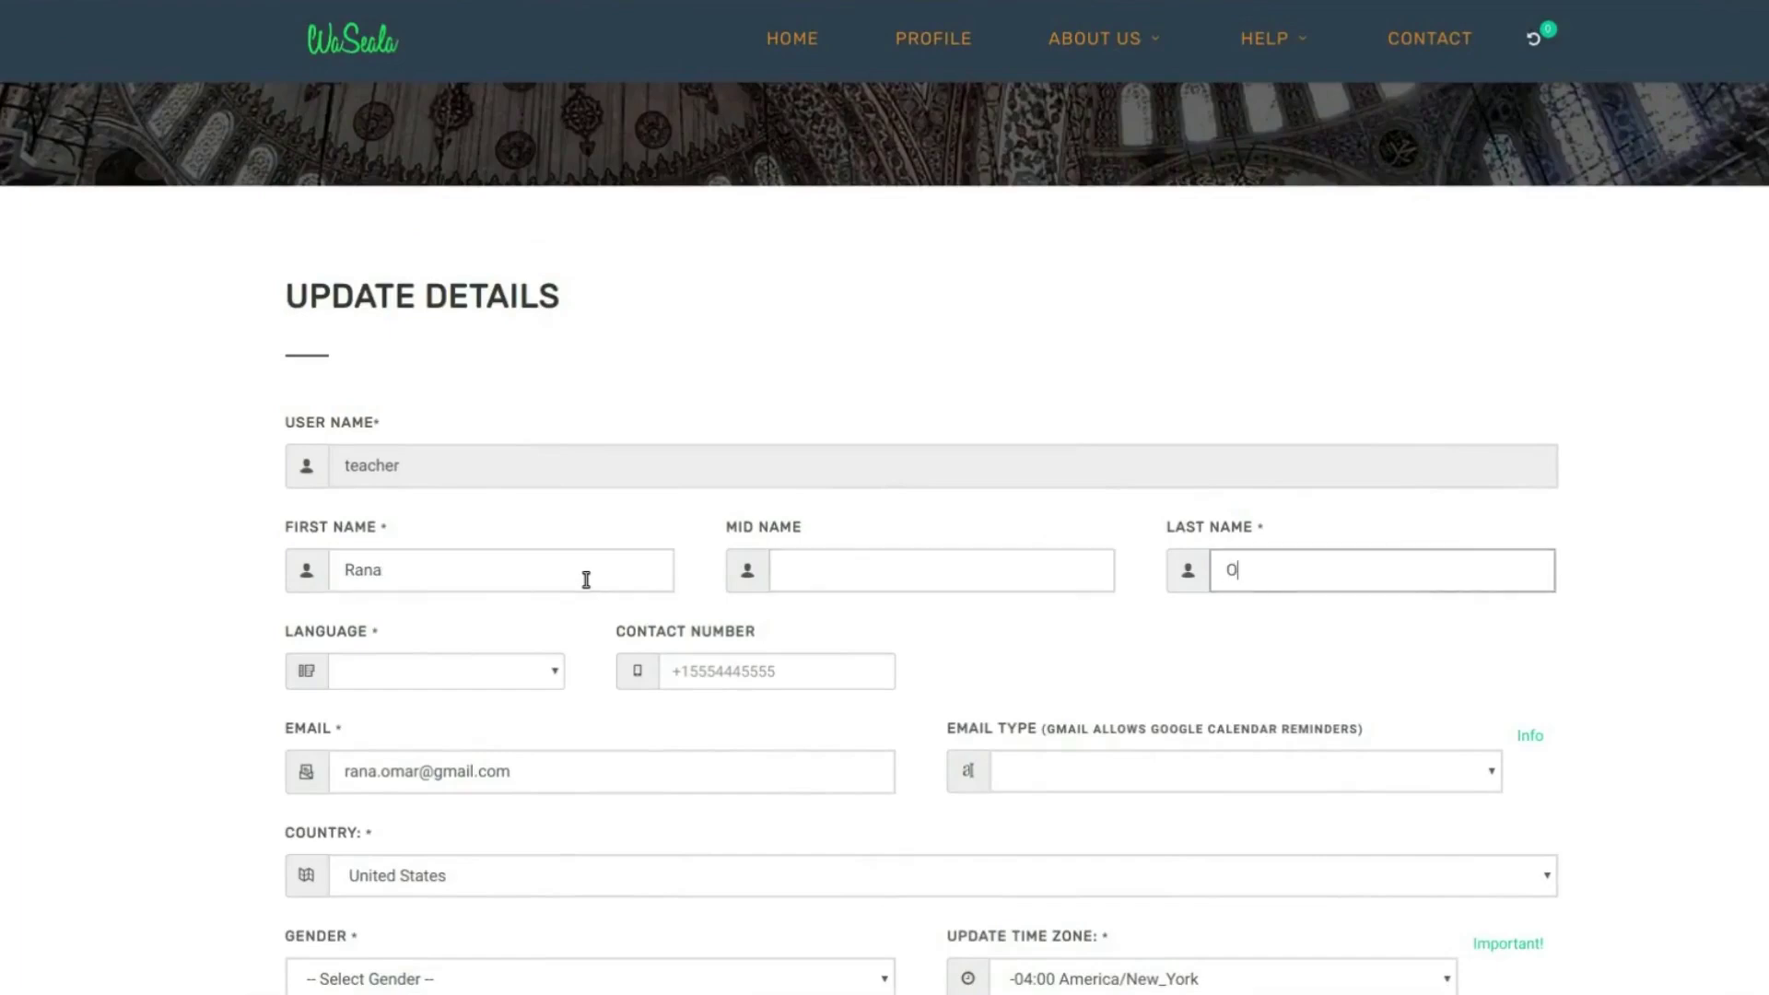
{"action": "key", "text": "Tab"}
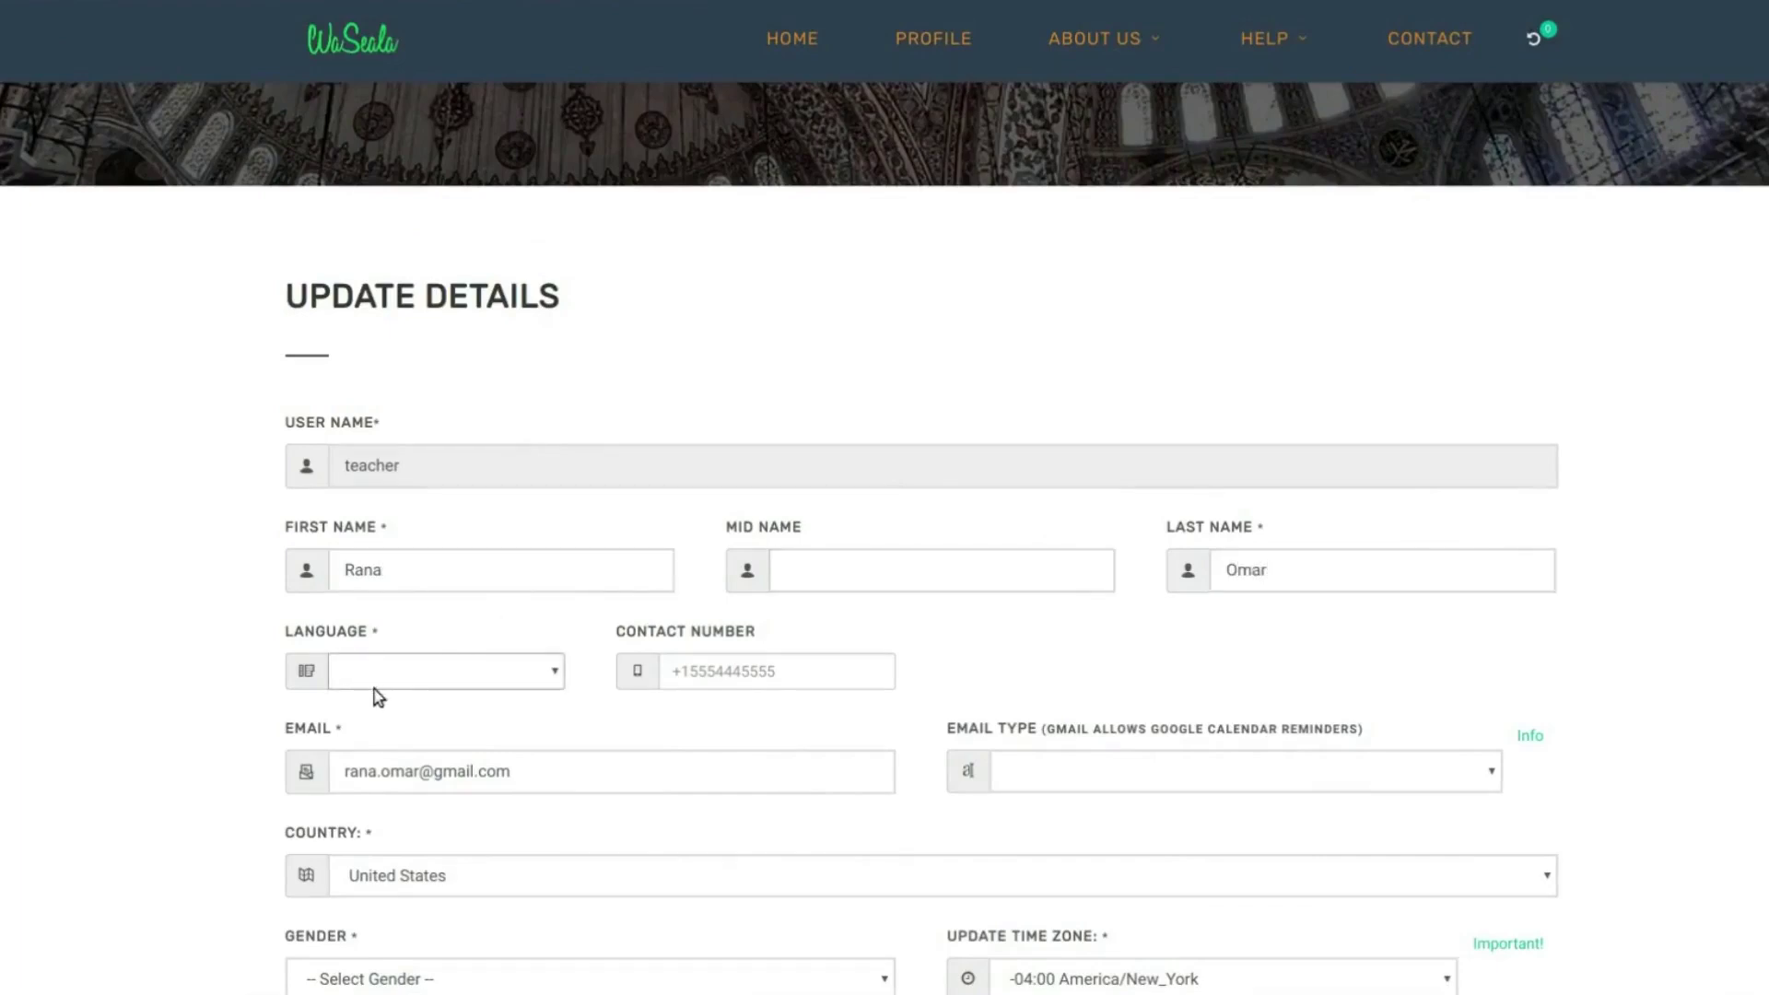
{"action": "left_click", "coordinate": [379, 680]}
{"action": "left_click", "coordinate": [372, 700]}
- Set the Email Type to Gmail to match the account's e-mail address
{"action": "scroll", "coordinate": [686, 671], "scroll_direction": "down", "scroll_amount": 1}
{"action": "scroll", "coordinate": [686, 672], "scroll_direction": "down", "scroll_amount": 3}
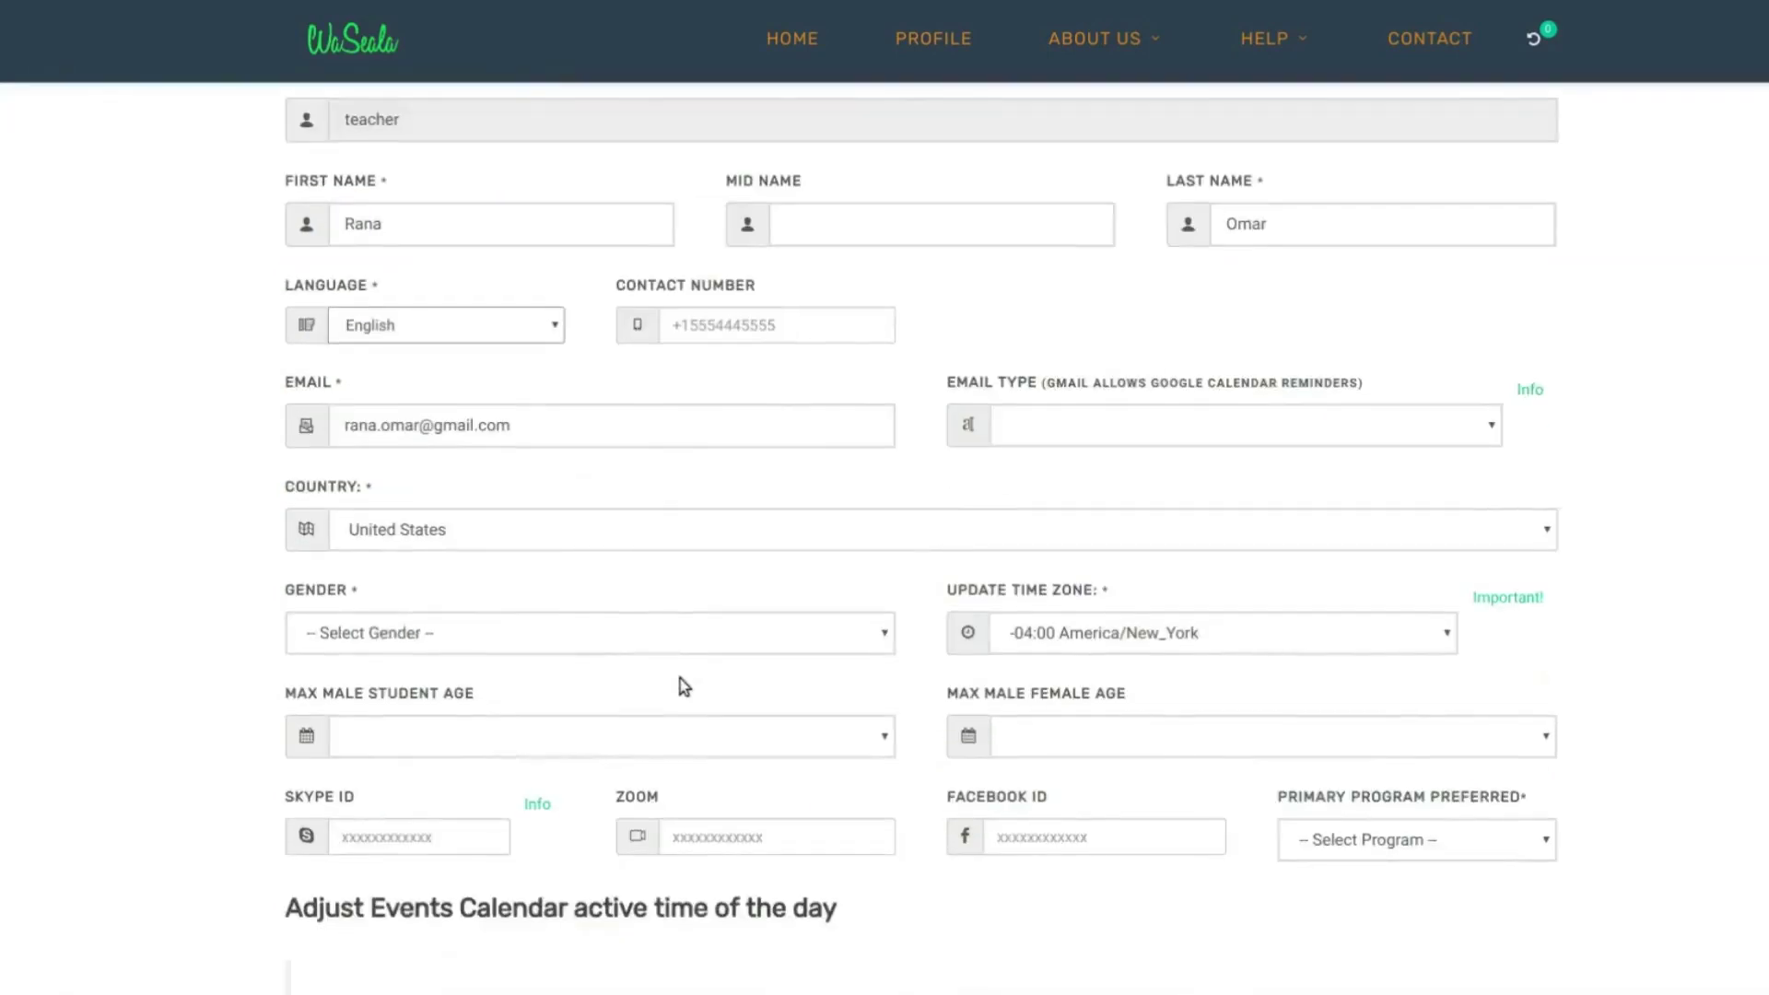
{"action": "double_click", "coordinate": [452, 425]}
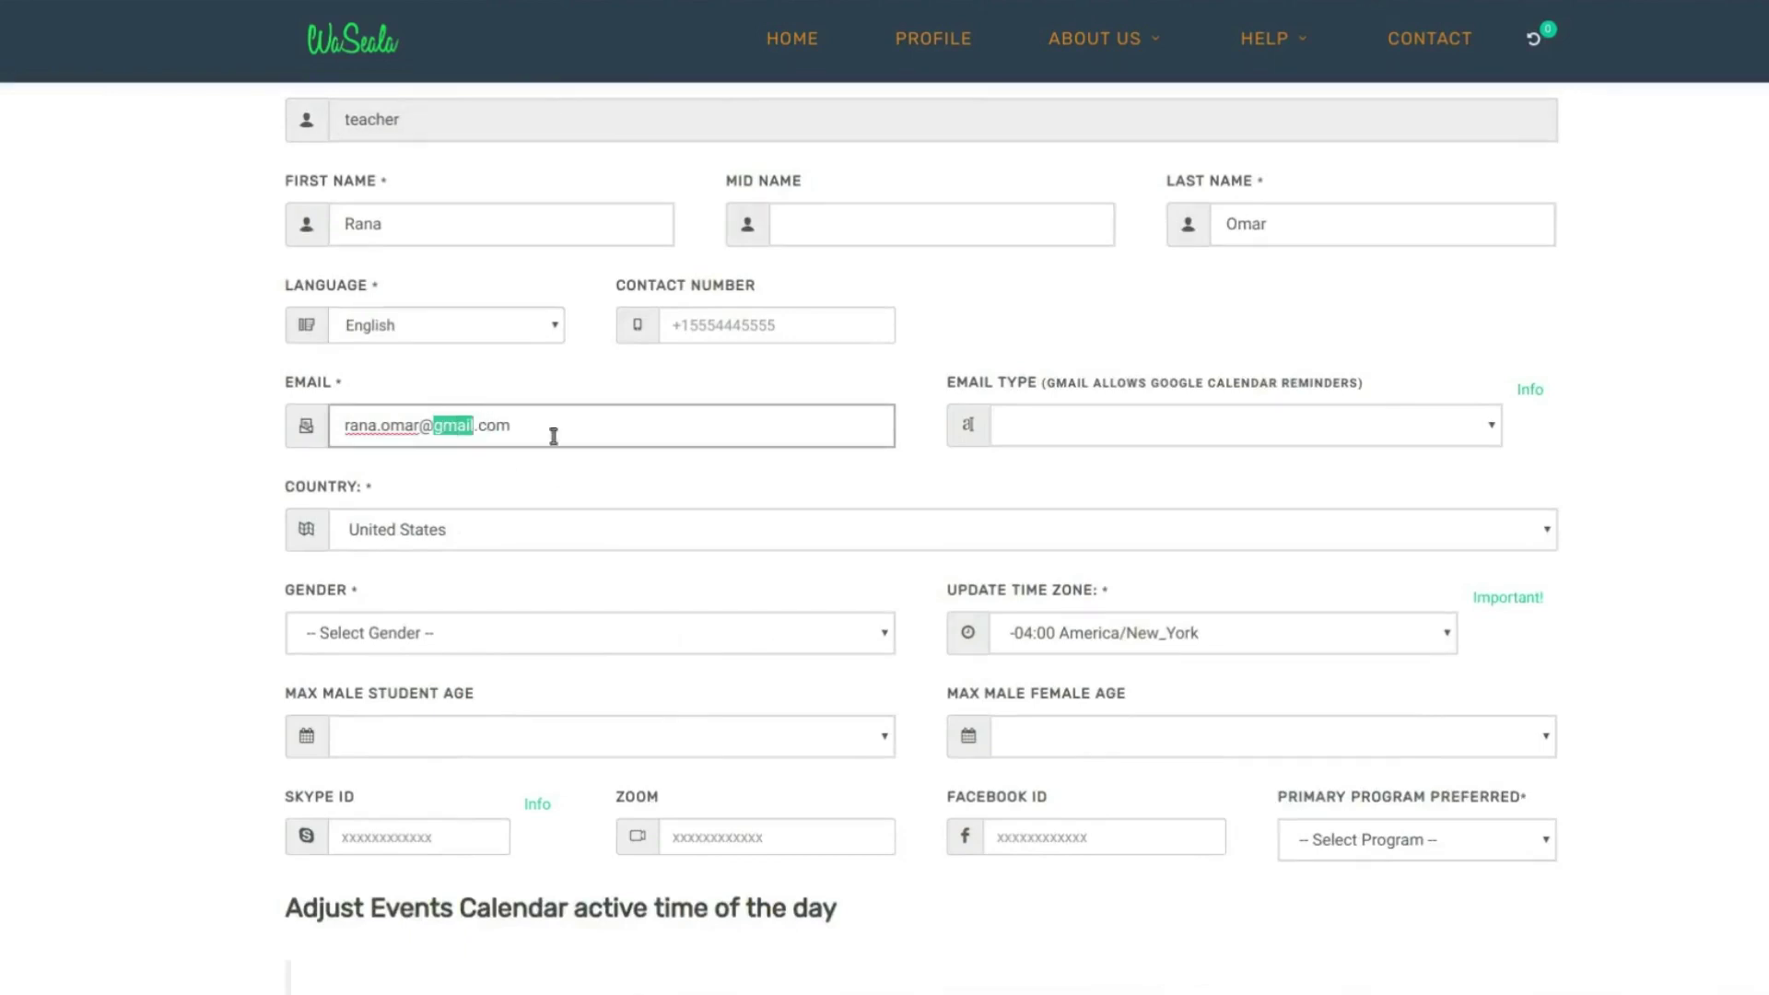
{"action": "left_click", "coordinate": [1342, 424]}
{"action": "left_click", "coordinate": [1185, 481]}
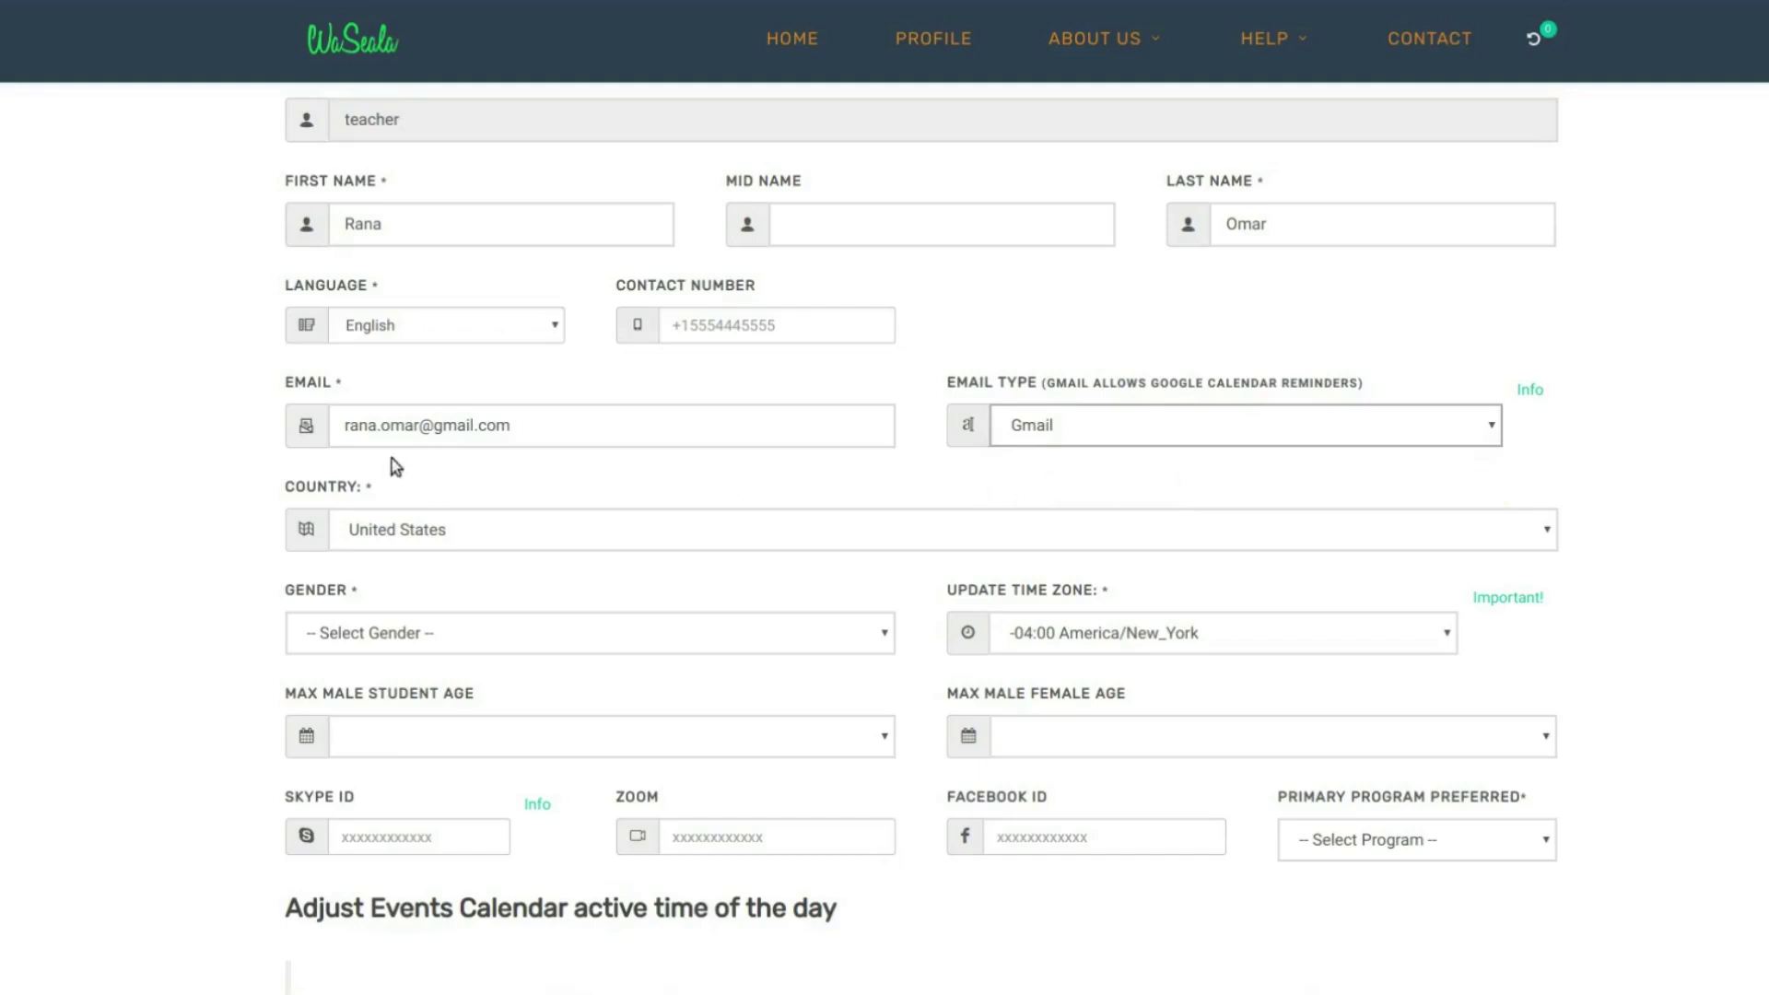
{"action": "double_click", "coordinate": [453, 421]}
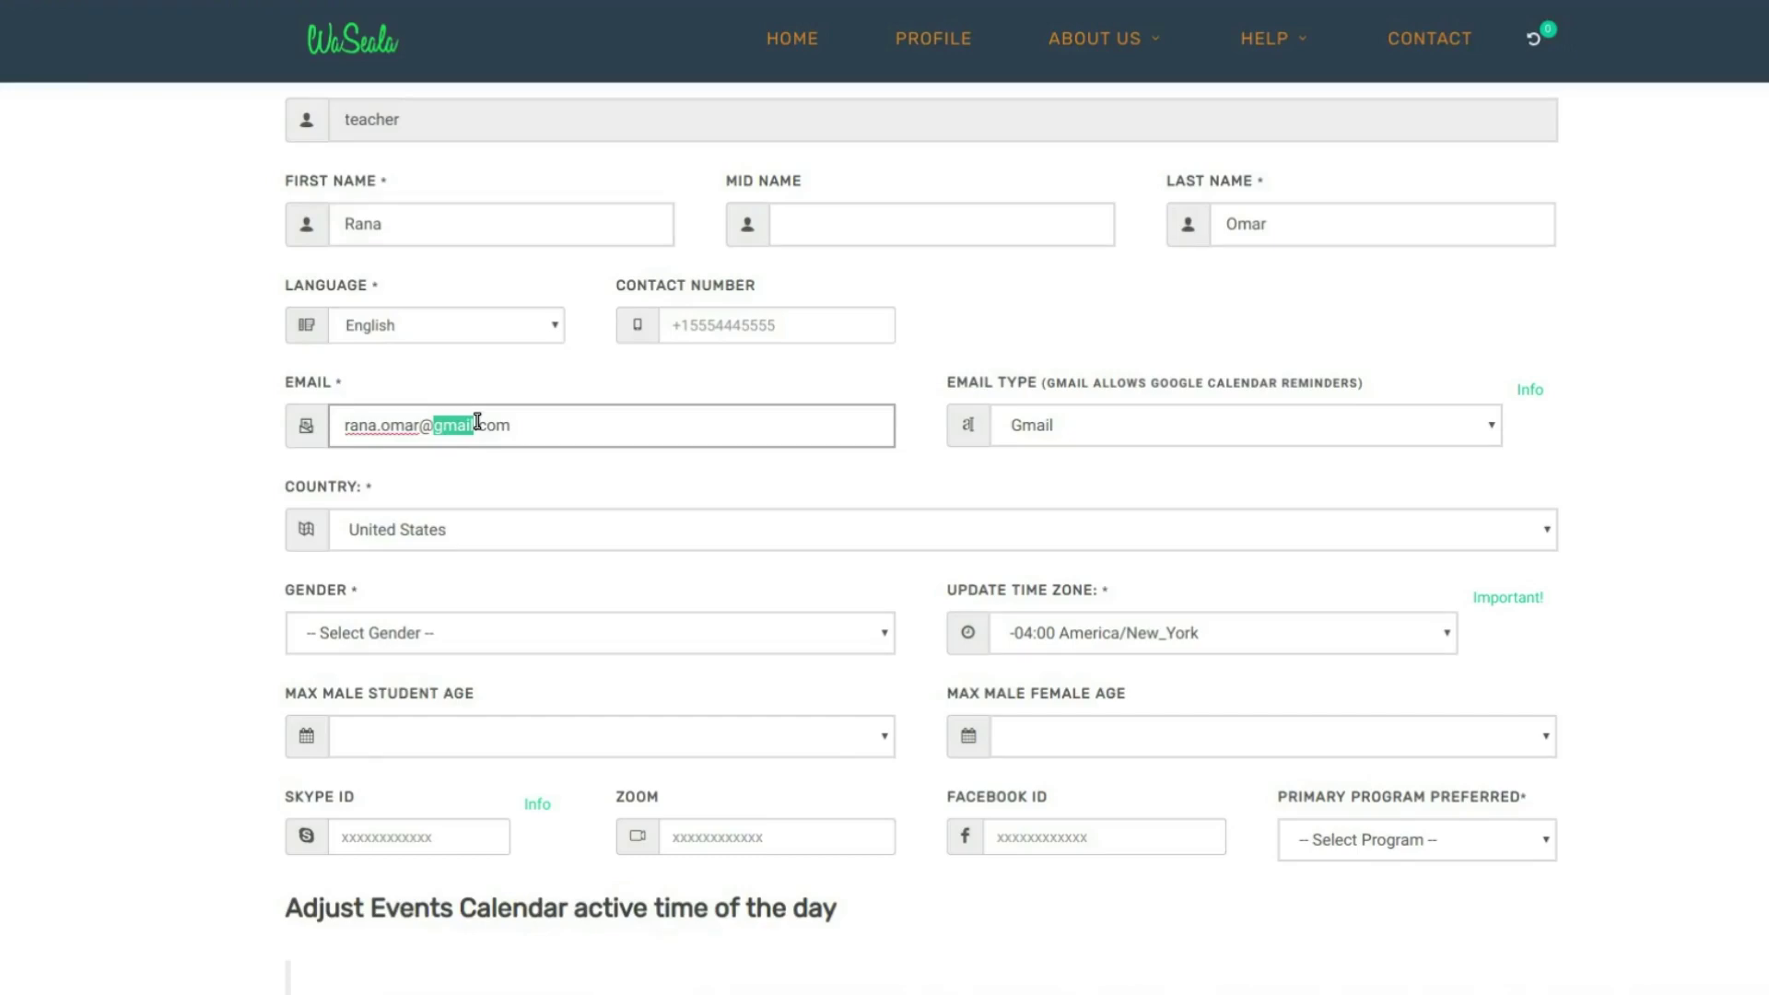
- Set gender to Female, country to United States and time zone to -04:00 America/New_York
{"action": "scroll", "coordinate": [477, 421], "scroll_direction": "down", "scroll_amount": 1}
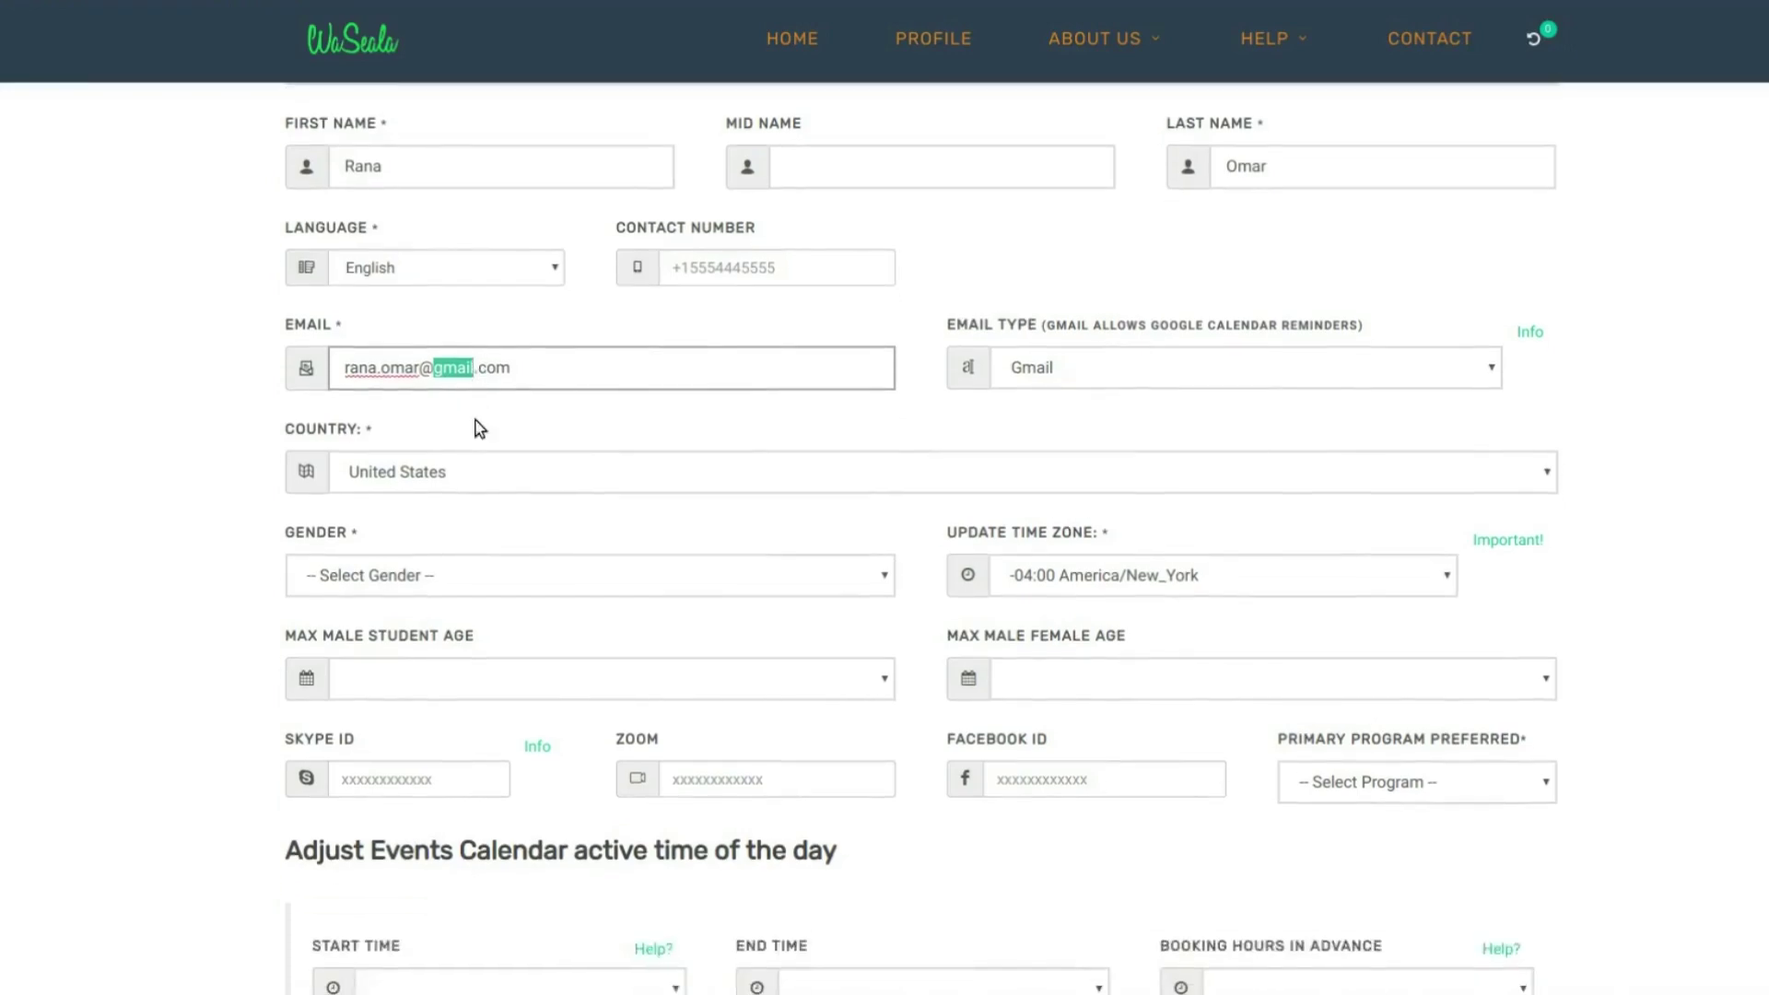
{"action": "scroll", "coordinate": [478, 427], "scroll_direction": "down", "scroll_amount": 2}
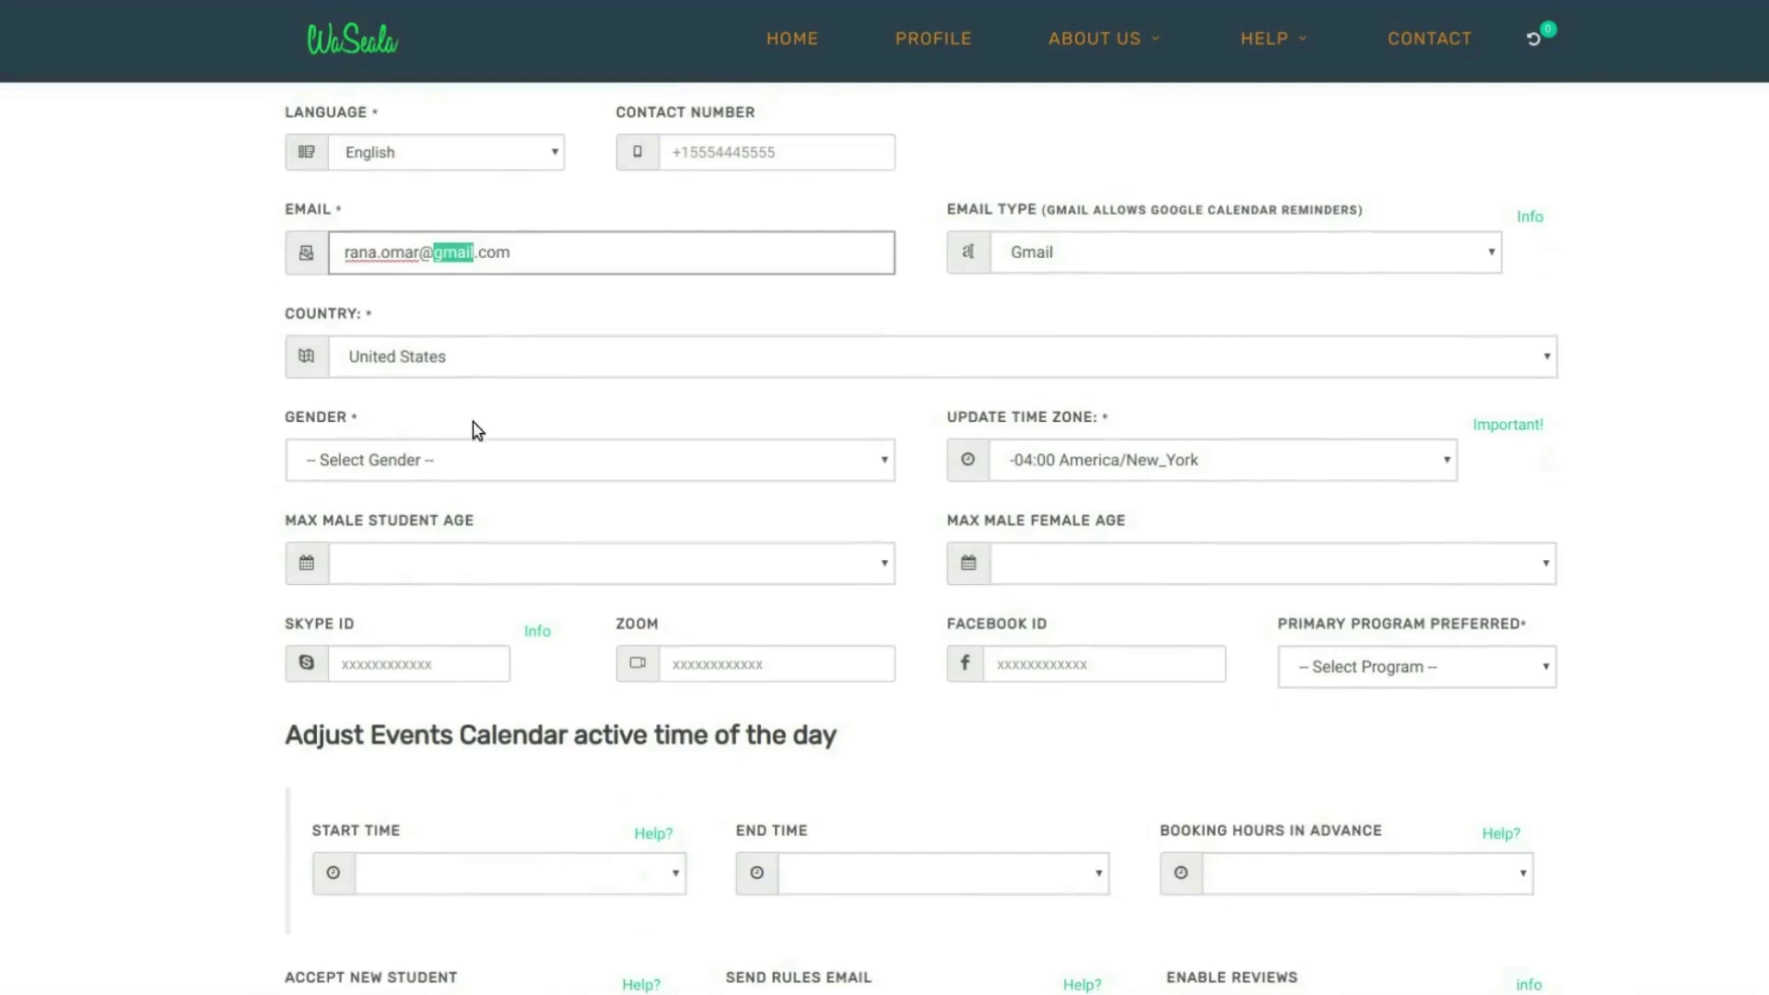
{"action": "left_click", "coordinate": [452, 459]}
{"action": "left_click", "coordinate": [381, 530]}
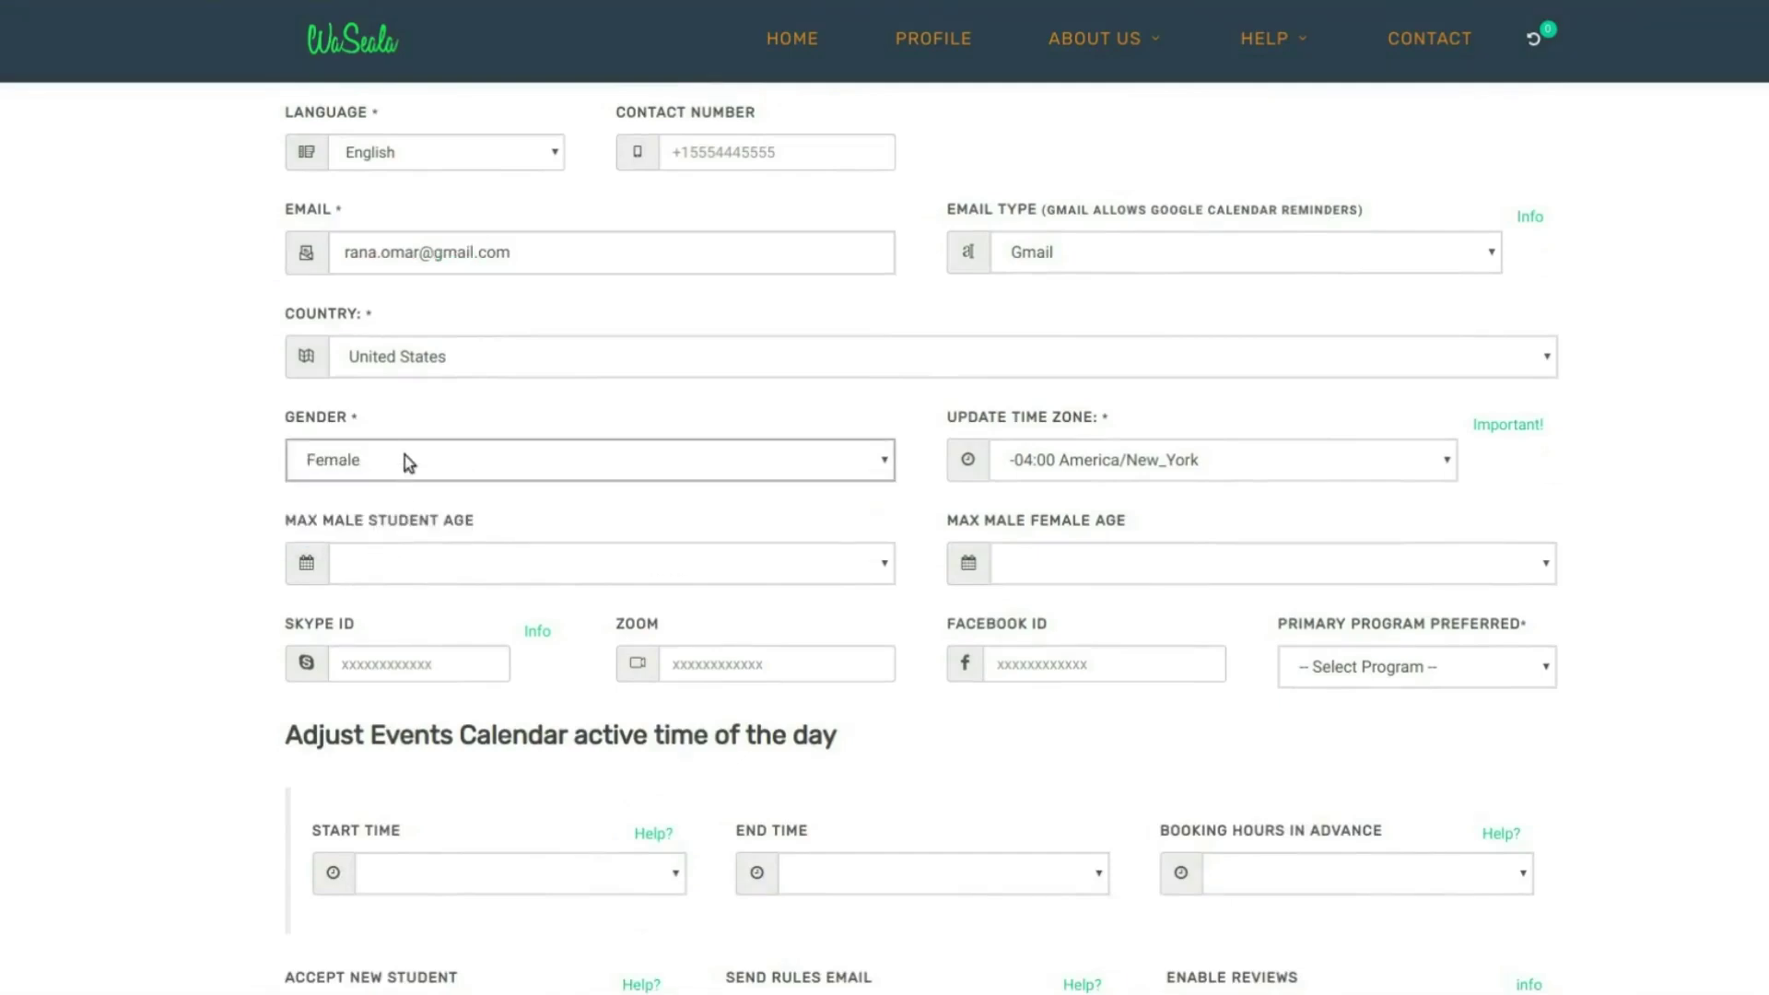
{"action": "left_click", "coordinate": [1153, 476]}
{"action": "left_click", "coordinate": [426, 258]}
- Set the maximum male student age to 10 and the female student age to No Max Age
{"action": "left_click", "coordinate": [796, 564]}
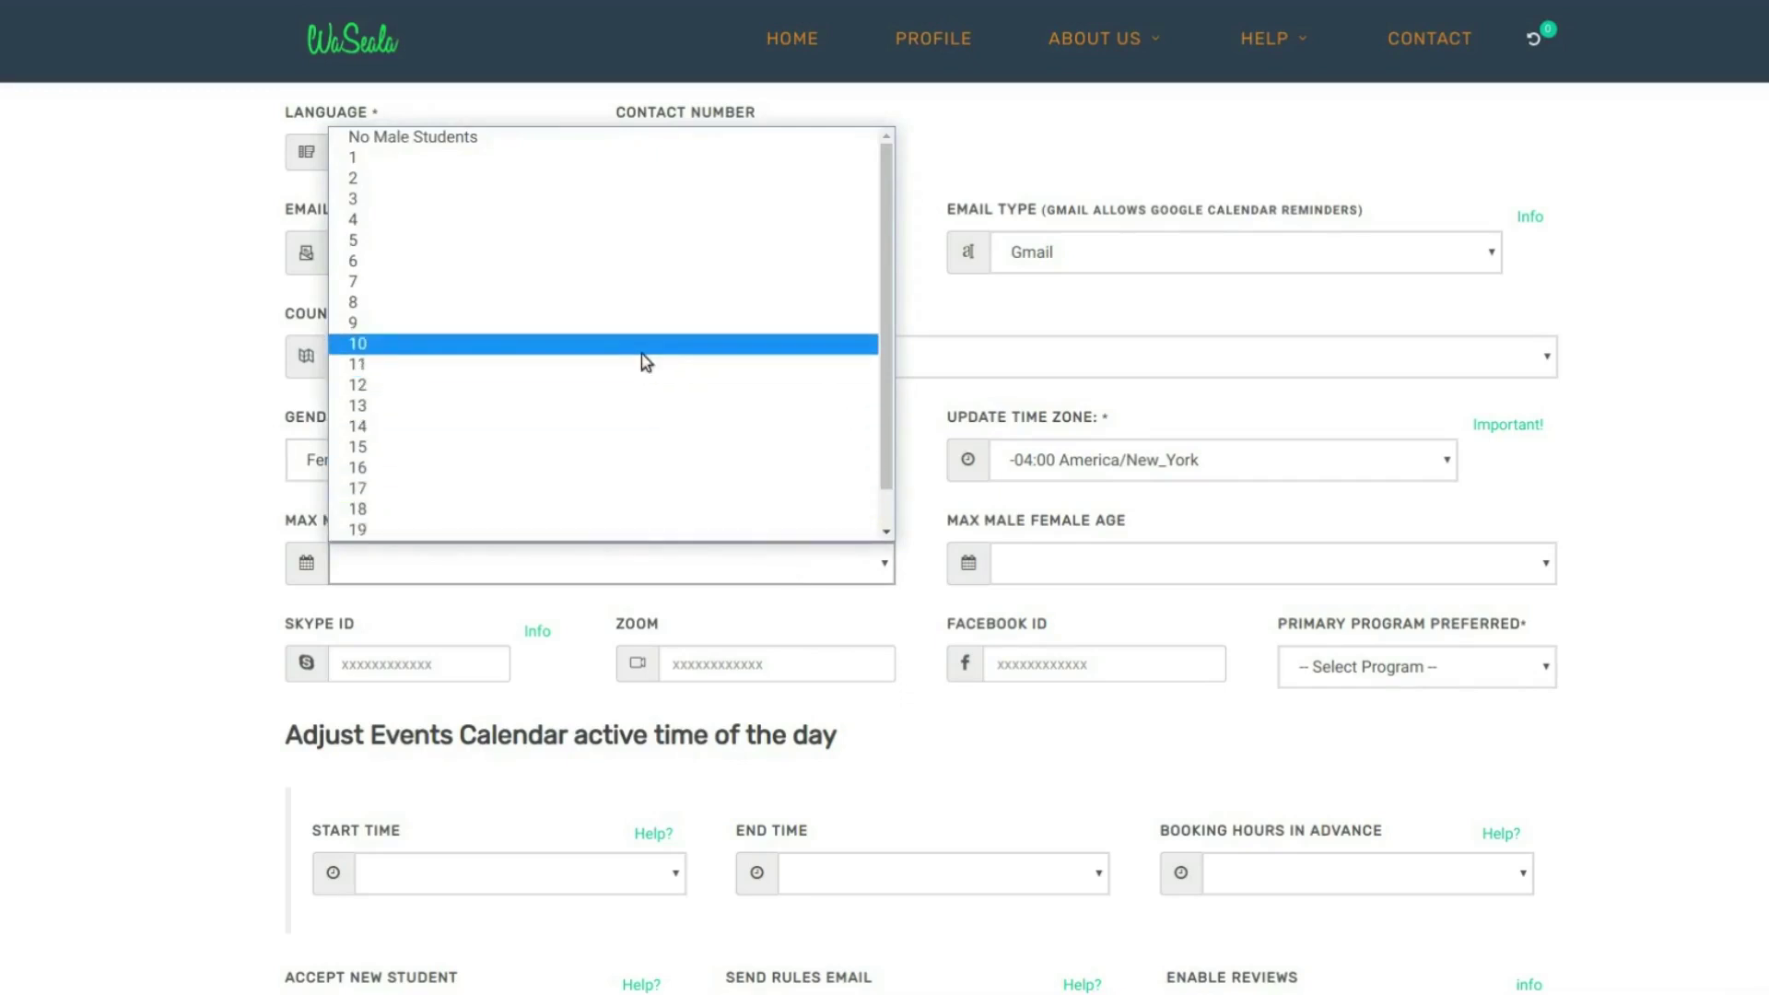
{"action": "left_click", "coordinate": [642, 354]}
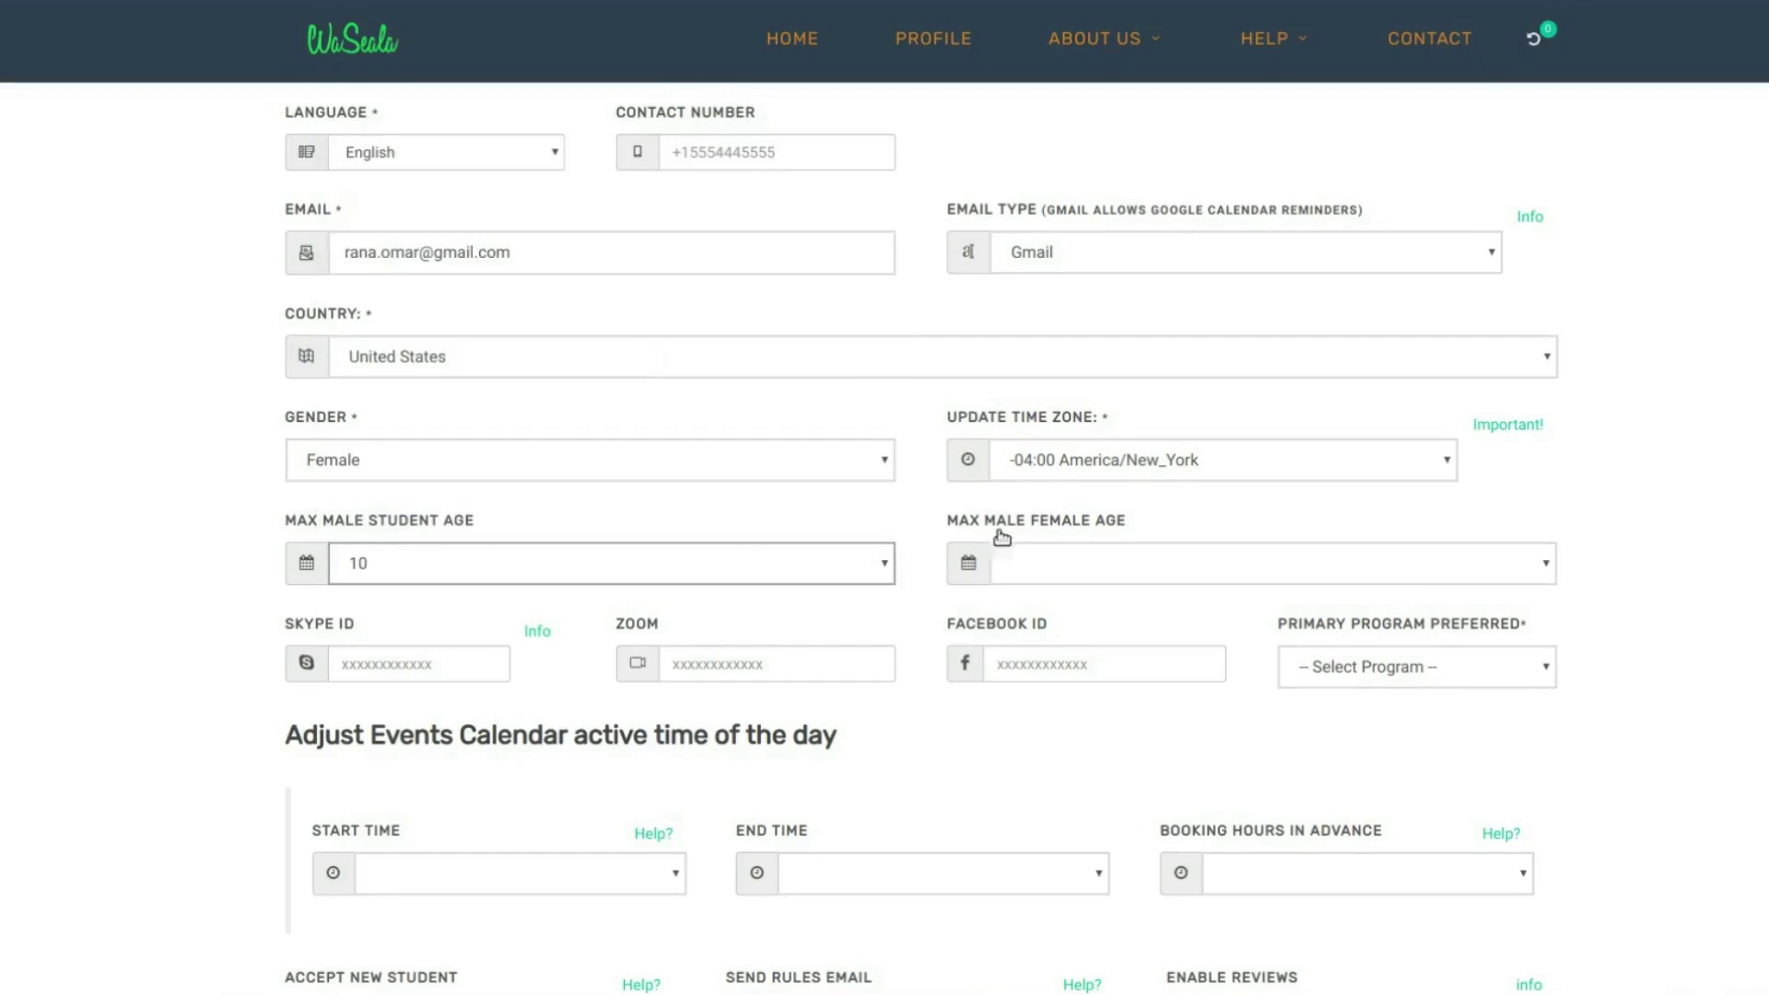
{"action": "left_click", "coordinate": [1083, 571]}
{"action": "scroll", "coordinate": [1115, 465], "scroll_direction": "down", "scroll_amount": 2}
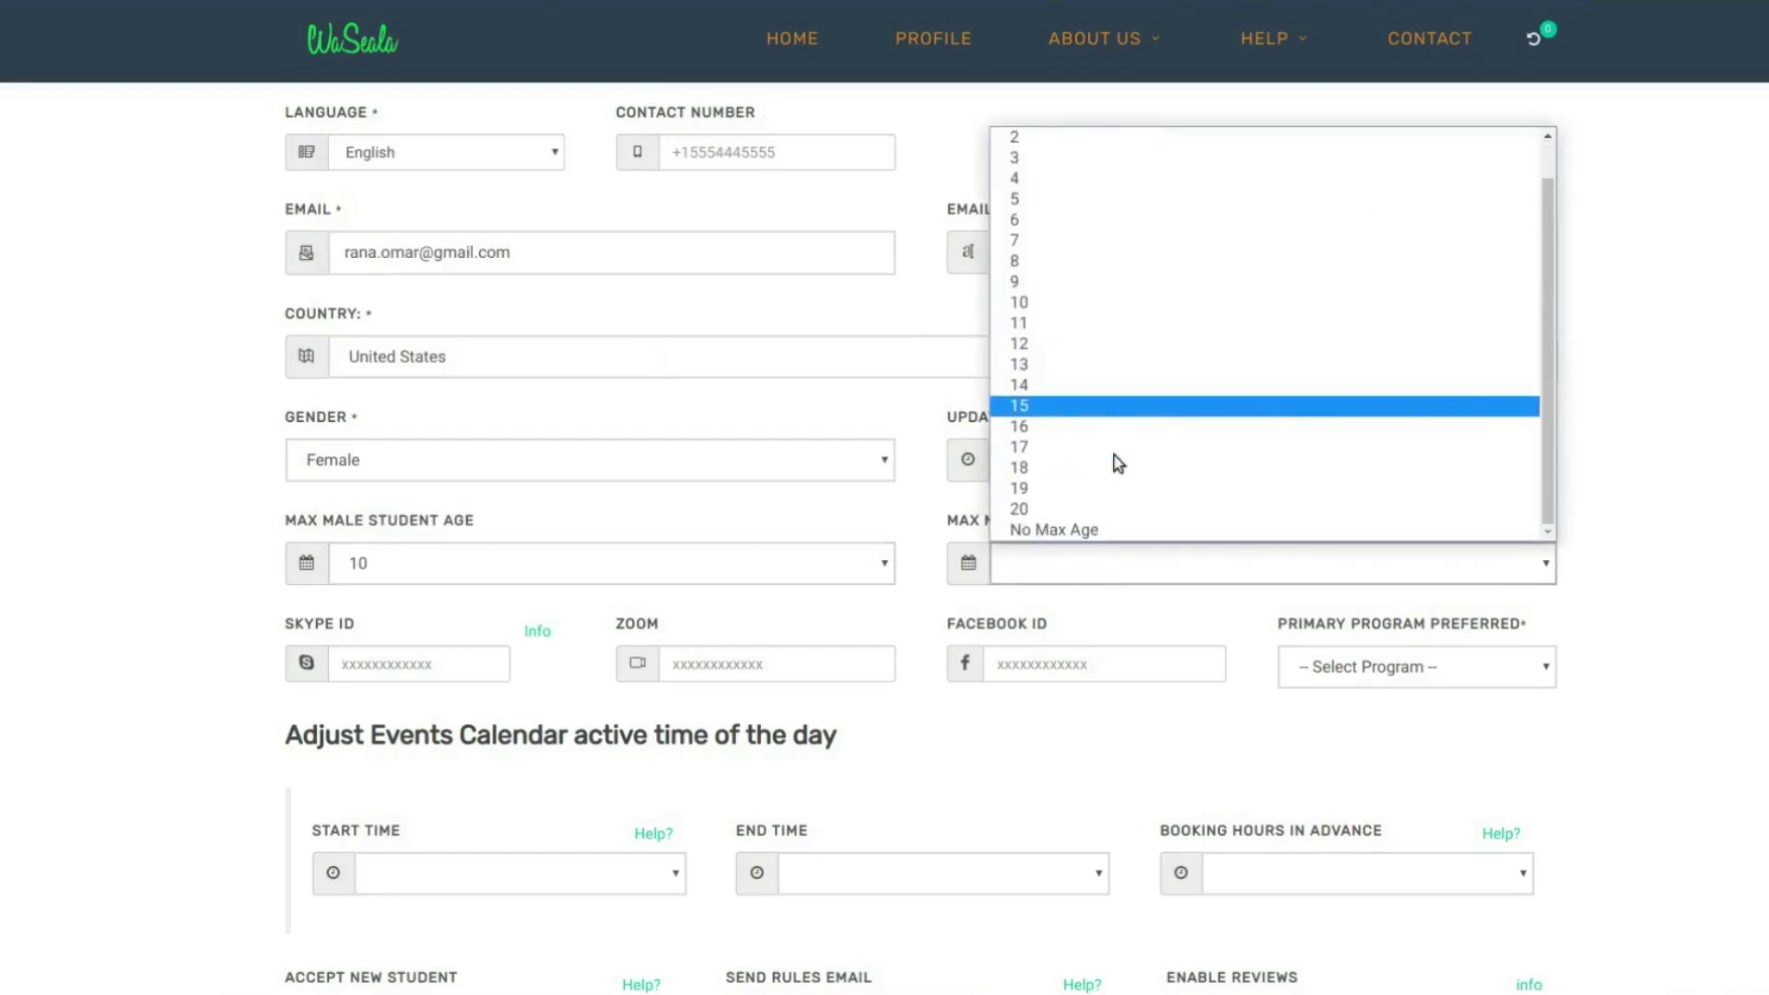
{"action": "left_click", "coordinate": [1094, 529]}
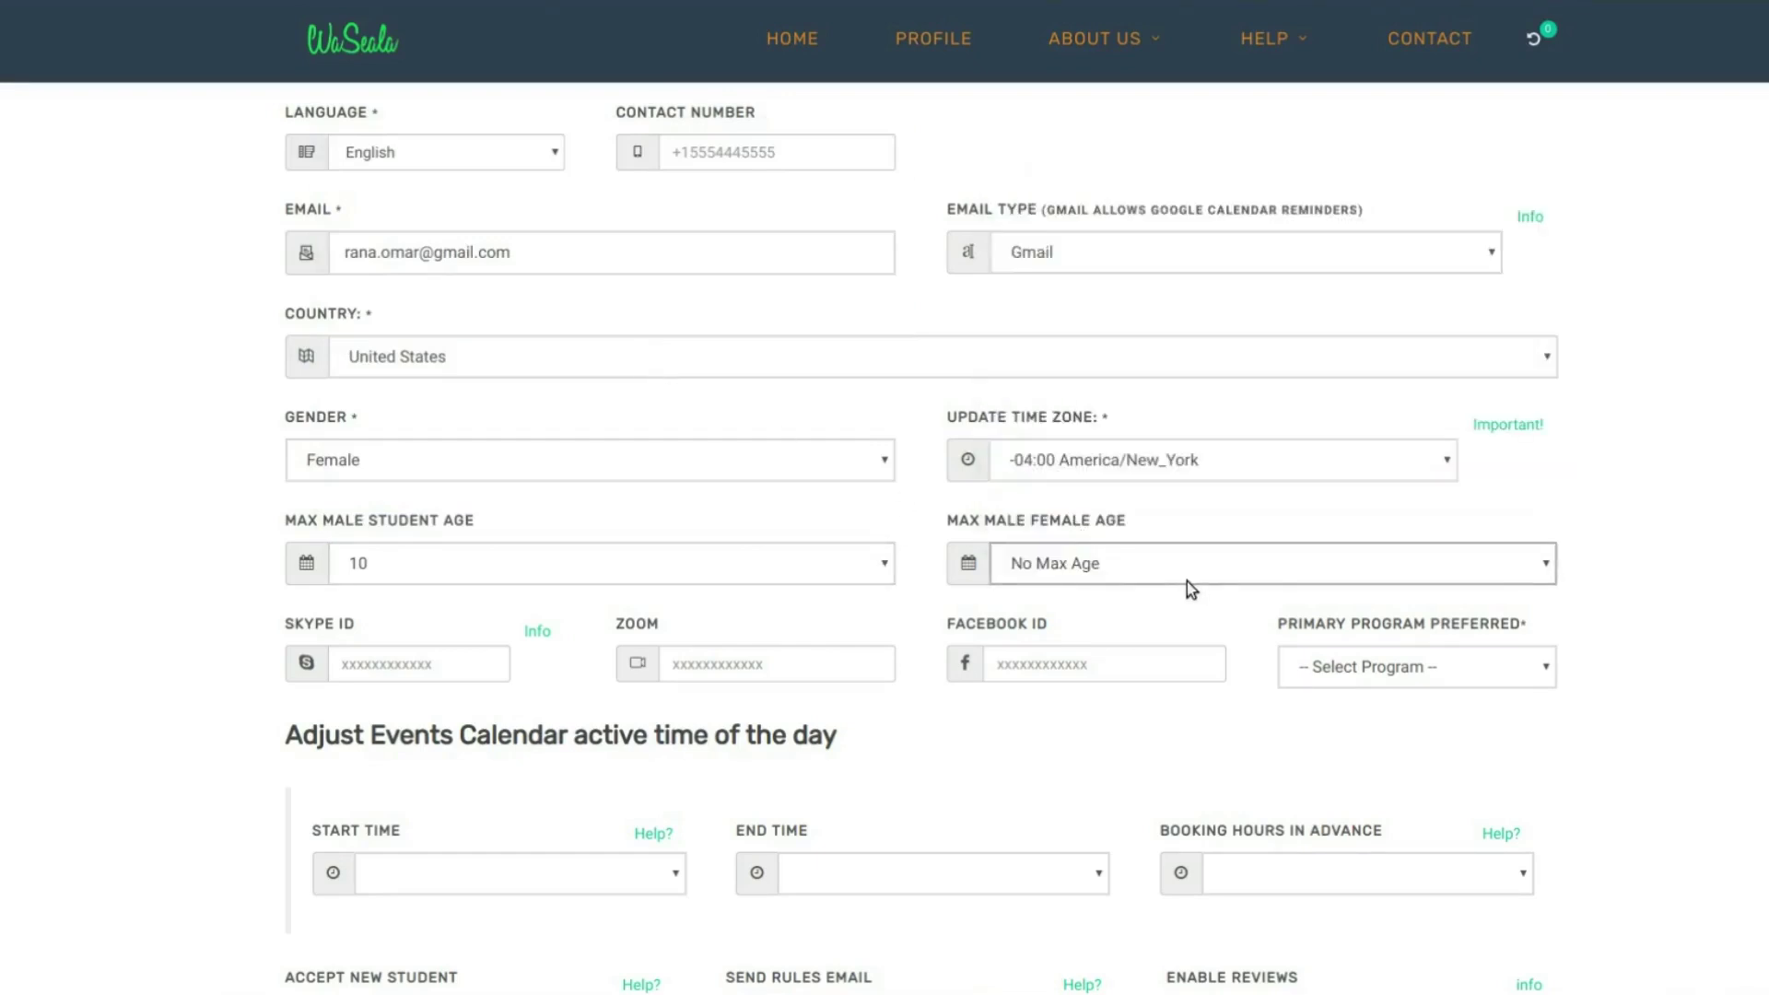
{"action": "scroll", "coordinate": [1036, 596], "scroll_direction": "down", "scroll_amount": 1}
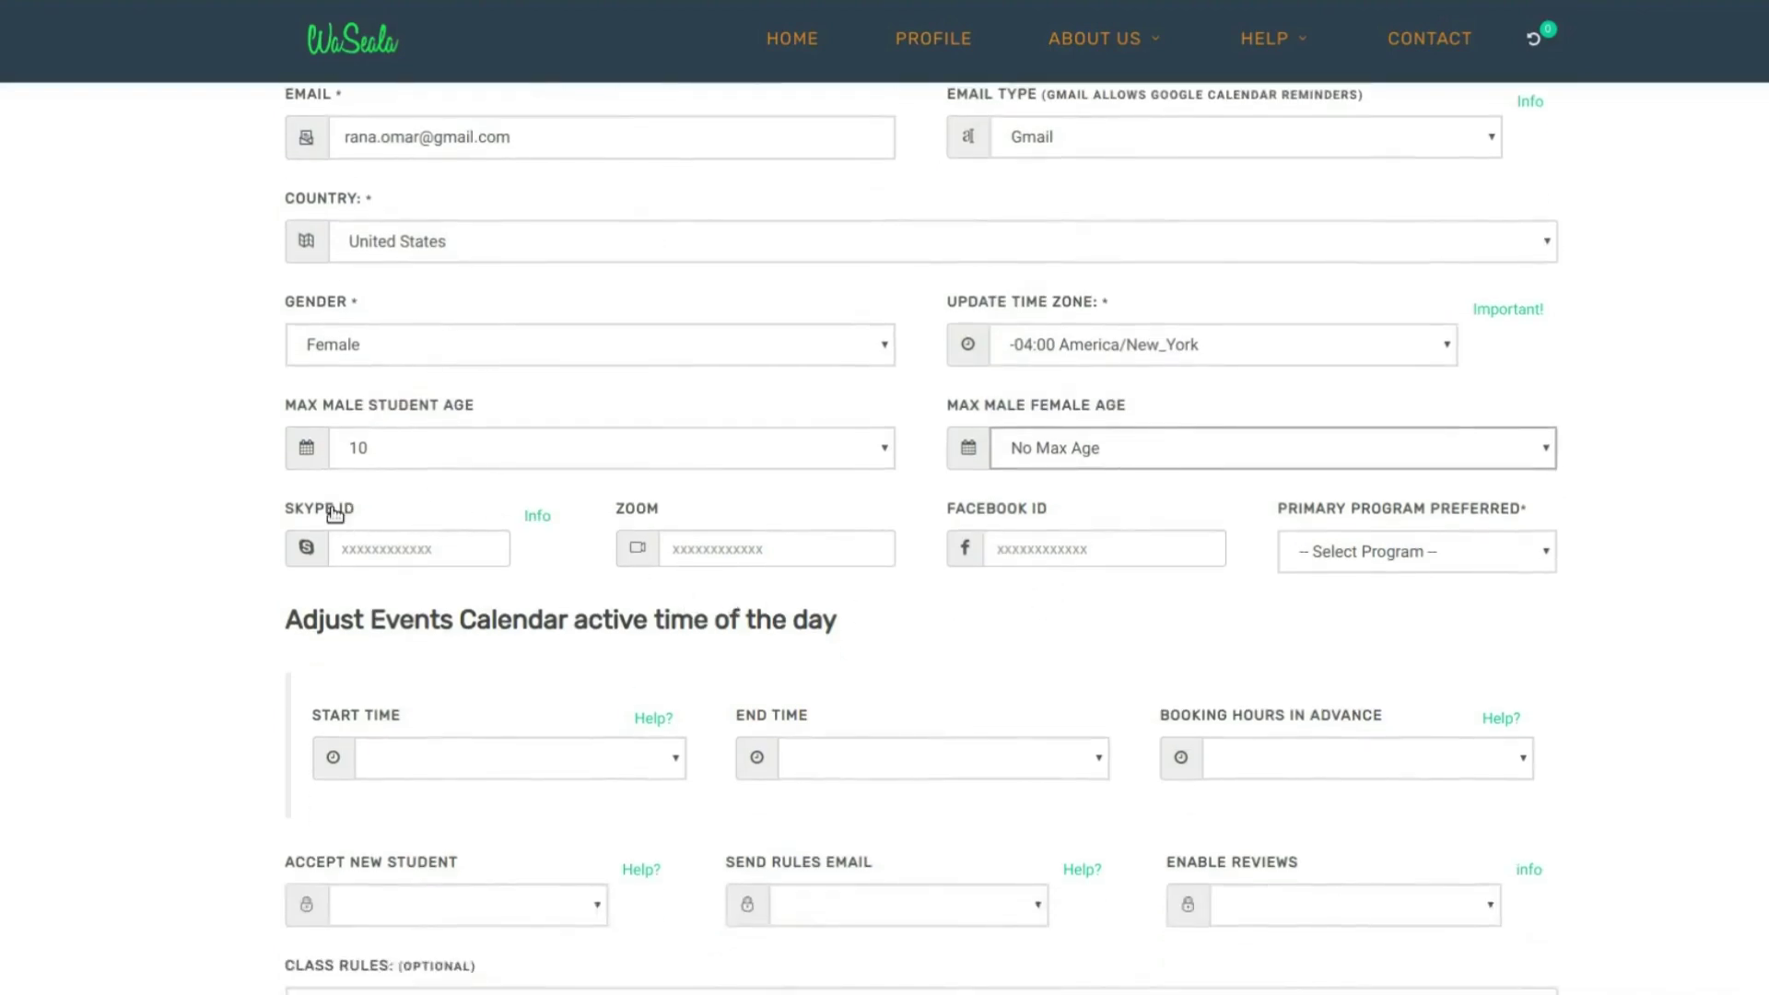
- Leave the Skype and Zoom IDs empty and choose Zoom as Primary Program Preferred
{"action": "left_click", "coordinate": [353, 560]}
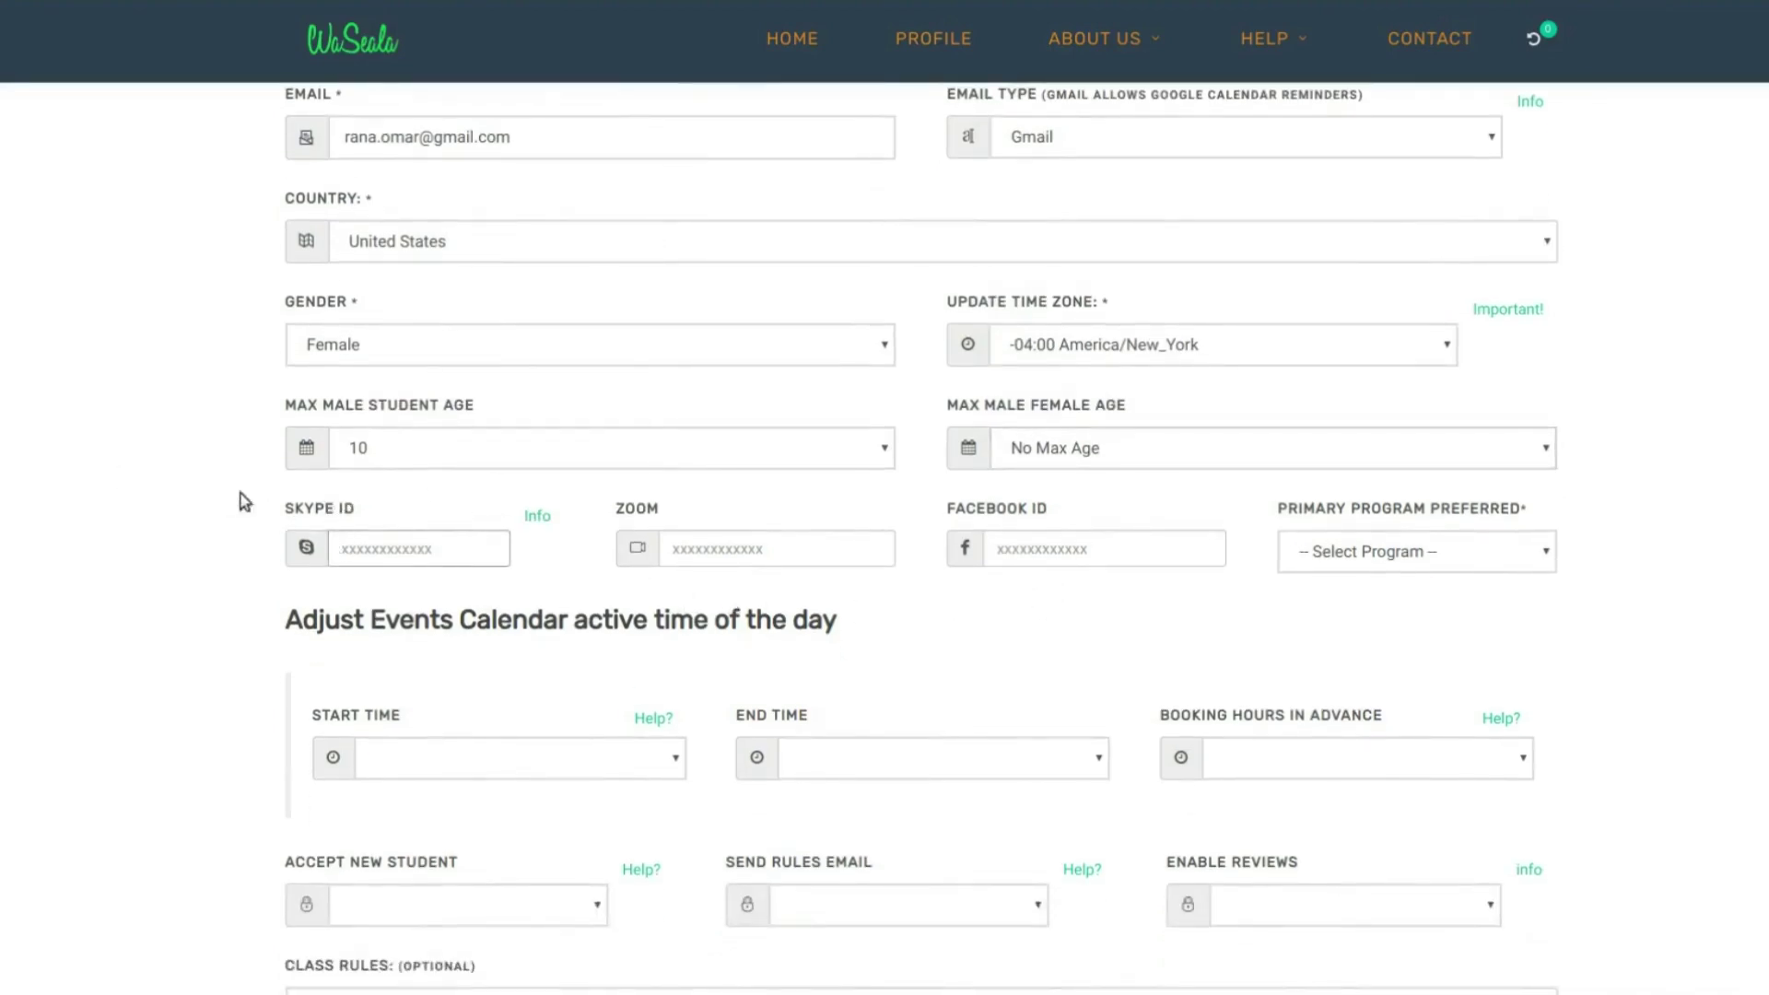
{"action": "left_click", "coordinate": [743, 560]}
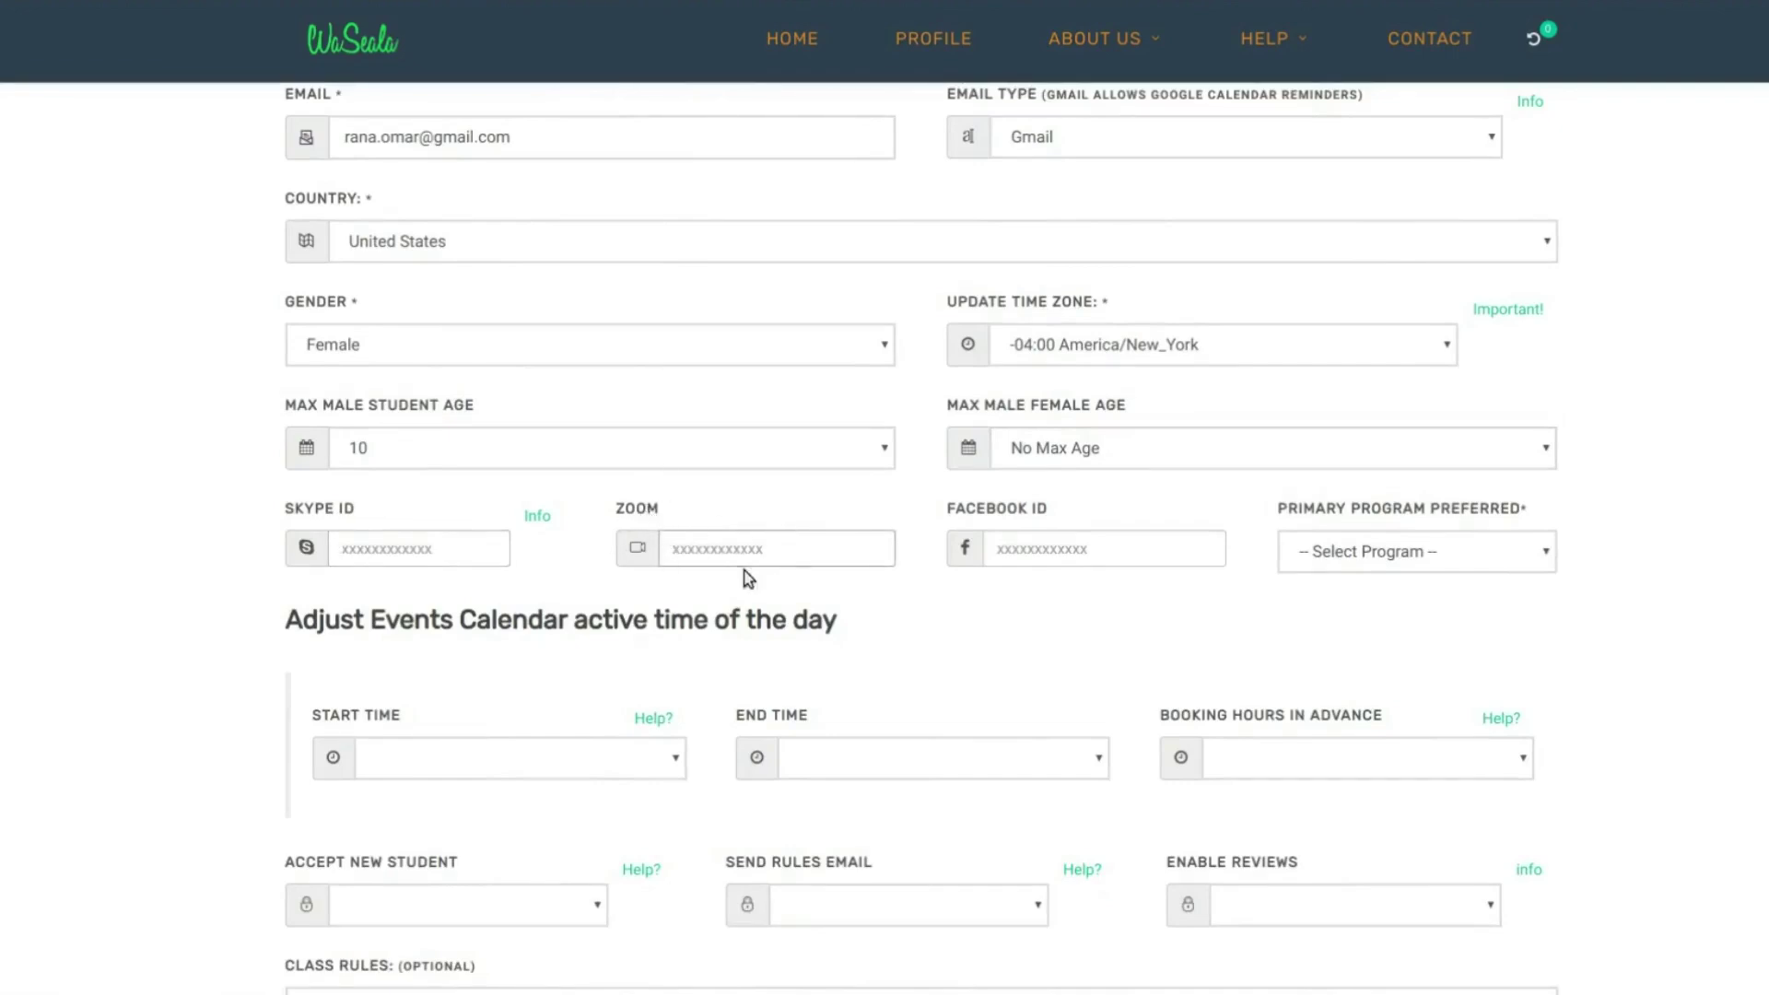
{"action": "mouse_move", "coordinate": [553, 517]}
{"action": "left_click", "coordinate": [1419, 551]}
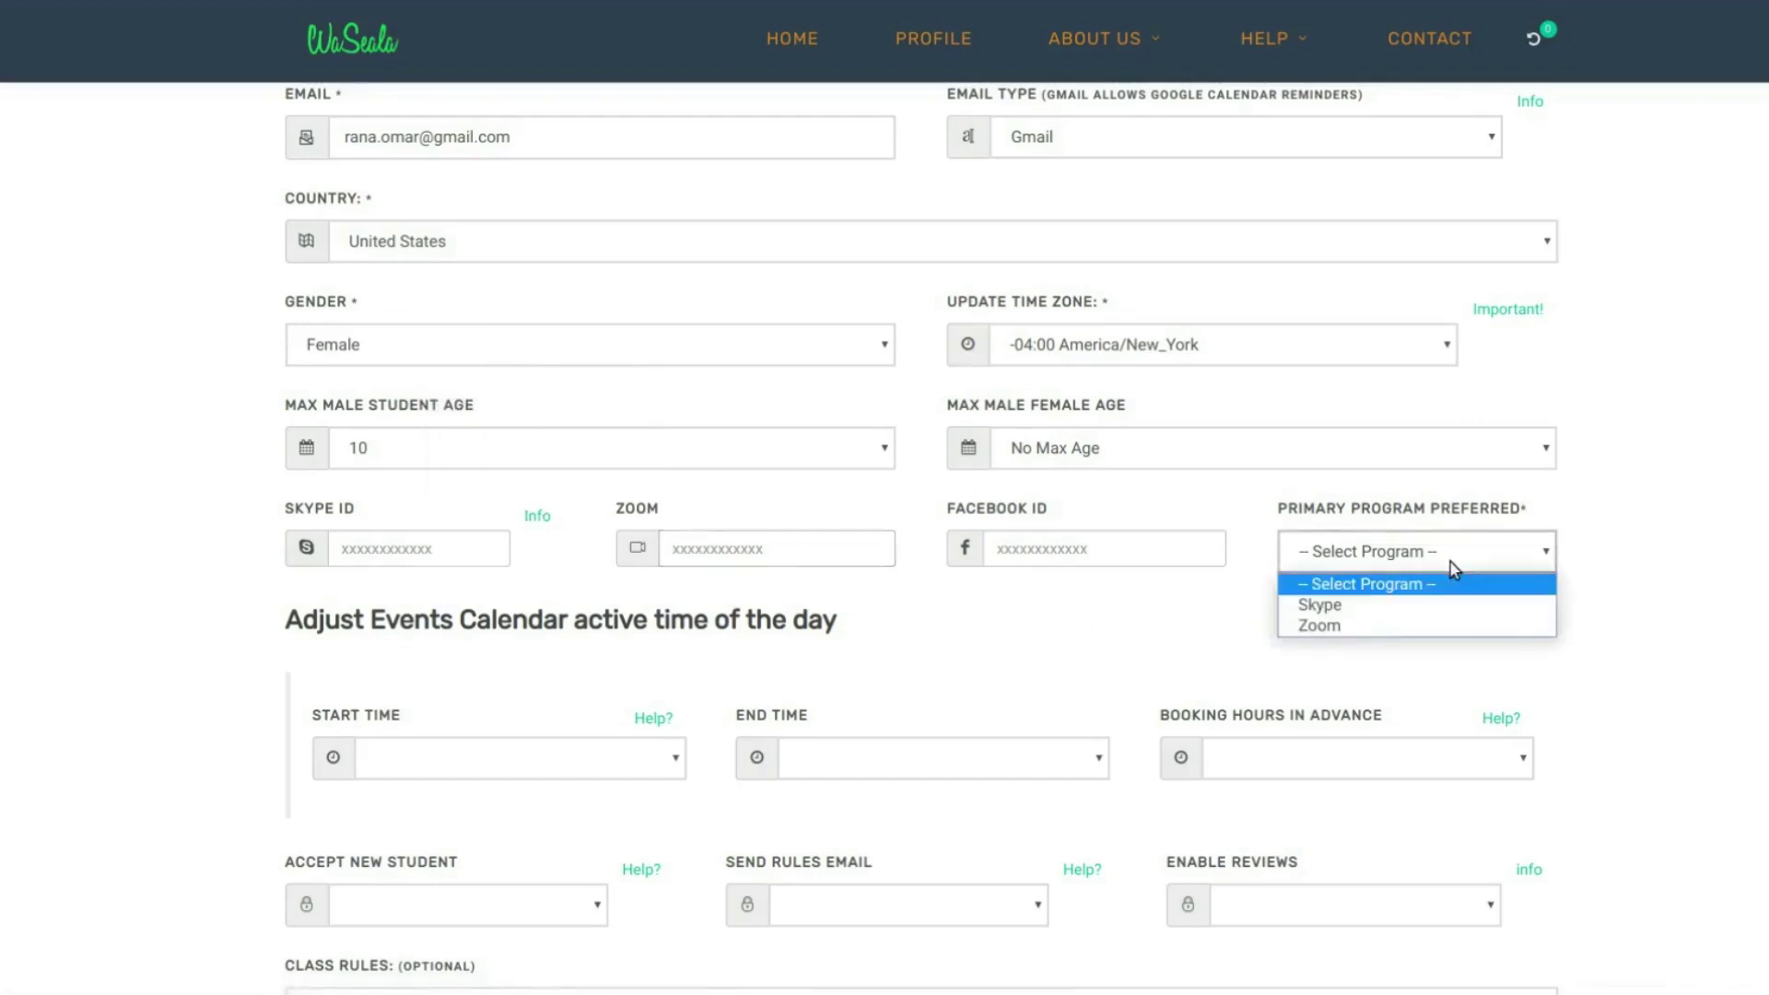
{"action": "left_click", "coordinate": [1331, 627]}
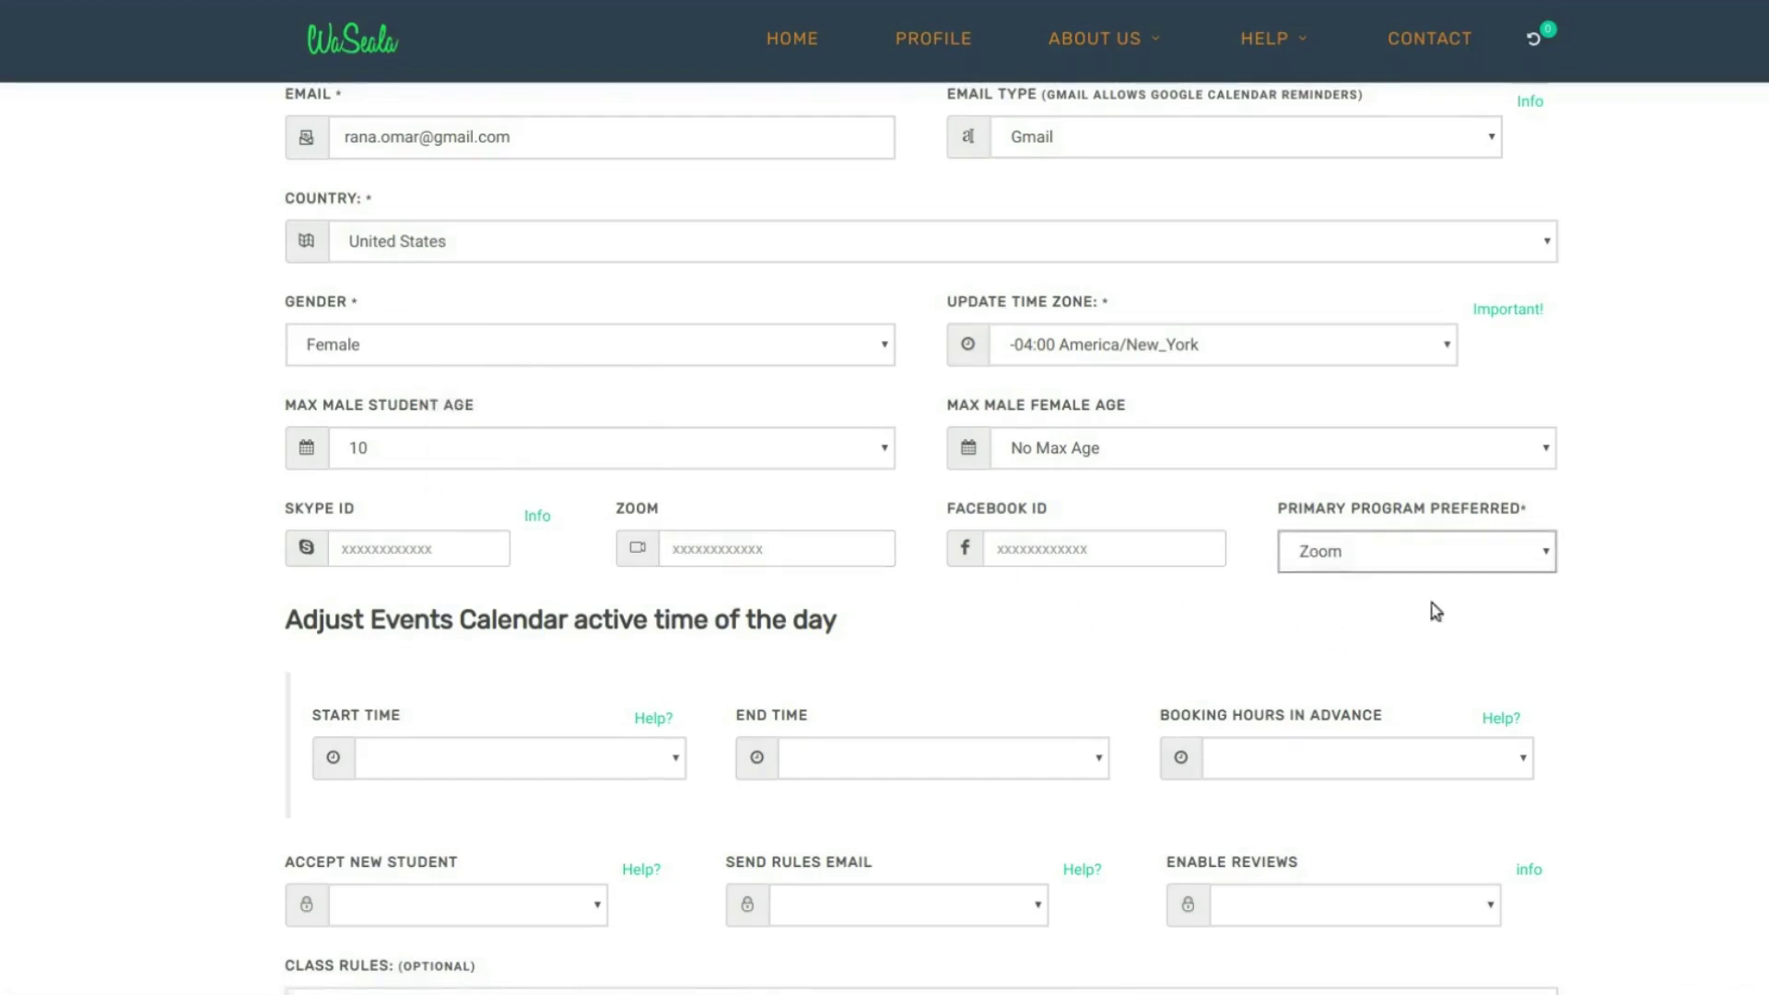
{"action": "scroll", "coordinate": [837, 656], "scroll_direction": "down", "scroll_amount": 3}
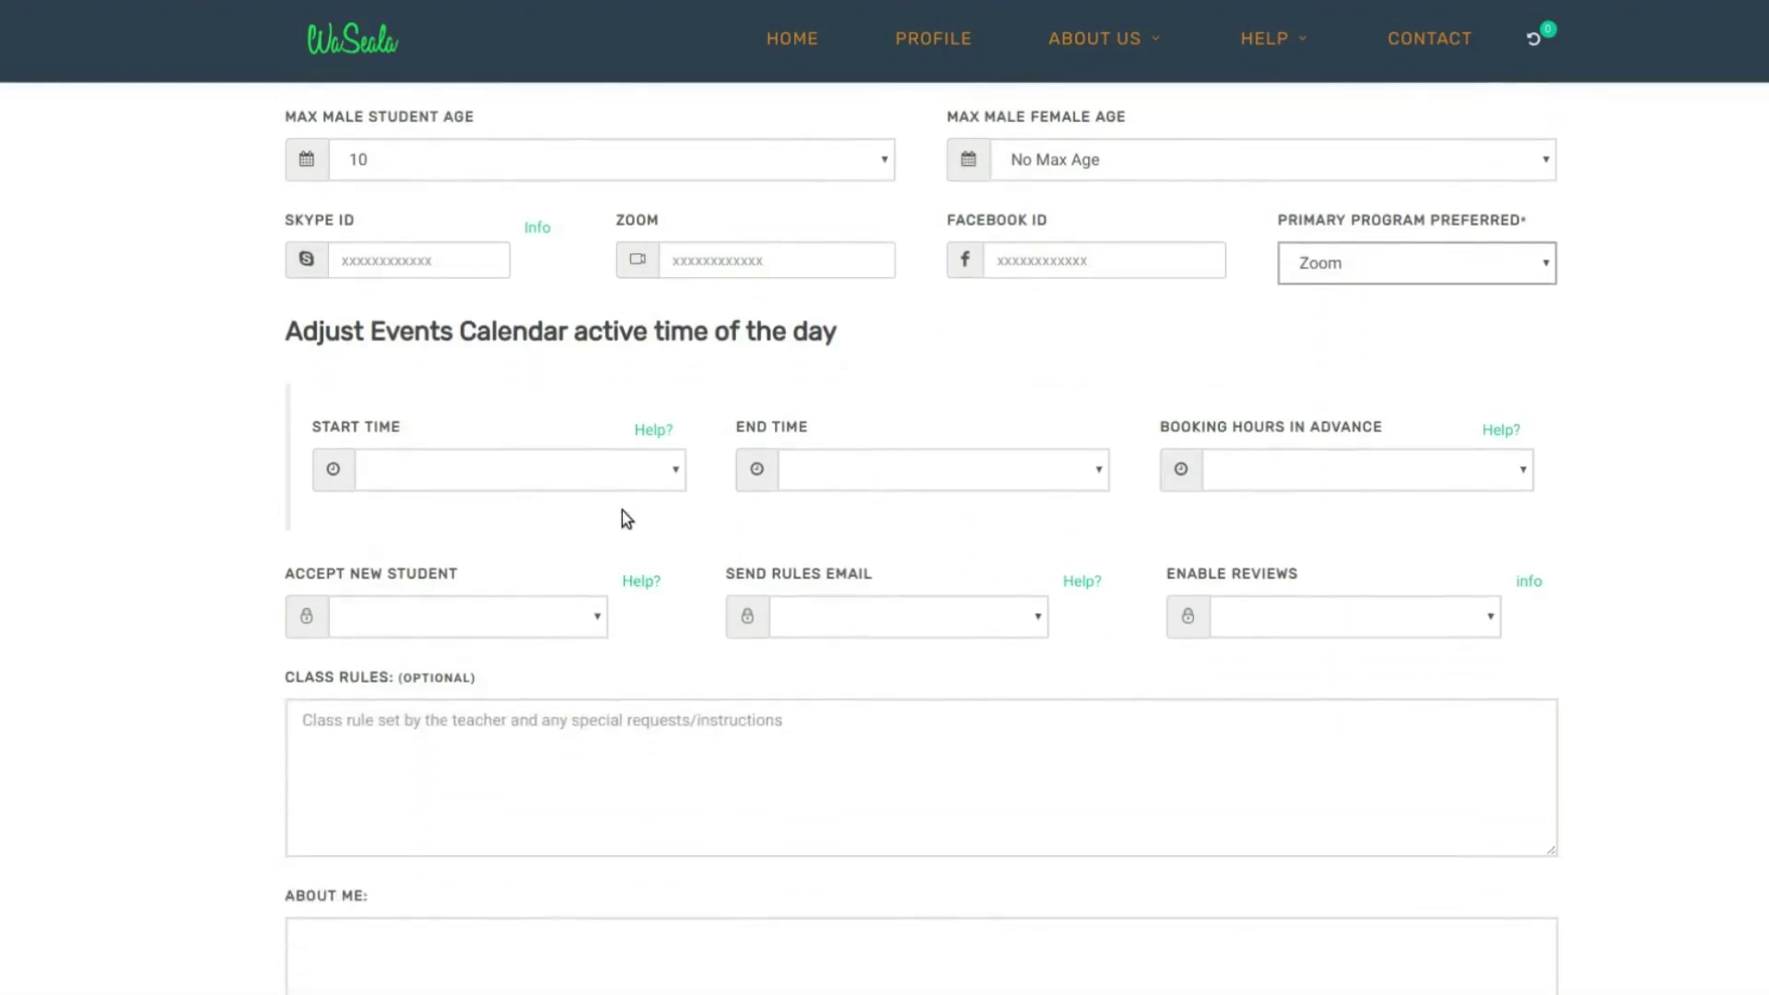
- Set Start Time 7:00 AM, End Time 10:00 PM and Booking Hours in Advance 6:00
{"action": "left_click", "coordinate": [652, 474]}
{"action": "scroll", "coordinate": [557, 541], "scroll_direction": "down", "scroll_amount": 3}
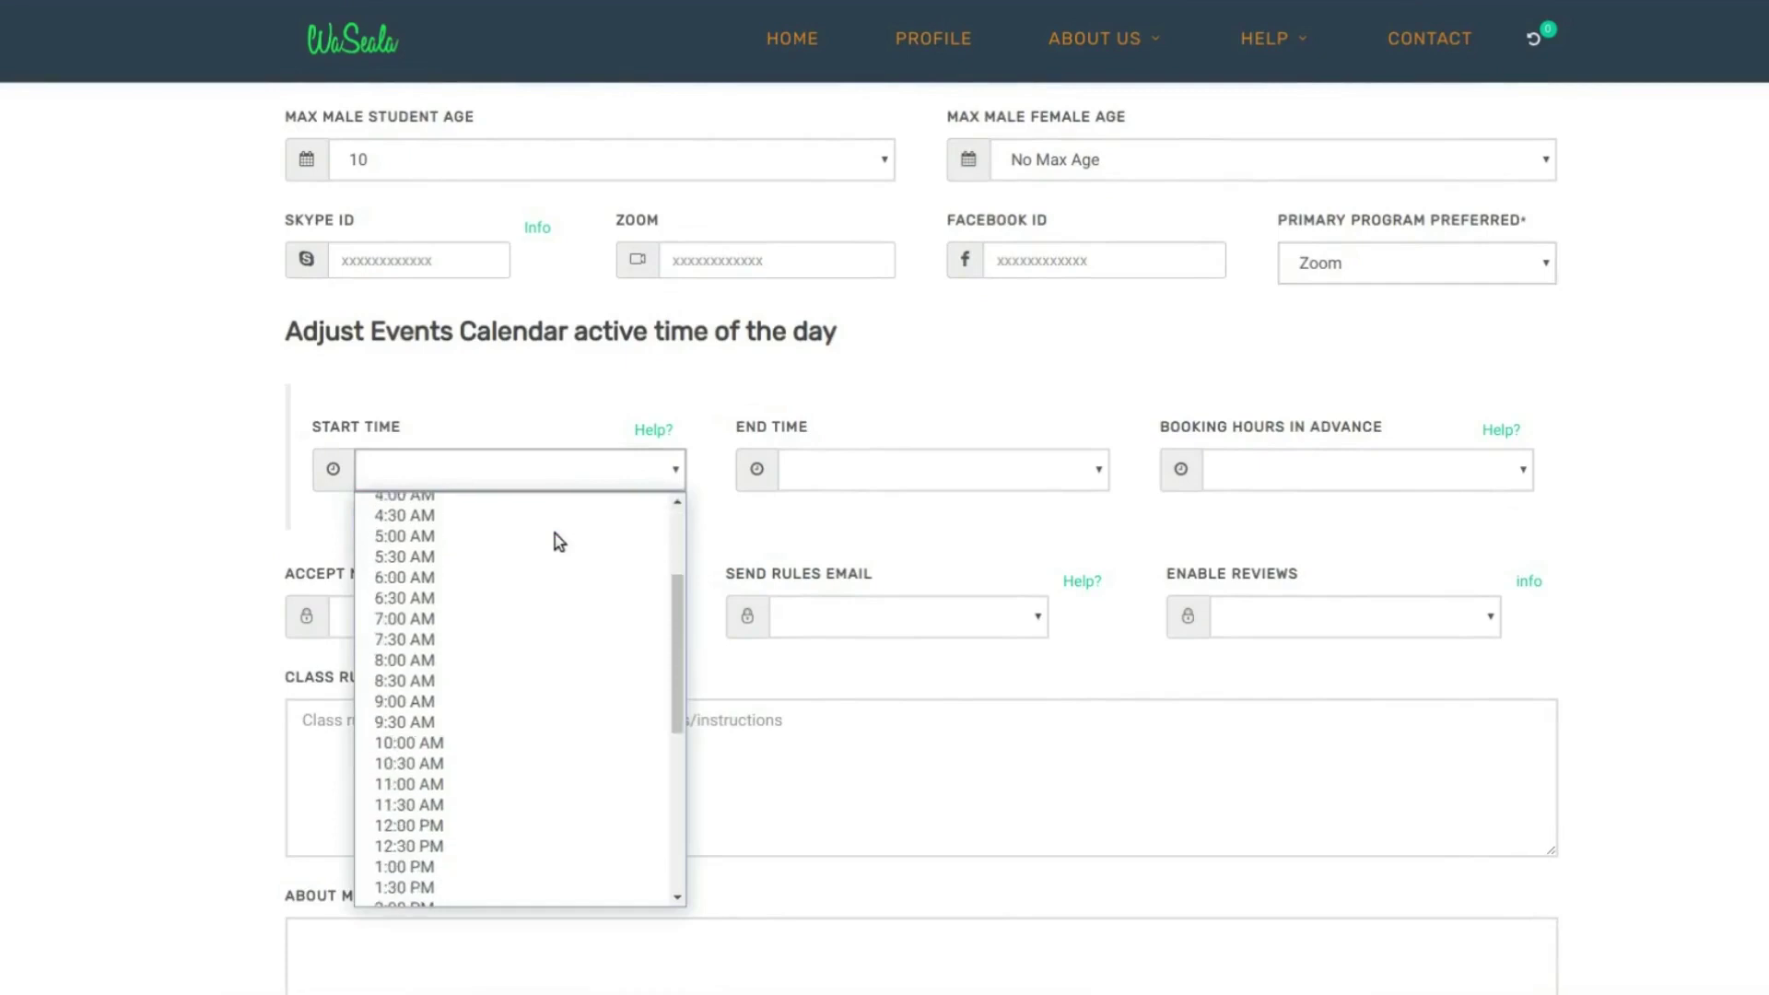
{"action": "scroll", "coordinate": [558, 541], "scroll_direction": "down", "scroll_amount": 2}
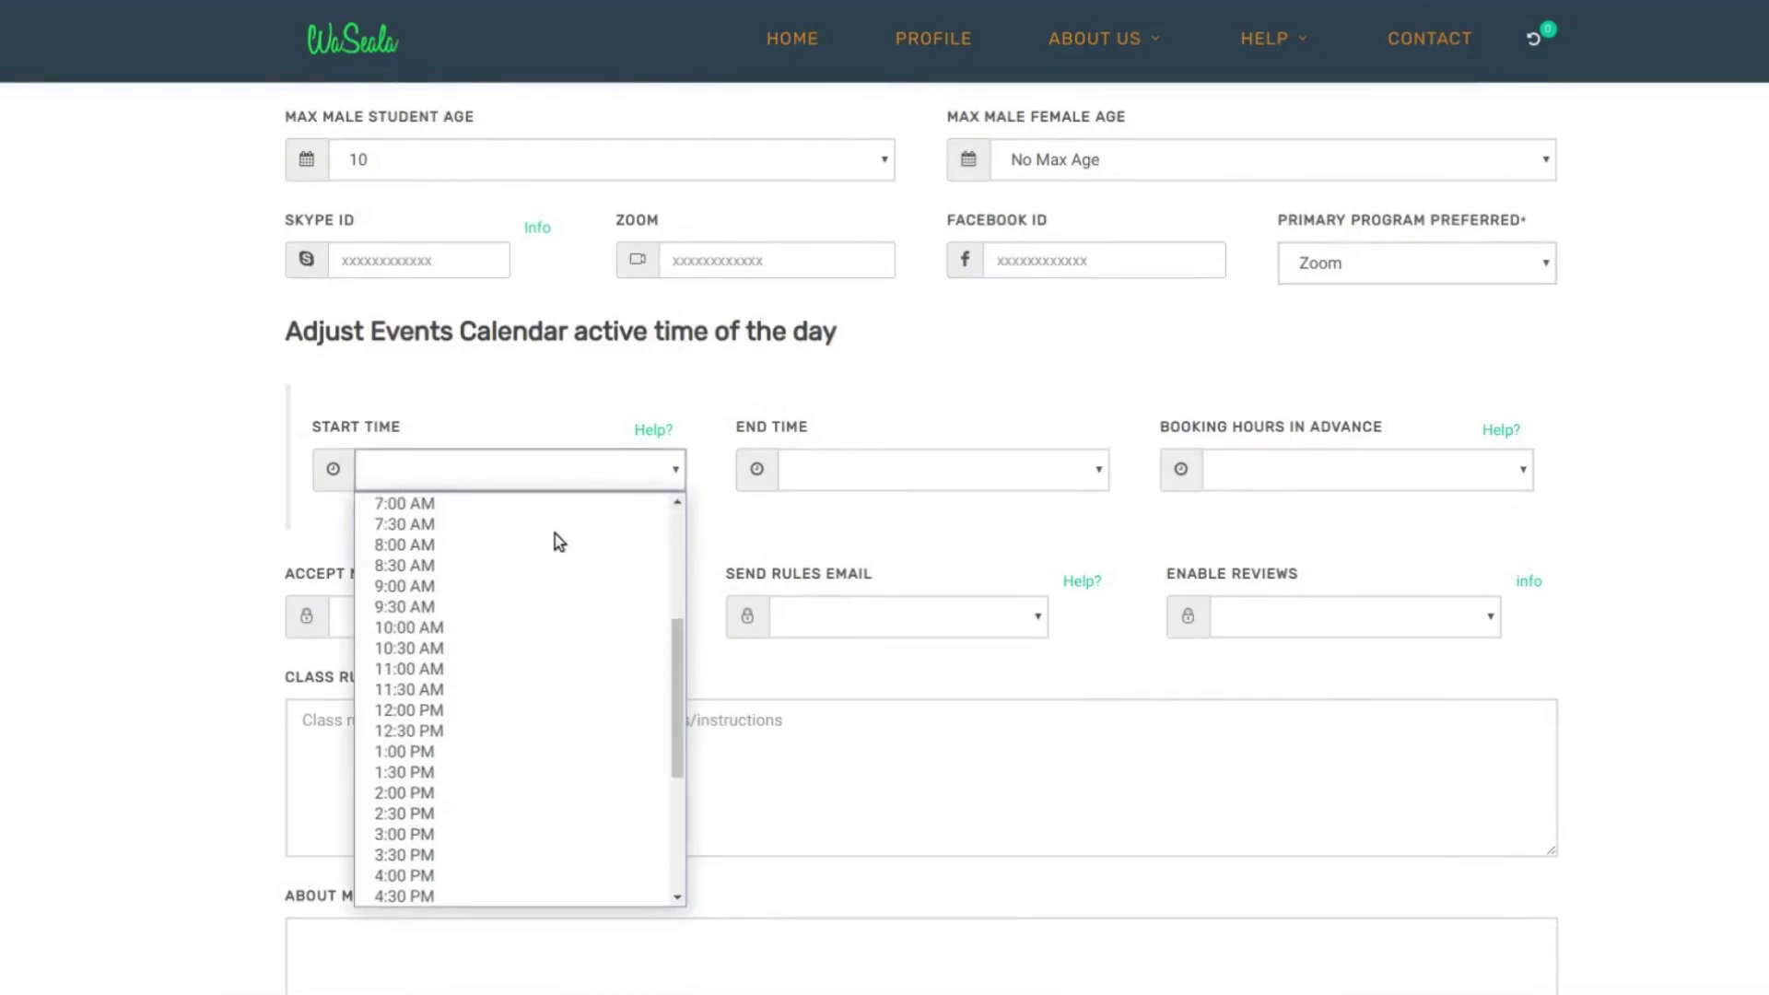
{"action": "scroll", "coordinate": [554, 537], "scroll_direction": "up", "scroll_amount": 2}
{"action": "left_click", "coordinate": [513, 623]}
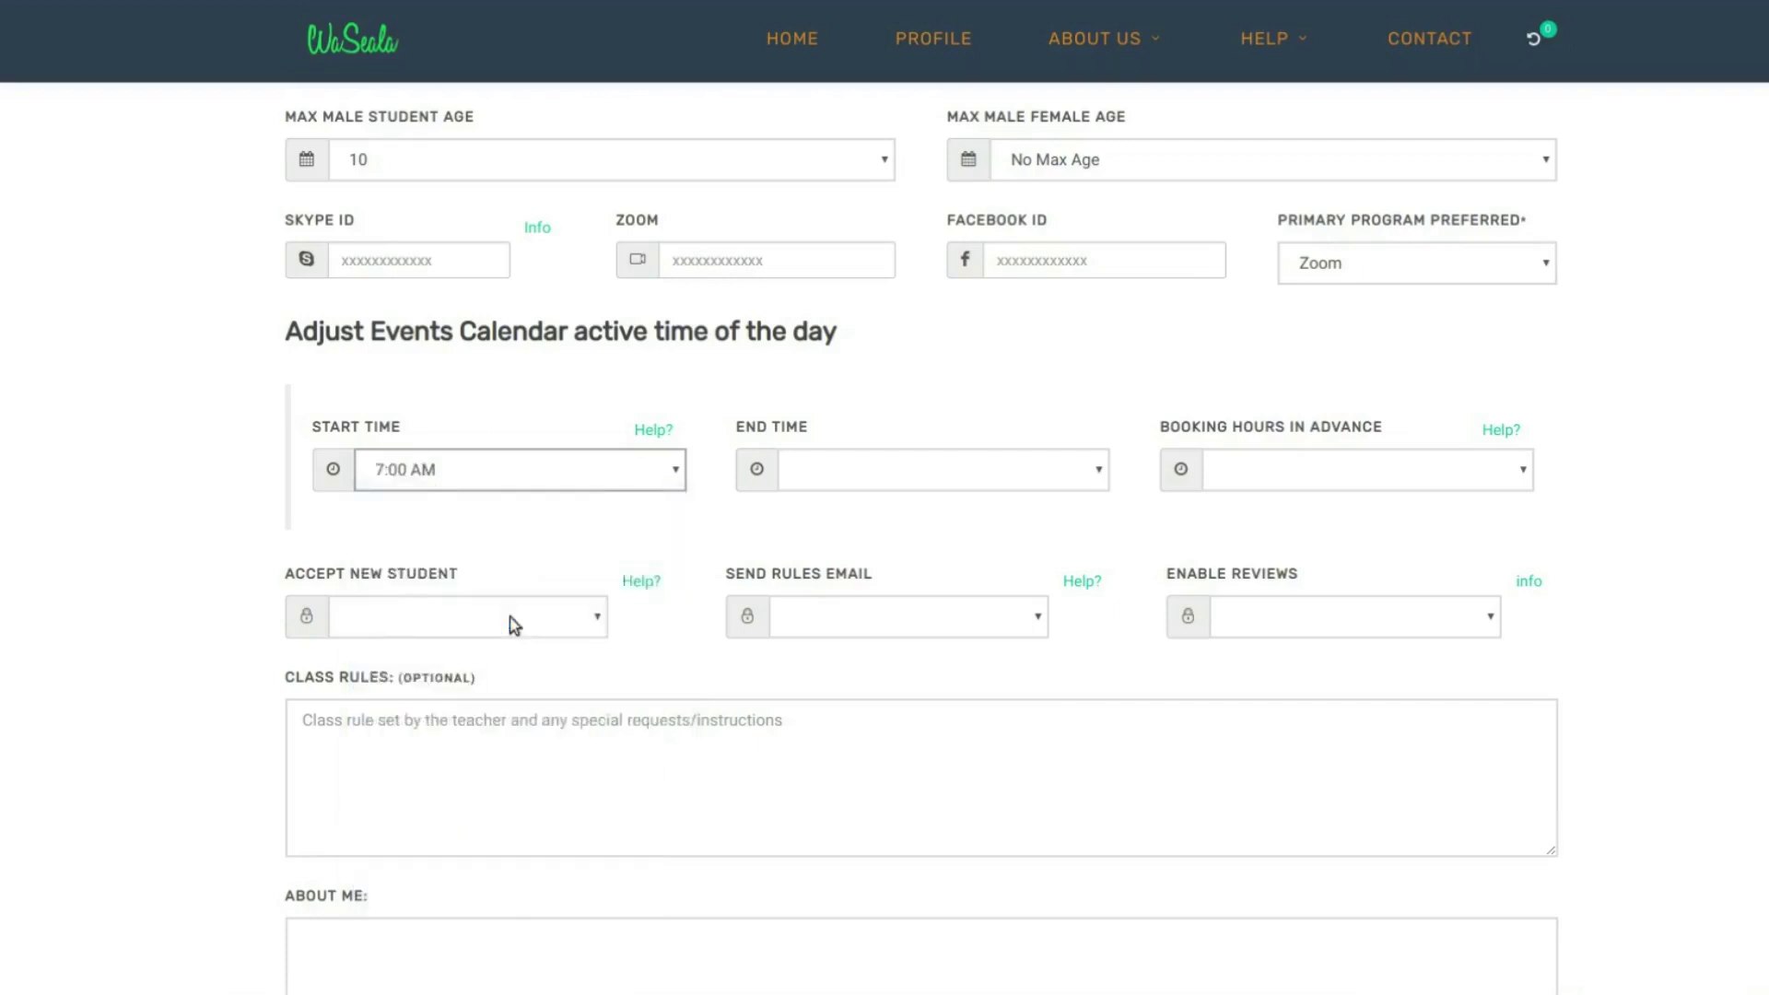
{"action": "left_click", "coordinate": [886, 467]}
{"action": "scroll", "coordinate": [935, 645], "scroll_direction": "down", "scroll_amount": 4}
{"action": "scroll", "coordinate": [942, 664], "scroll_direction": "down", "scroll_amount": 1}
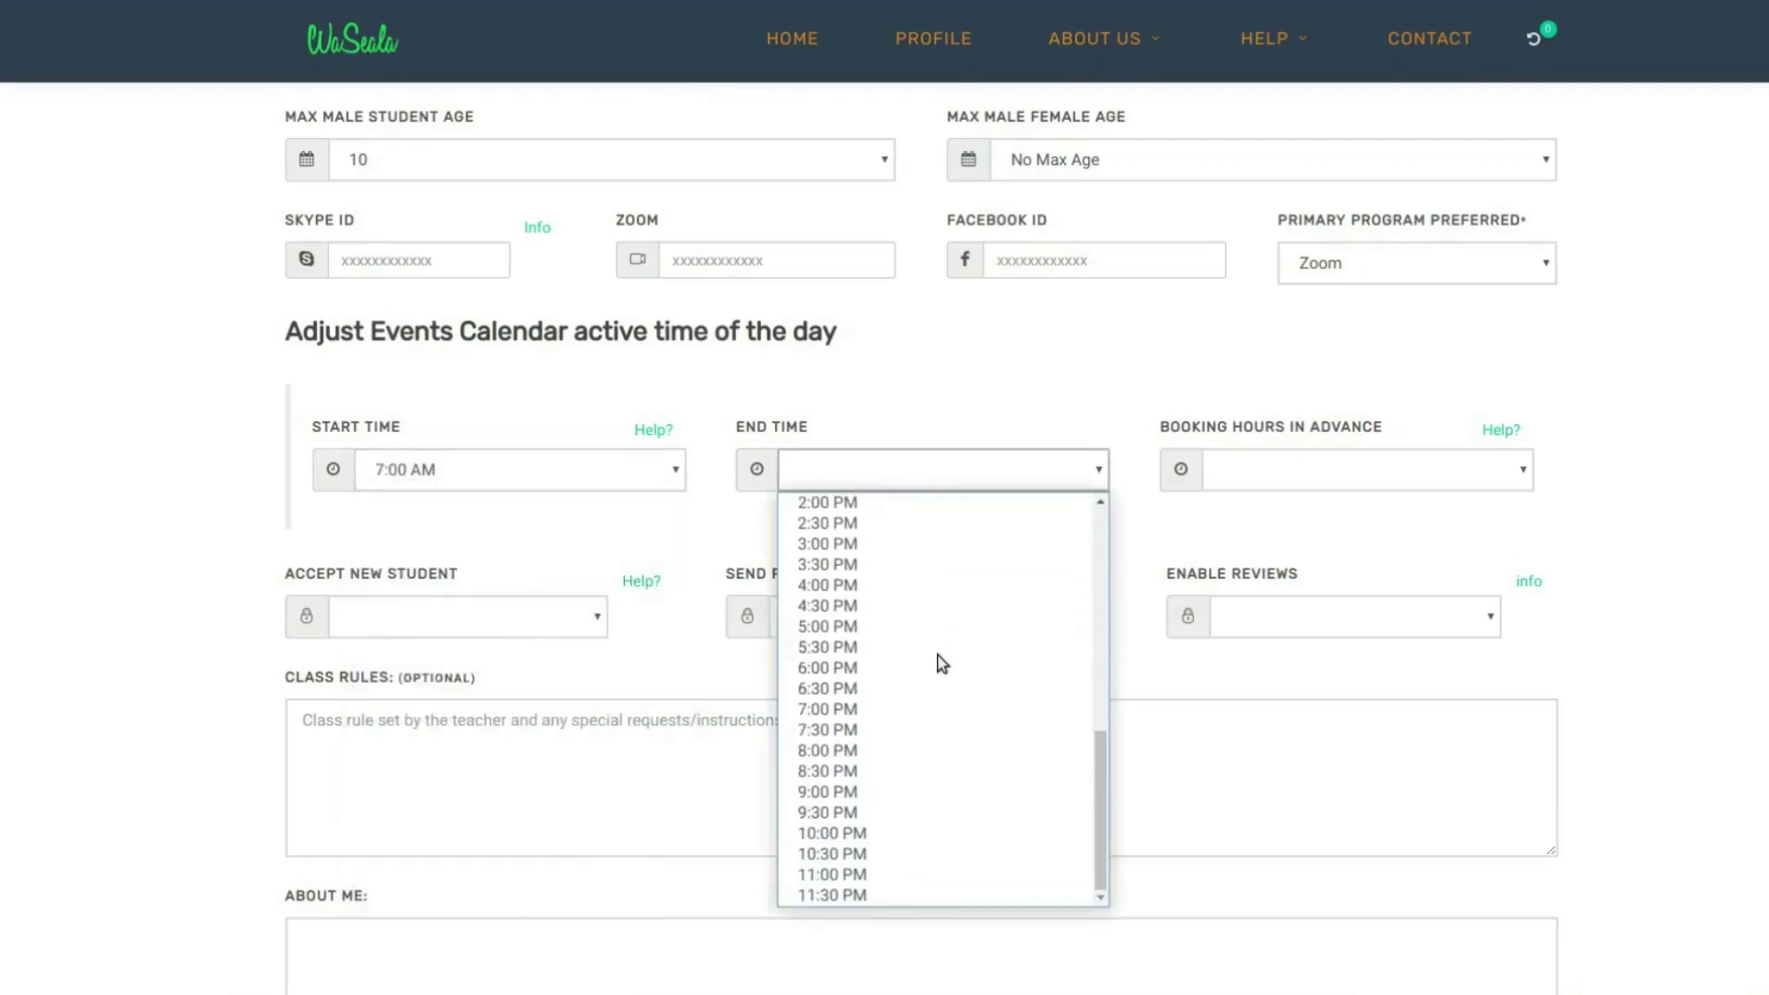
{"action": "left_click", "coordinate": [872, 834]}
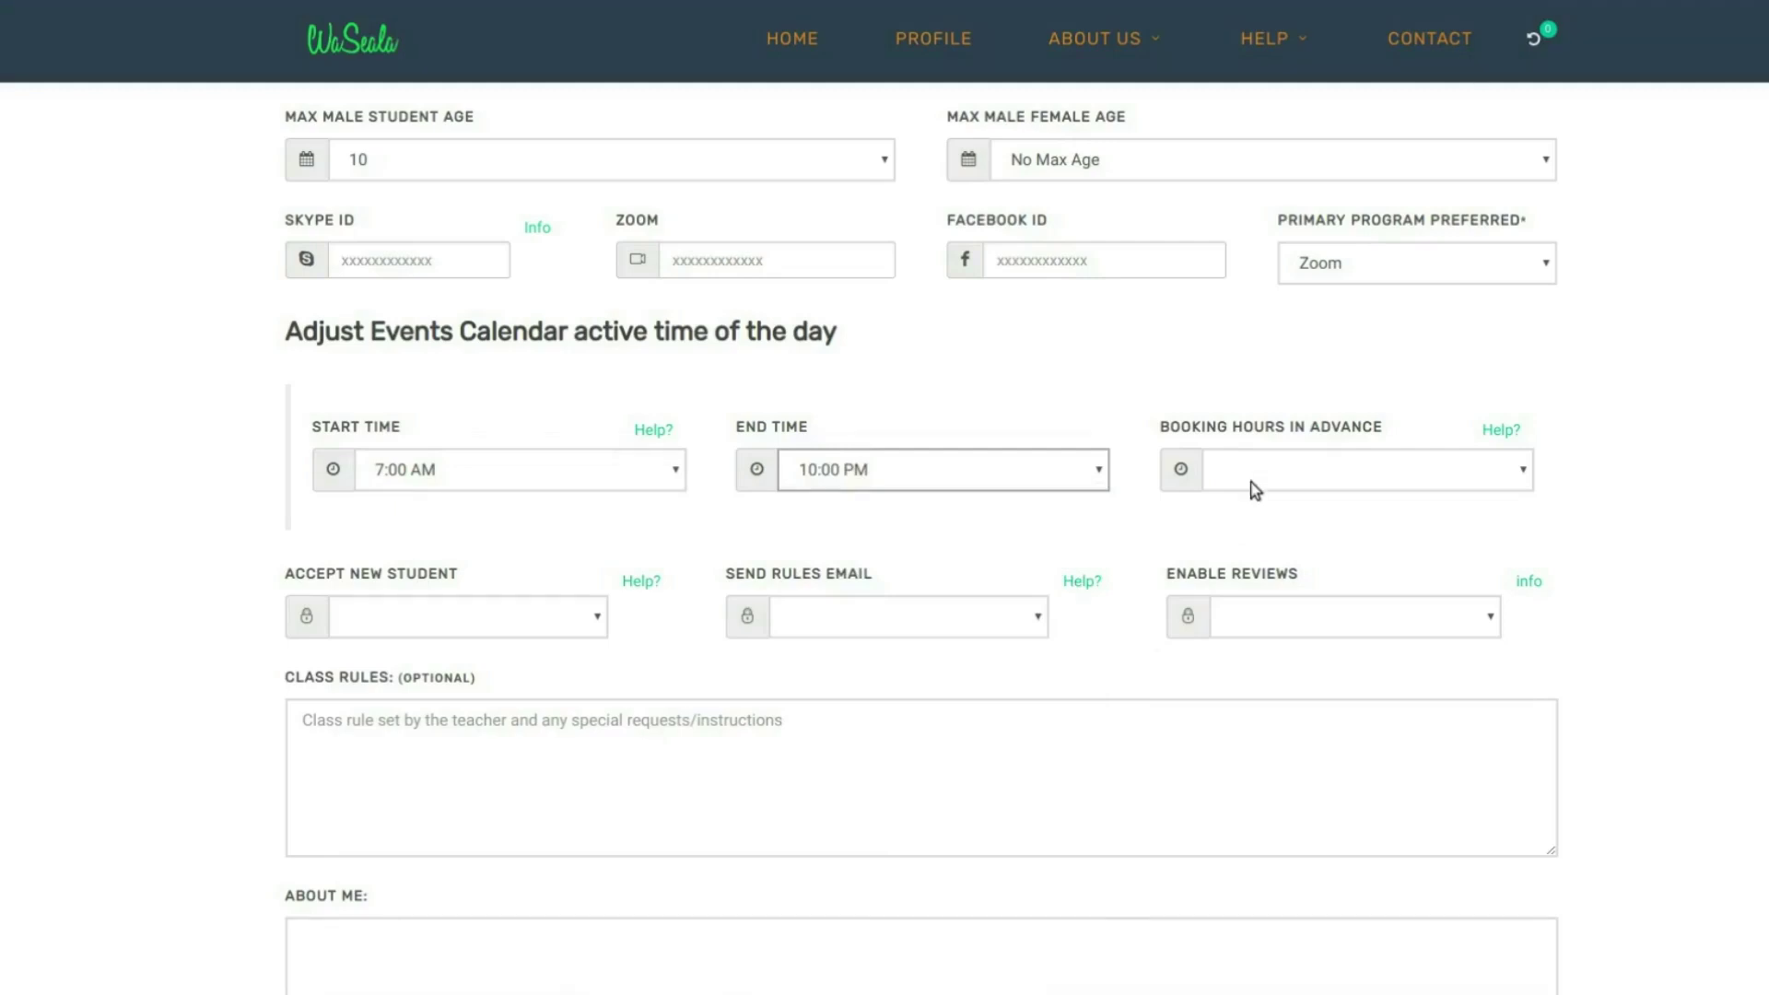
{"action": "left_click", "coordinate": [1376, 488]}
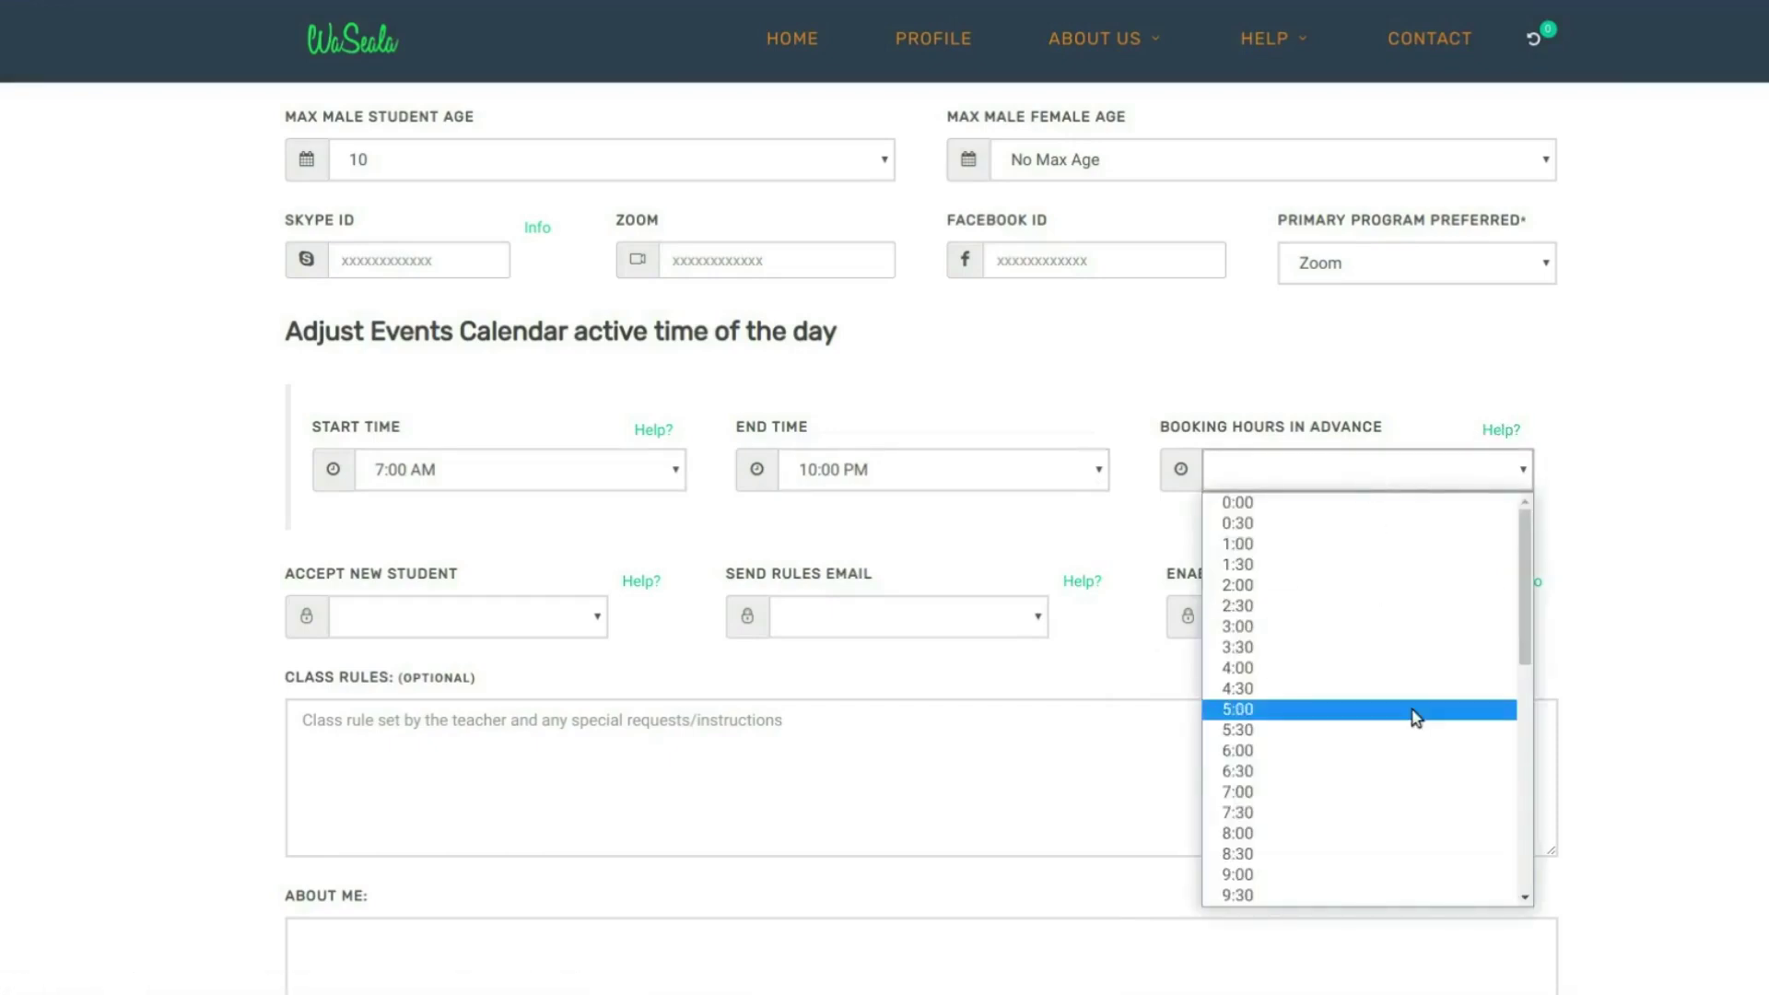
{"action": "left_click", "coordinate": [1364, 752]}
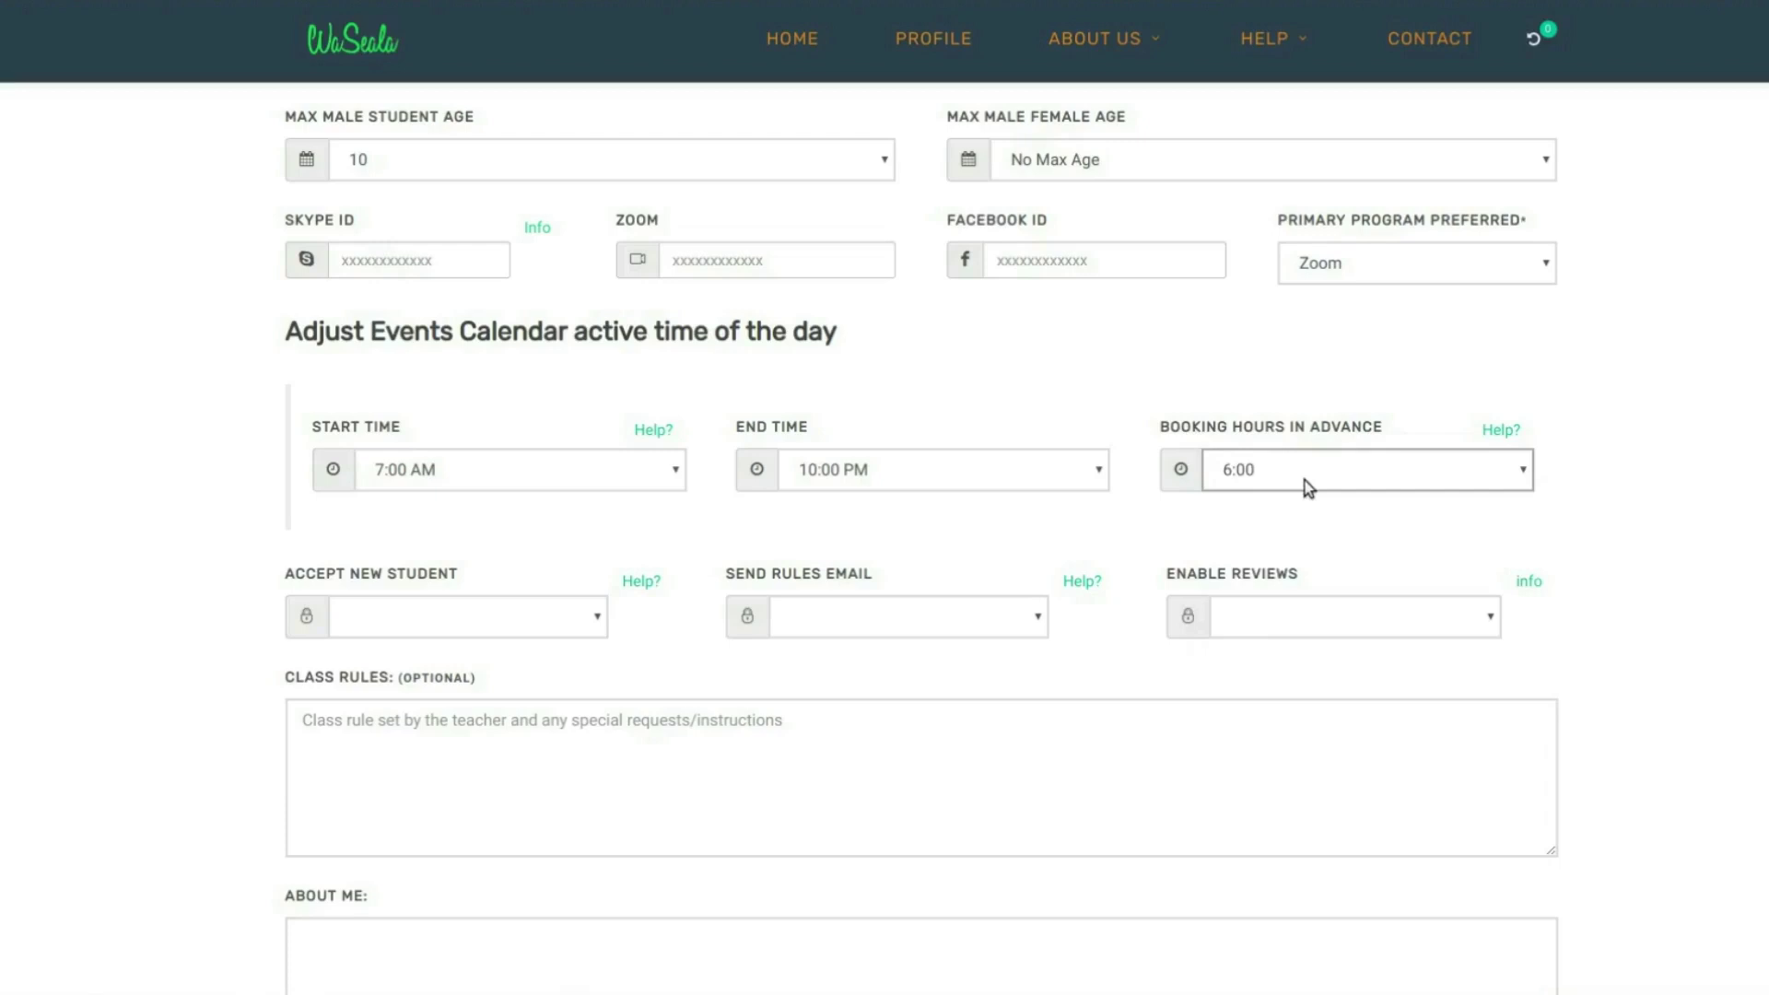
- Set Accept New Student to Accepting
{"action": "scroll", "coordinate": [430, 553], "scroll_direction": "down", "scroll_amount": 1}
{"action": "scroll", "coordinate": [429, 553], "scroll_direction": "down", "scroll_amount": 2}
{"action": "left_click", "coordinate": [477, 511]}
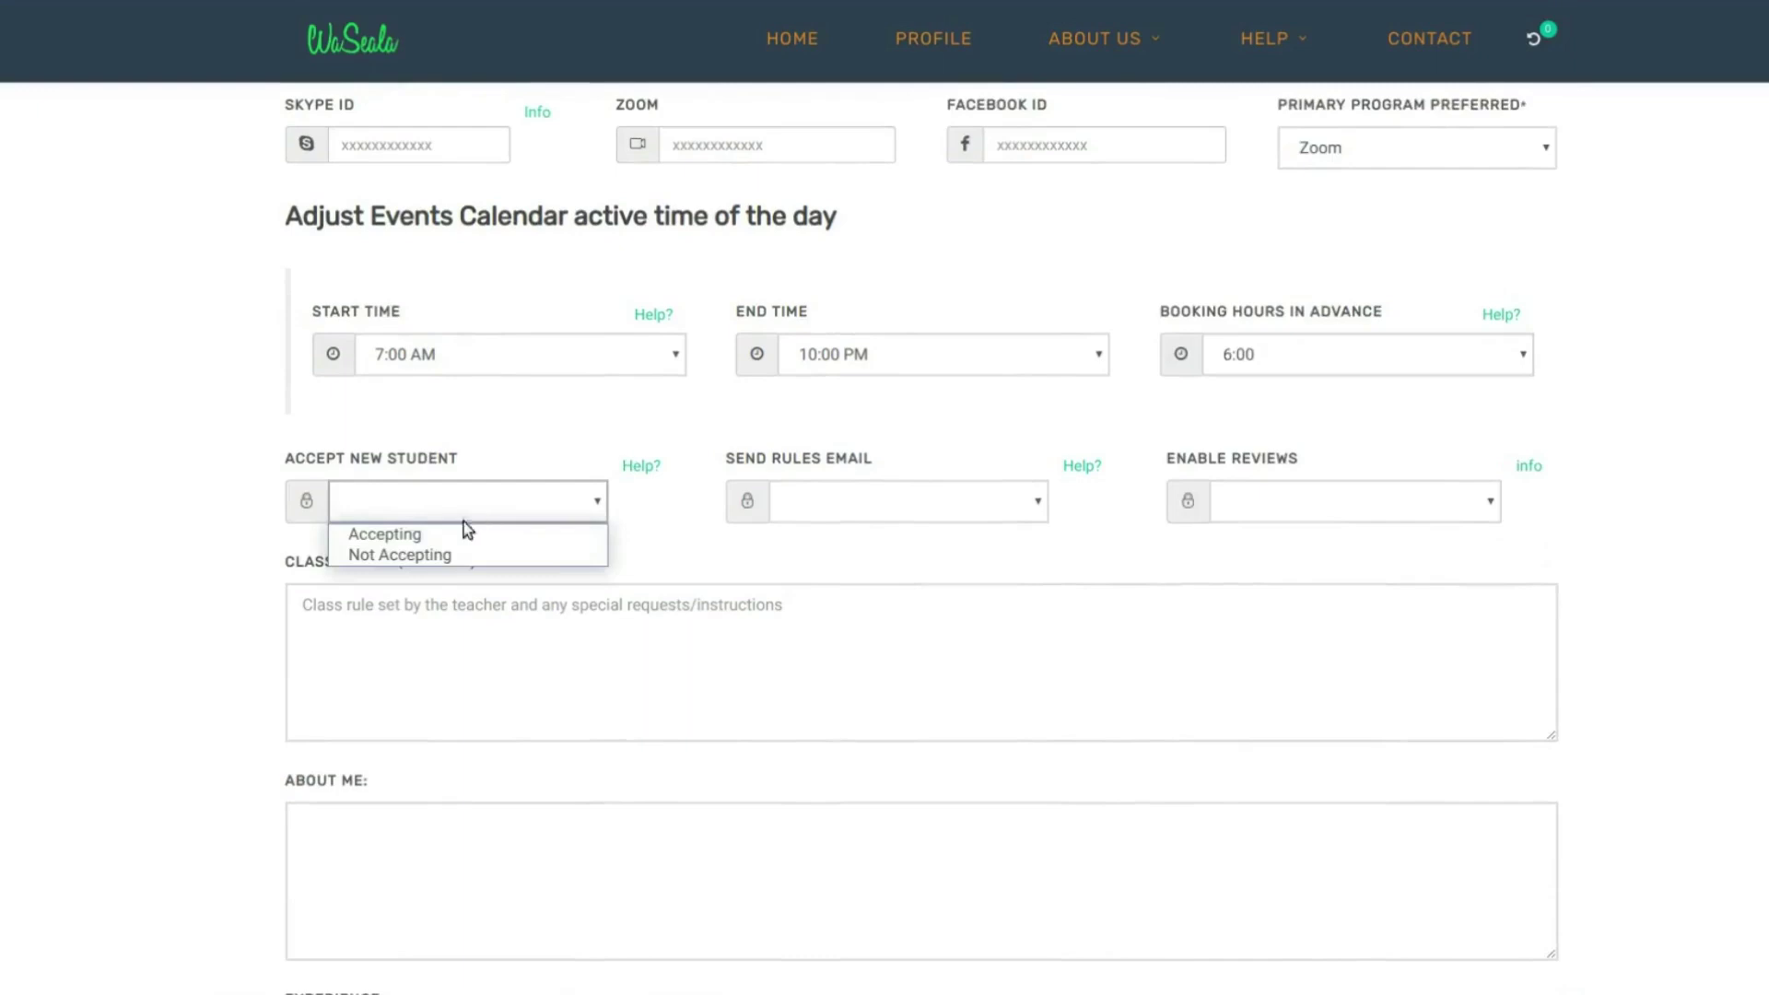
{"action": "left_click", "coordinate": [454, 535]}
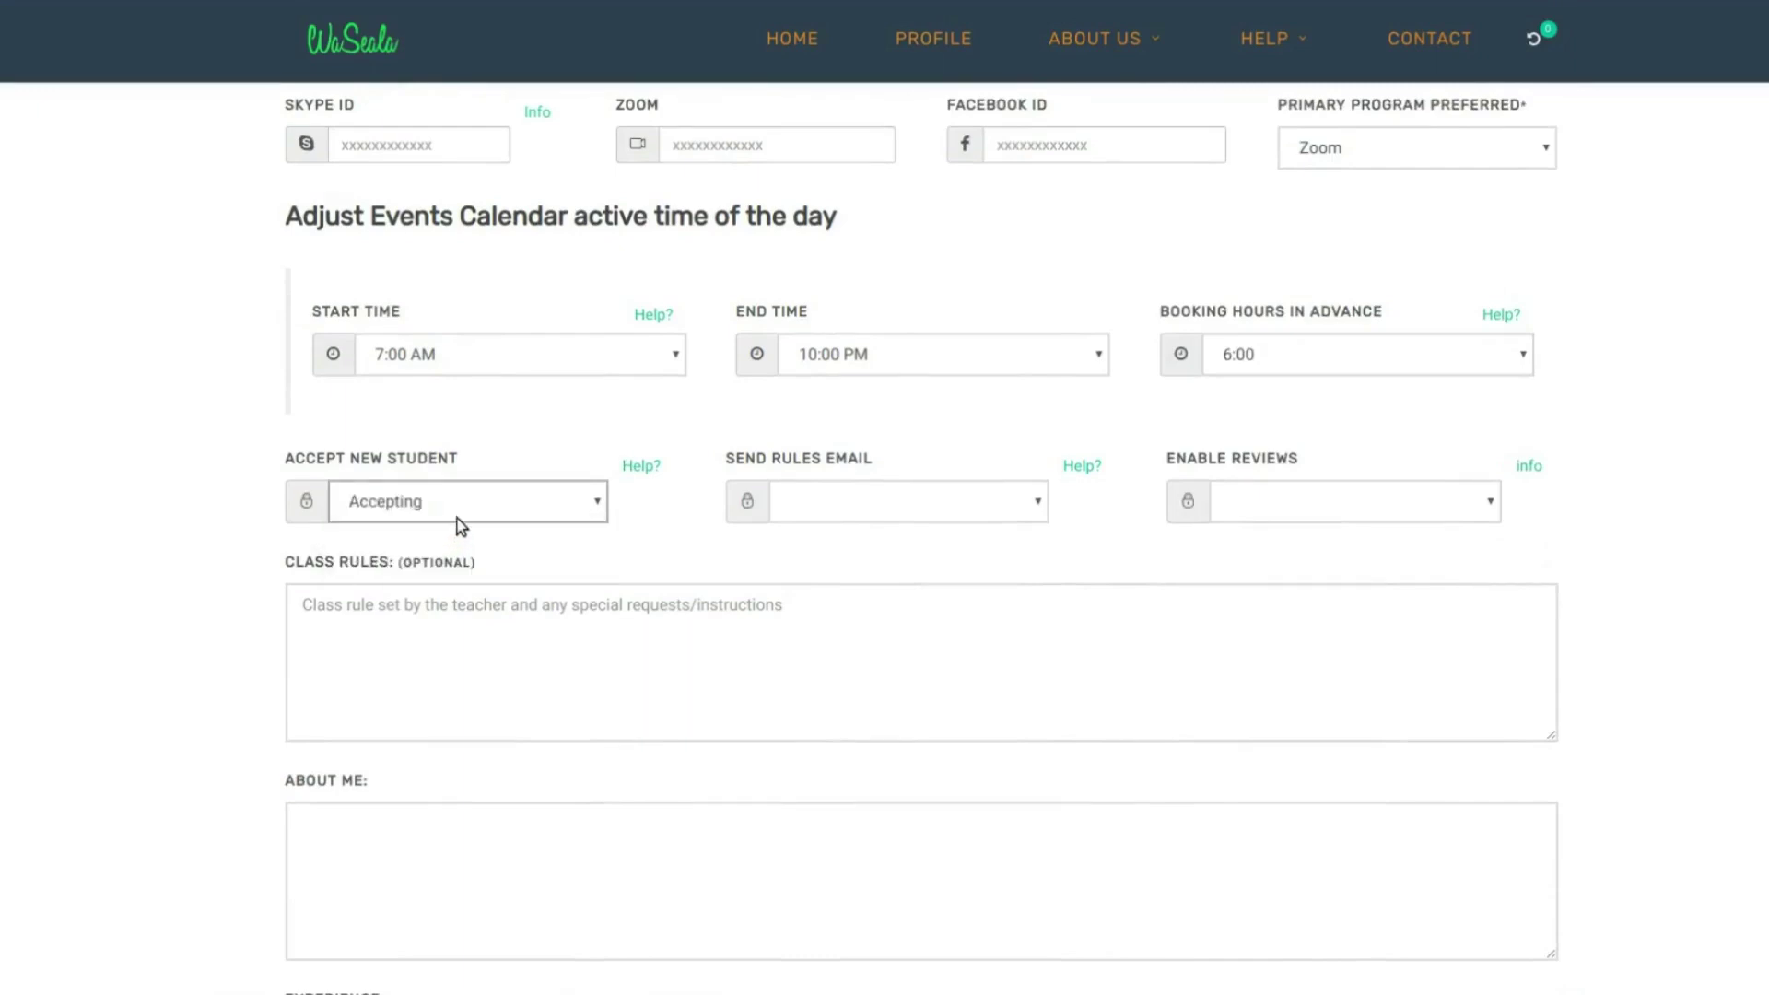
{"action": "left_click", "coordinate": [385, 503]}
{"action": "left_click", "coordinate": [385, 503]}
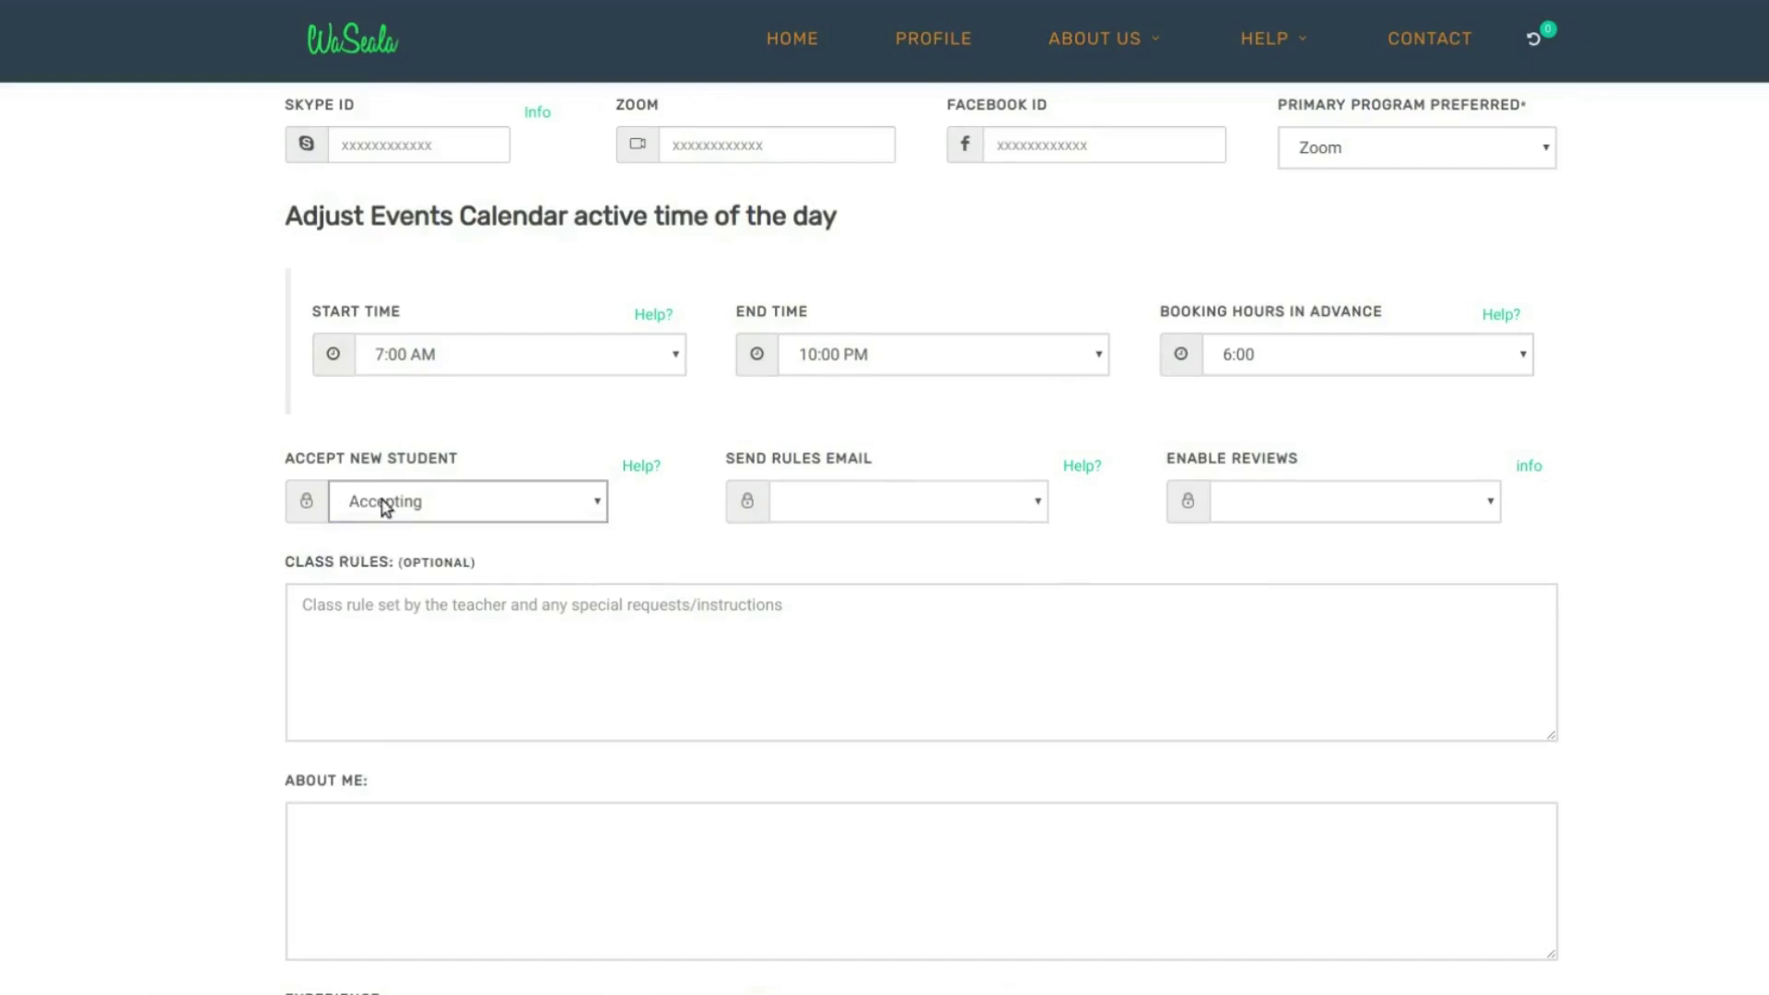
- Set both Send Rules Email and Enable Reviews to Enable
{"action": "left_click", "coordinate": [848, 499]}
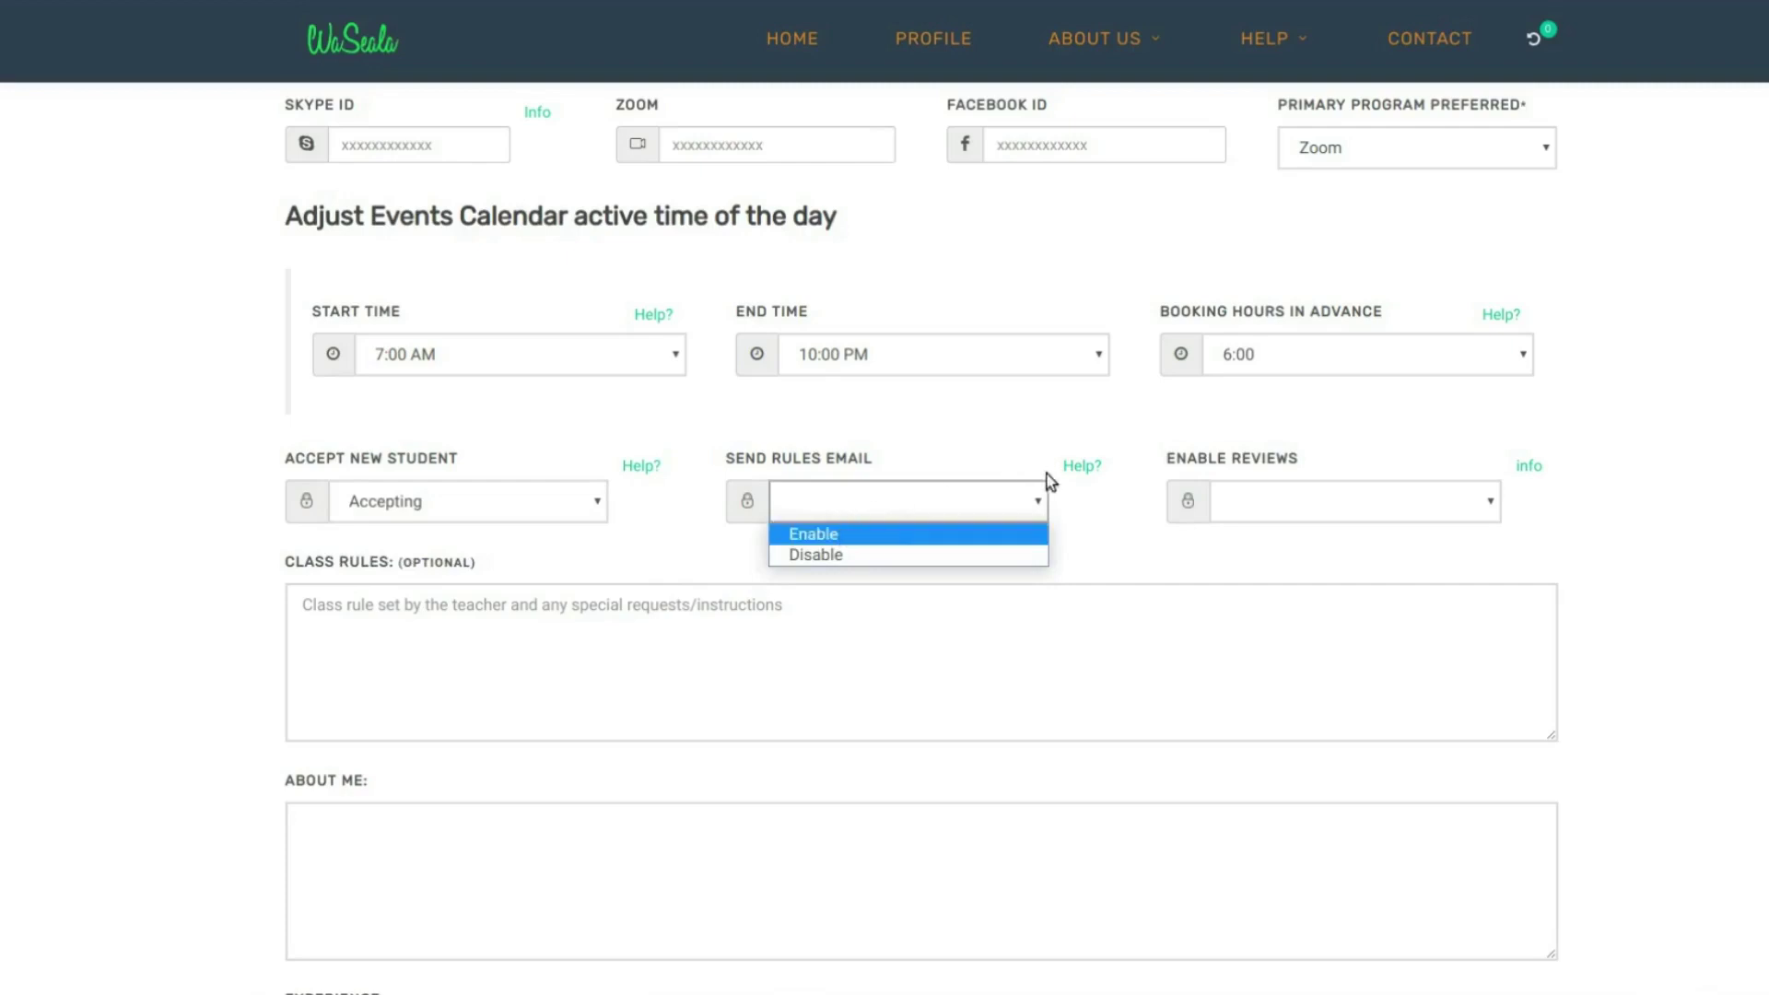
{"action": "left_click", "coordinate": [1085, 472]}
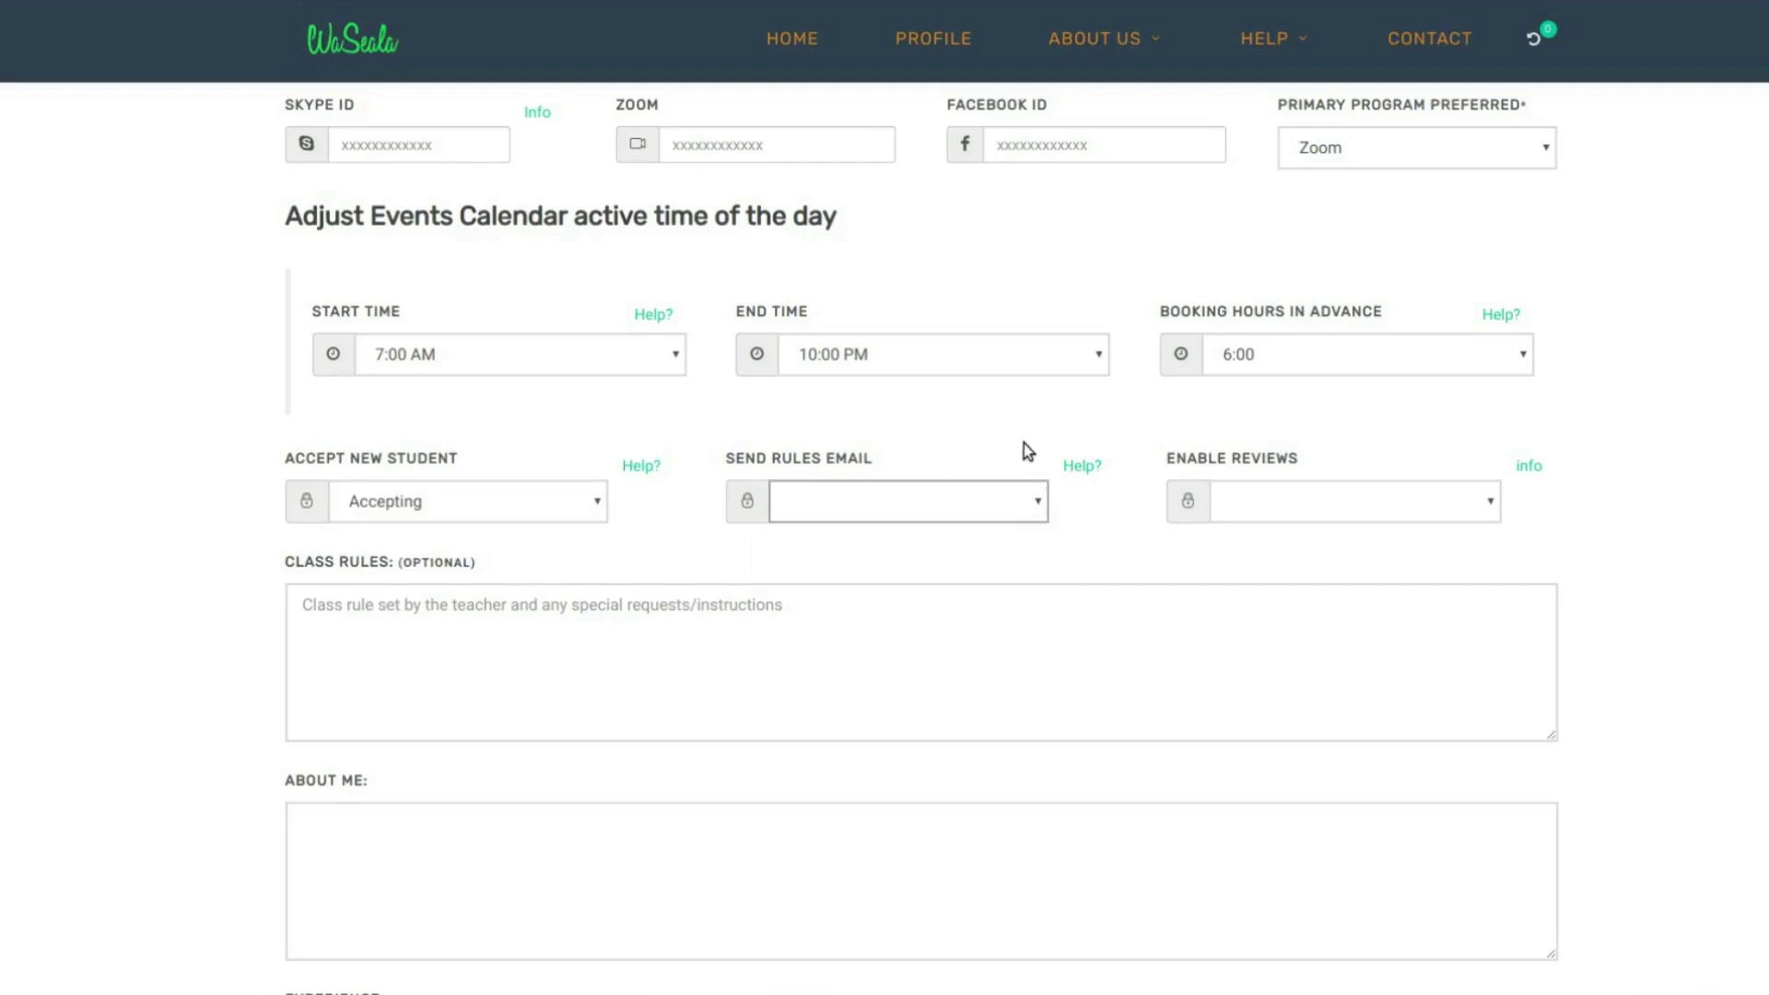
{"action": "left_click", "coordinate": [1024, 509]}
{"action": "left_click", "coordinate": [844, 534]}
{"action": "left_click", "coordinate": [443, 636]}
{"action": "left_click", "coordinate": [839, 448]}
{"action": "left_click", "coordinate": [380, 587]}
{"action": "left_click", "coordinate": [360, 564]}
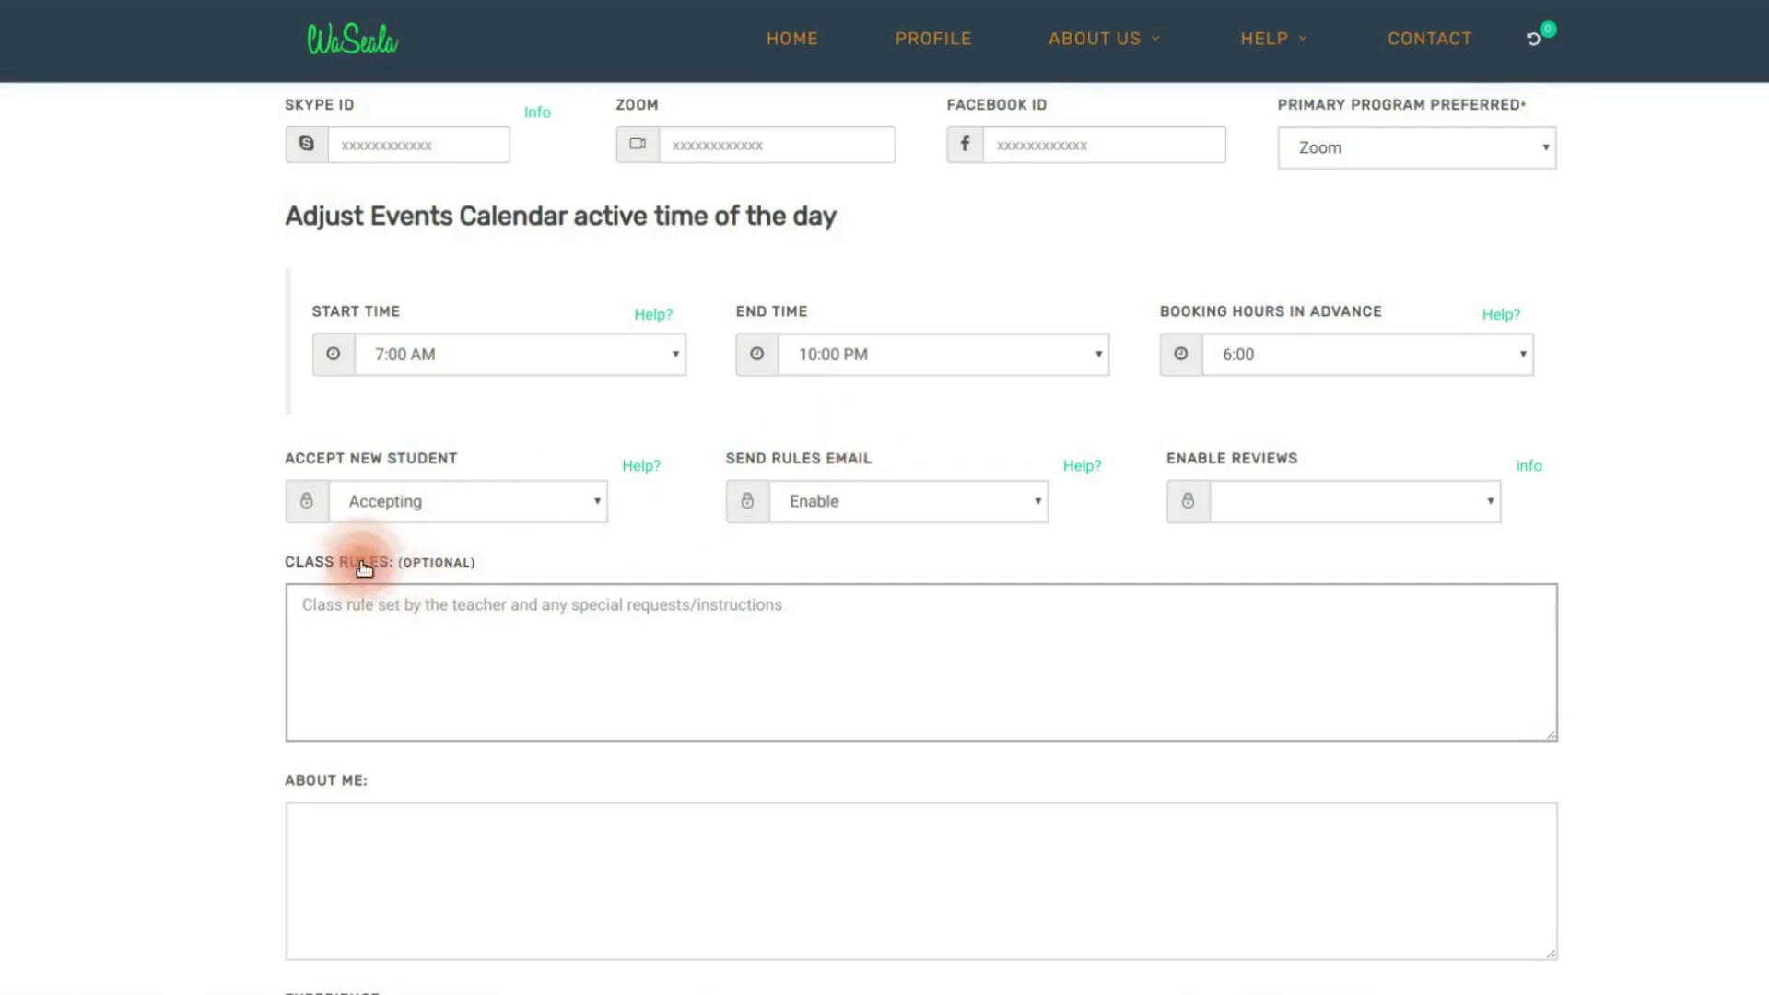
{"action": "left_click", "coordinate": [1275, 513]}
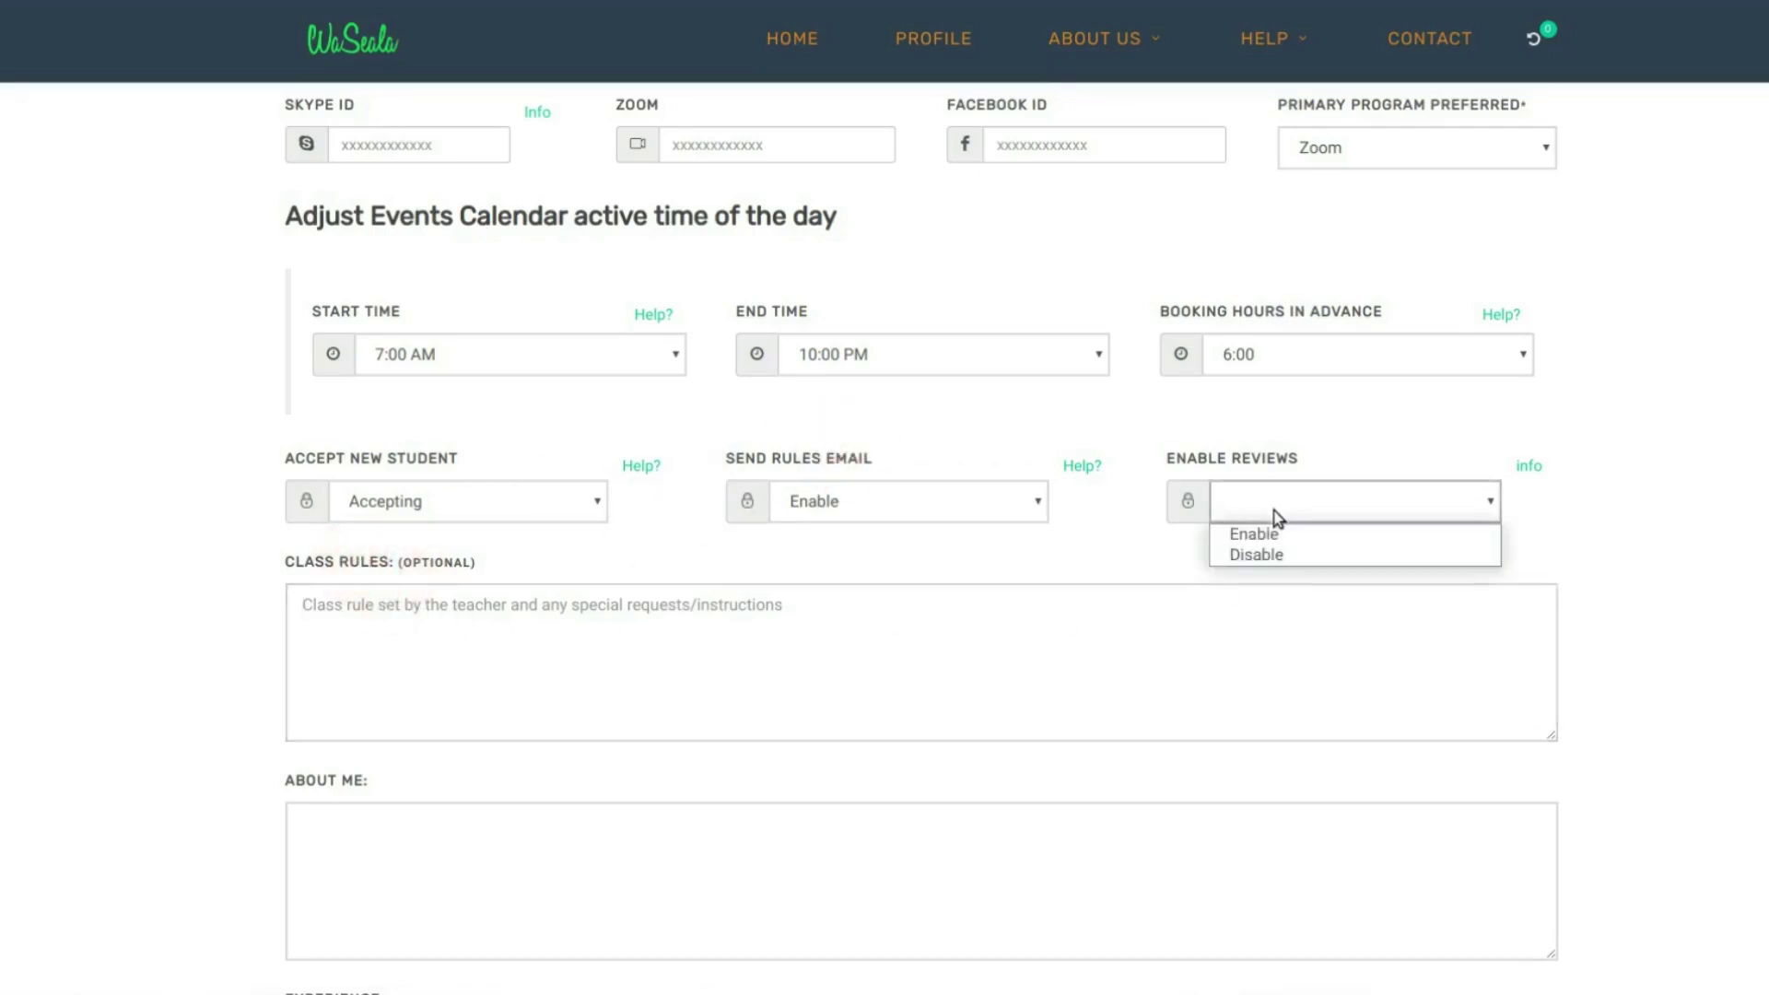
{"action": "left_click", "coordinate": [1253, 535]}
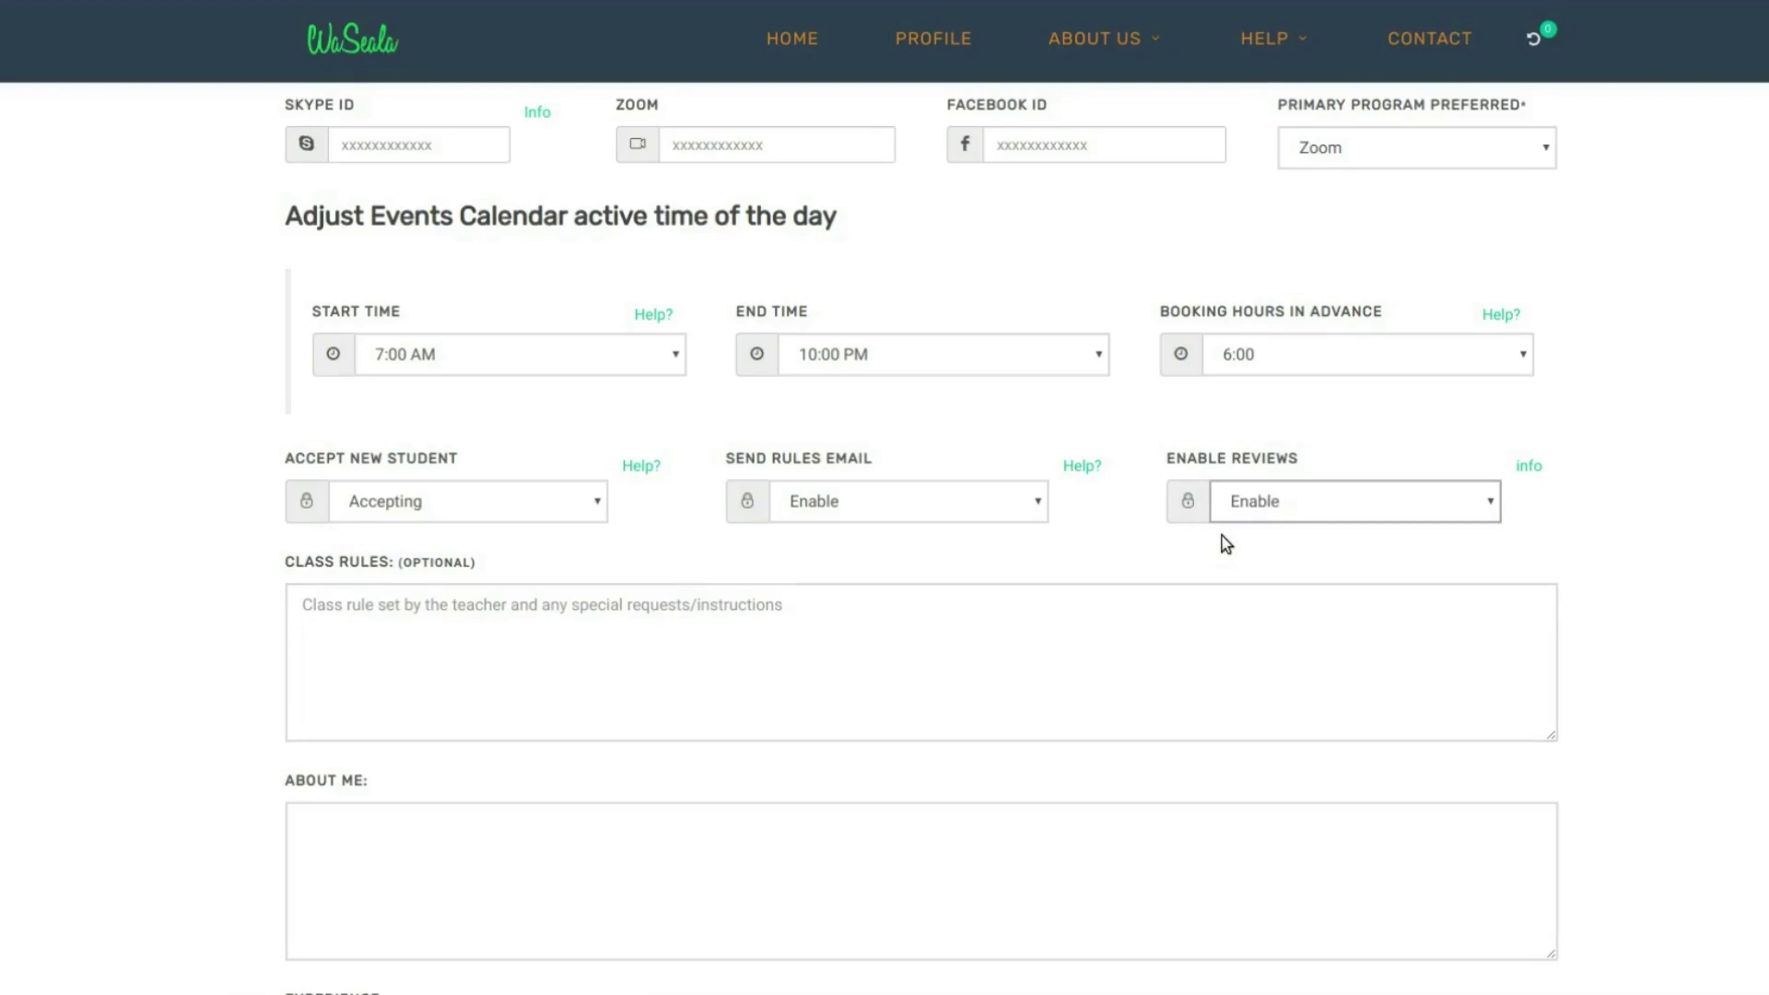
{"action": "left_click", "coordinate": [830, 622]}
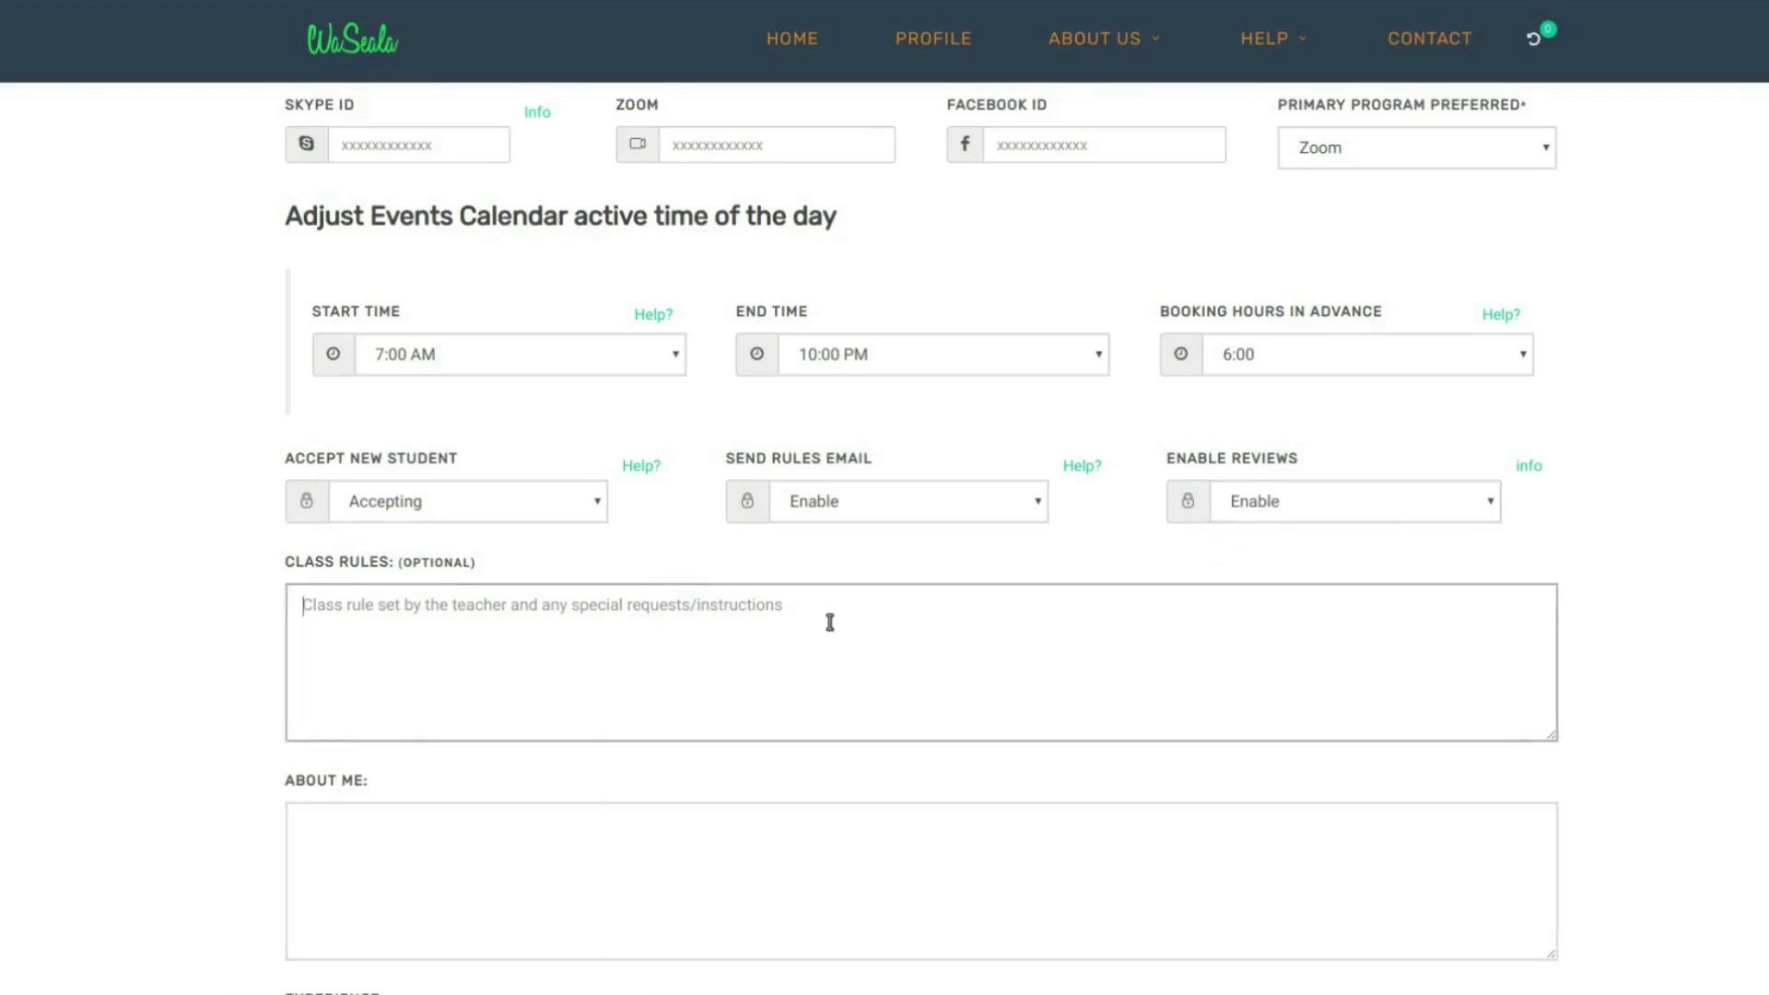
- Write the class rules (on time, no food, homework on time) and the About Me text about 5 years teaching Quran
{"action": "scroll", "coordinate": [829, 622], "scroll_direction": "down", "scroll_amount": 1}
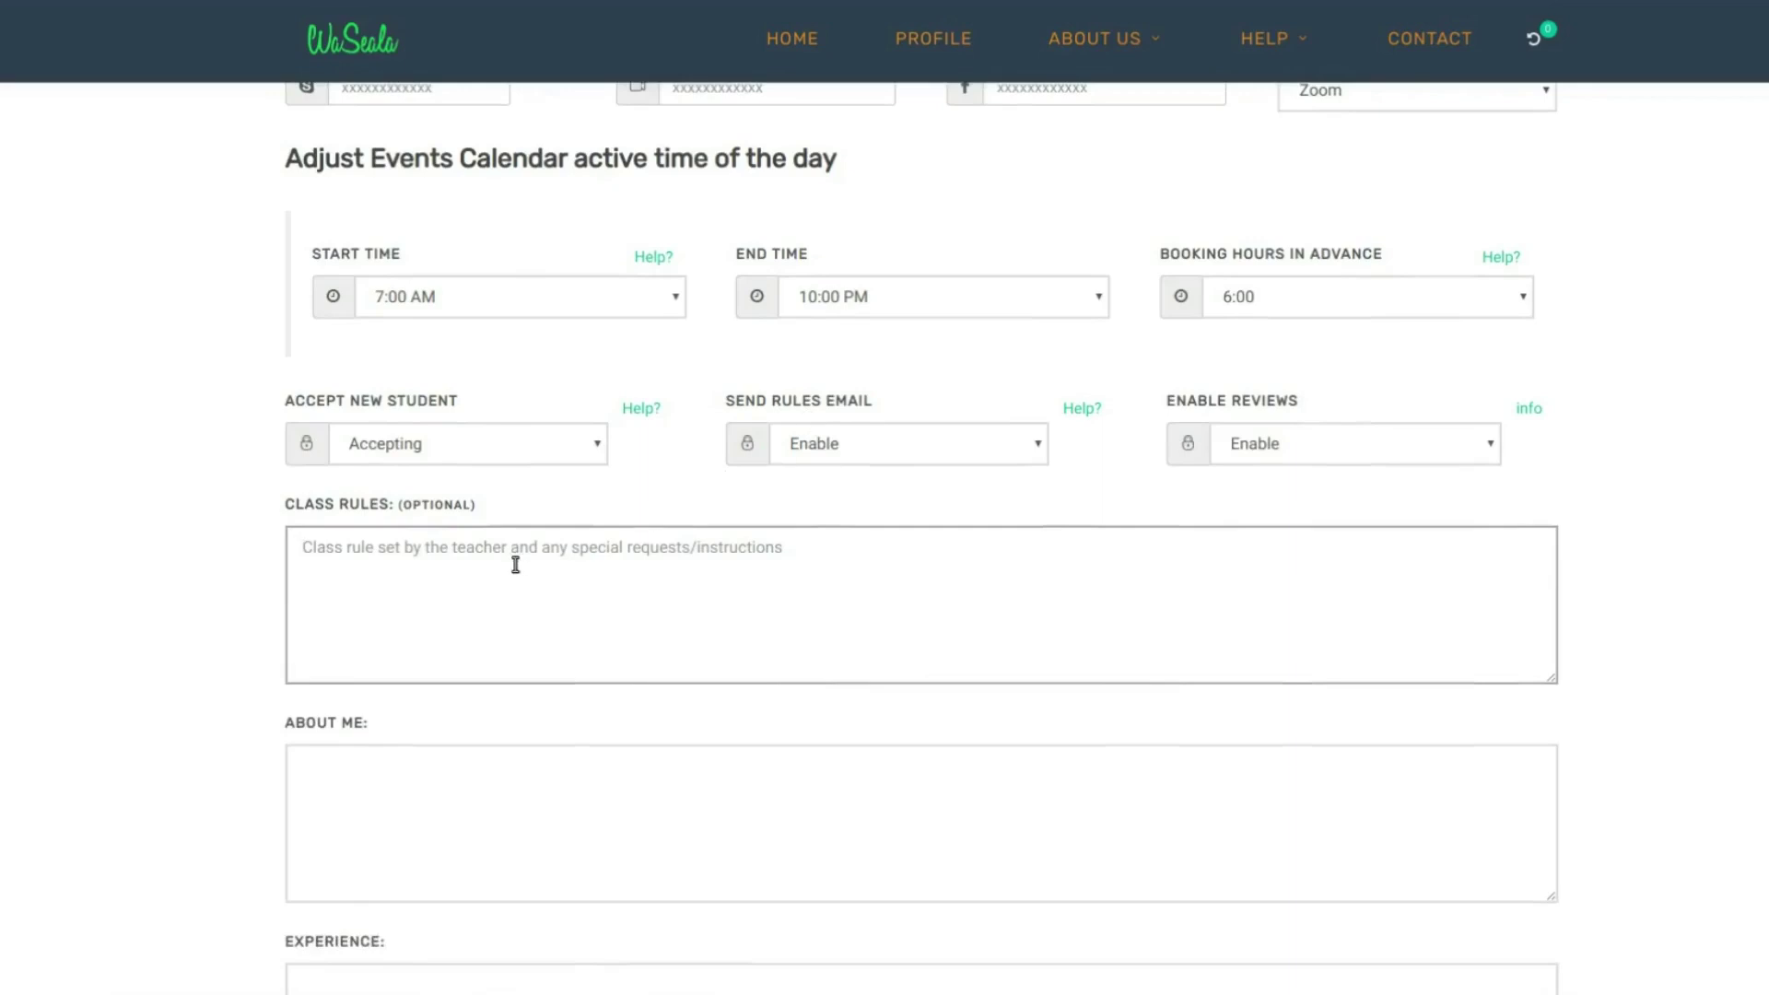
{"action": "type", "text": "Students have to show up on time. No food allowed. Hom"}
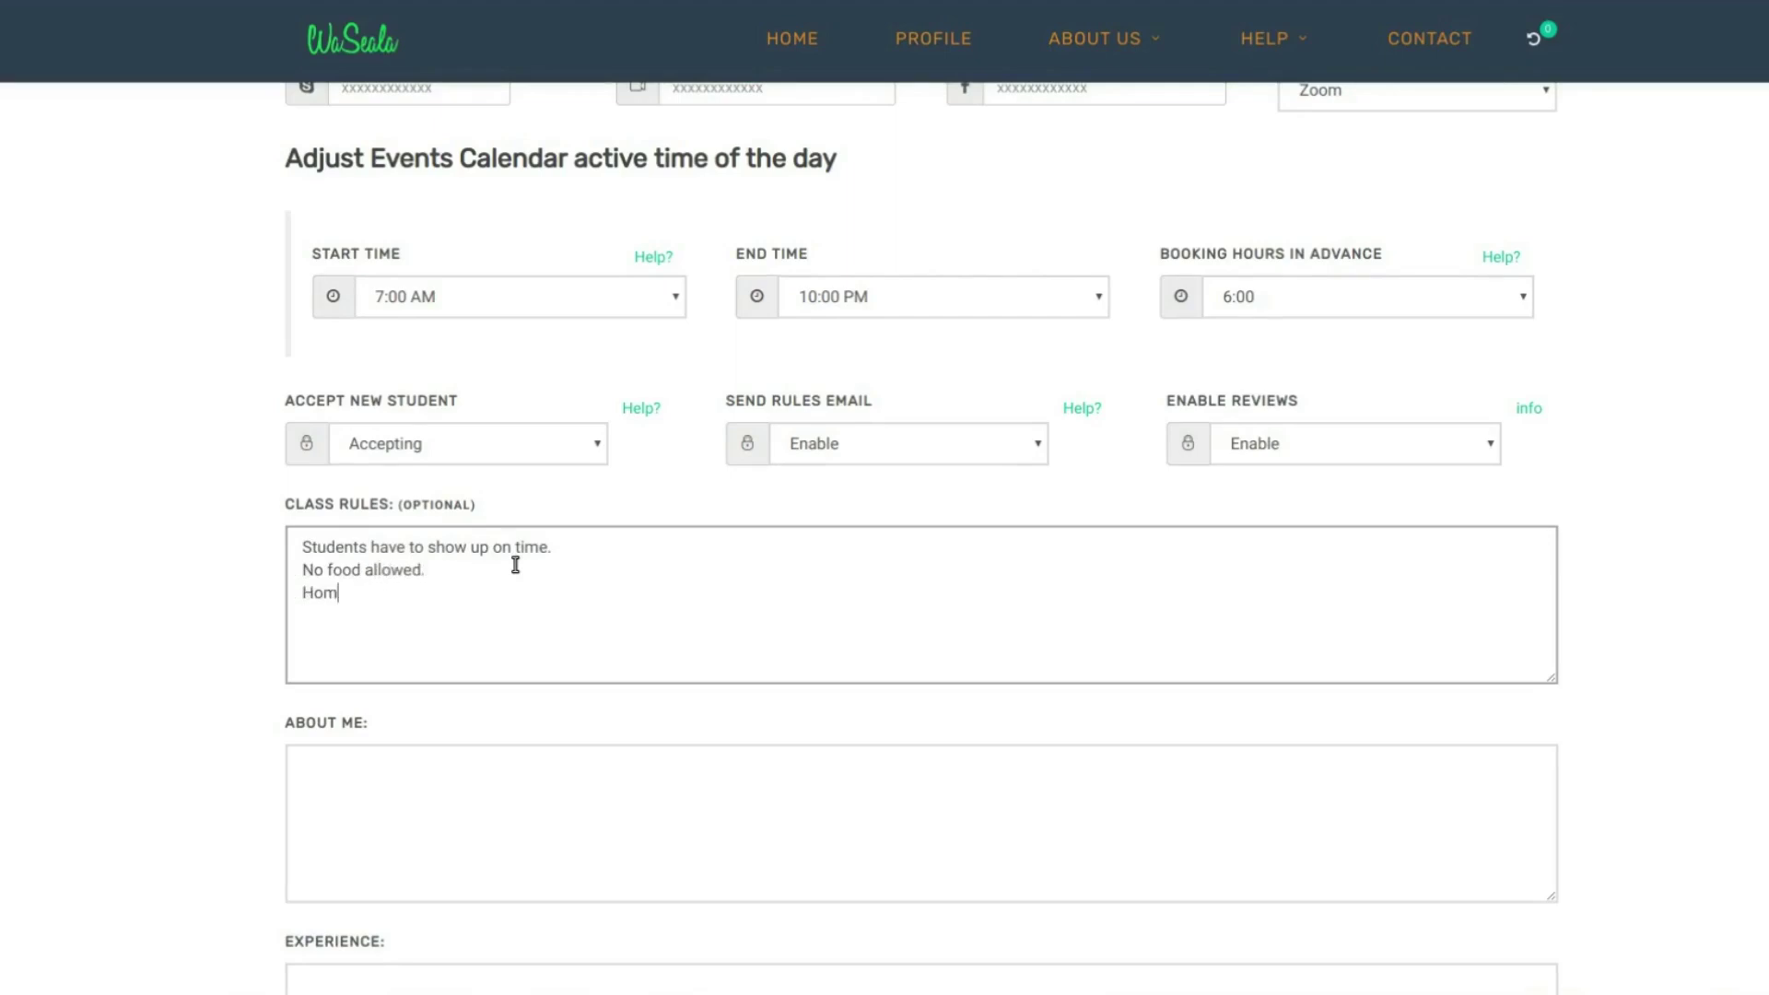
{"action": "type", "text": "ework has to be done on time."}
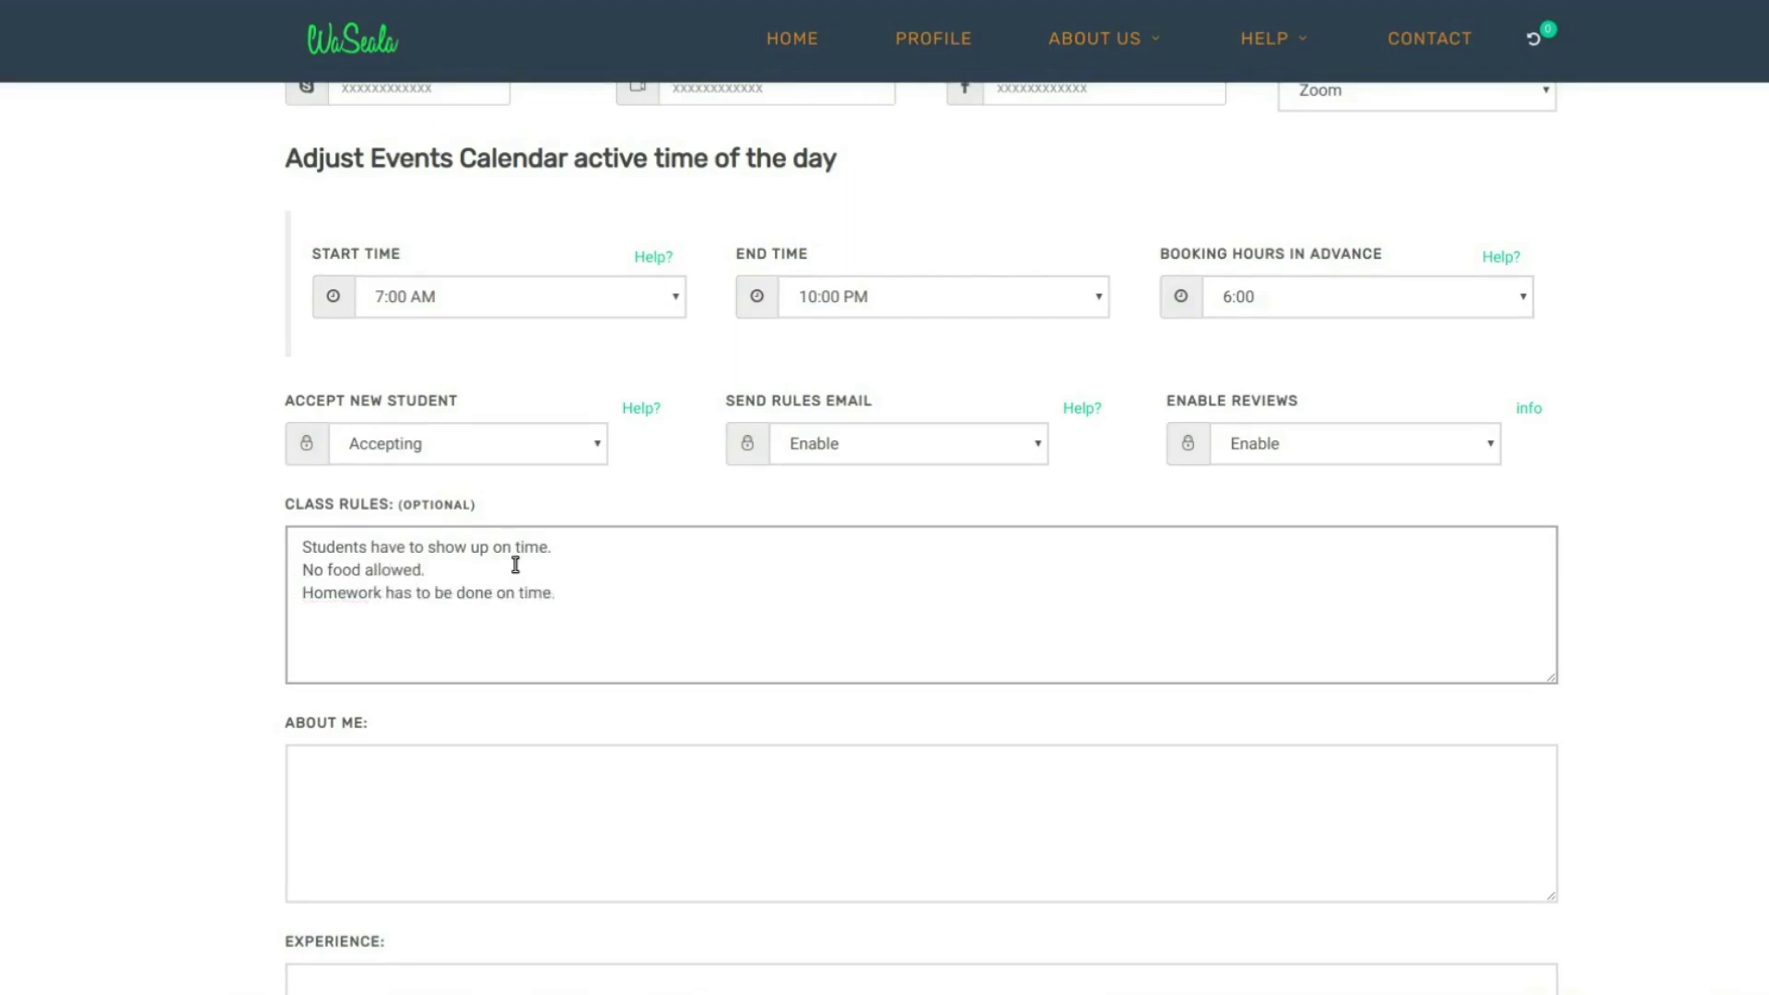
{"action": "scroll", "coordinate": [478, 705], "scroll_direction": "down", "scroll_amount": 1}
{"action": "left_click", "coordinate": [478, 705]}
{"action": "type", "text": "I have been teacher Quran for "}
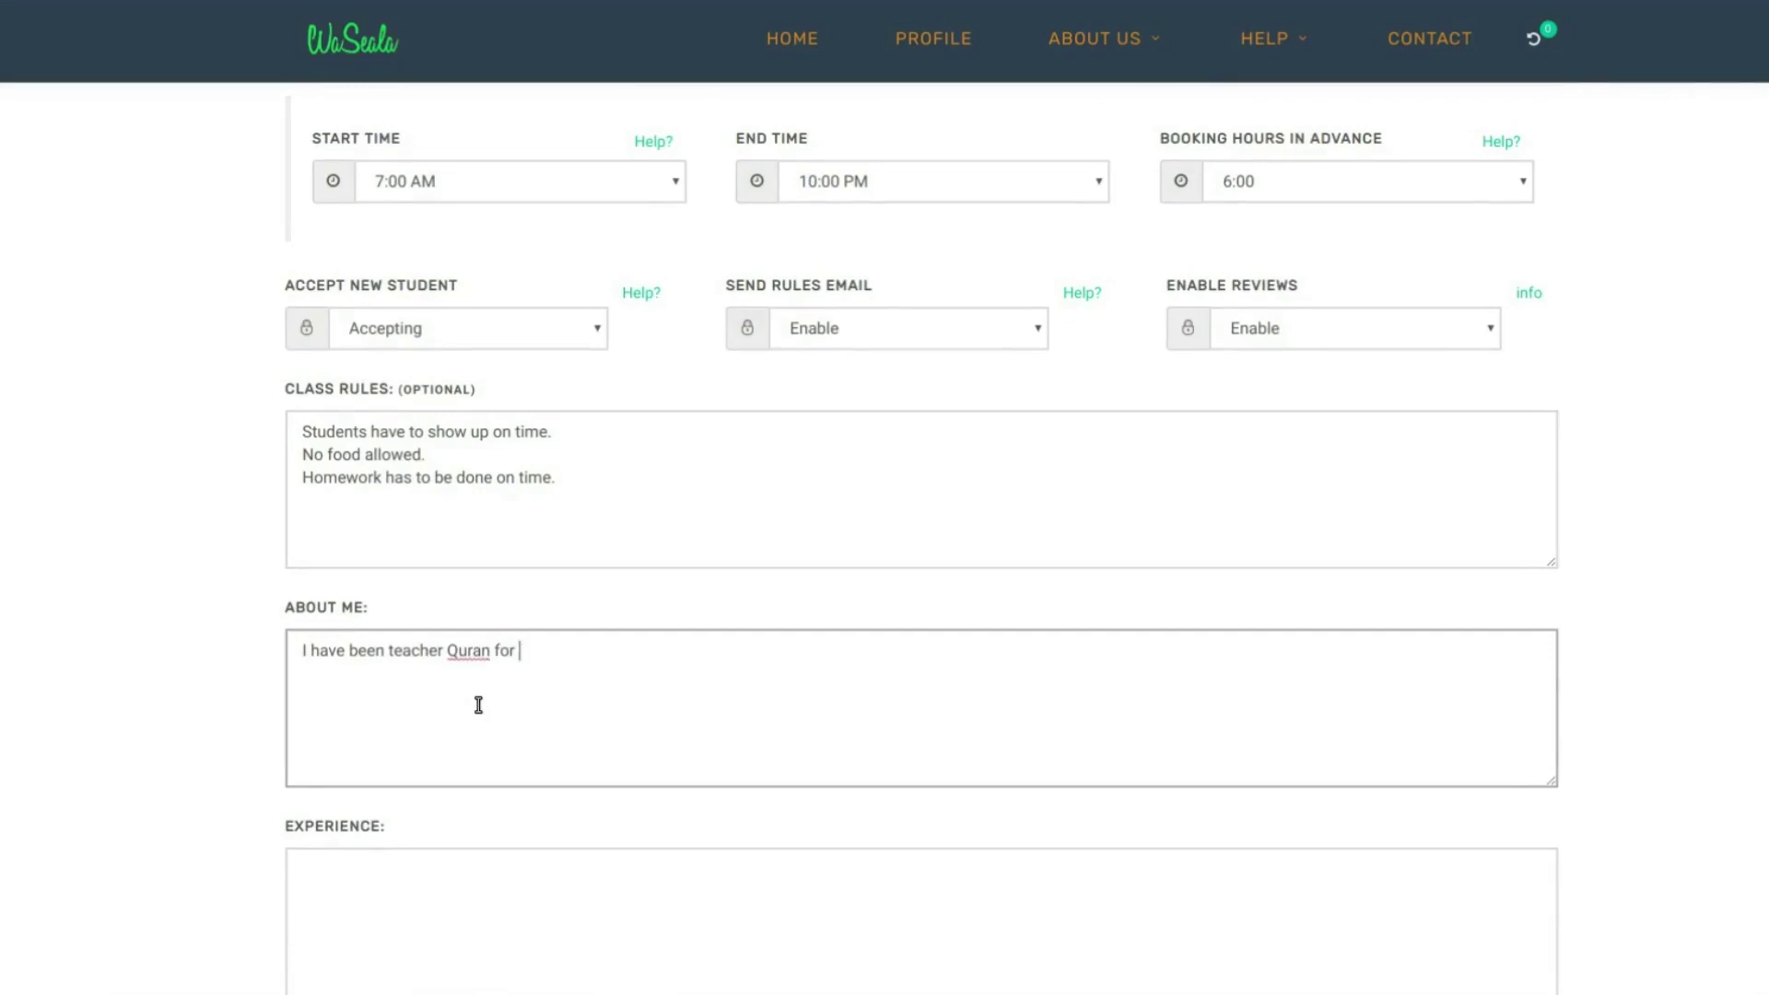
{"action": "type", "text": "over 5 years.  I have both online and in person experience"}
{"action": "right_click", "coordinate": [912, 649]}
{"action": "left_click", "coordinate": [1013, 651]}
{"action": "type", "text": ". "}
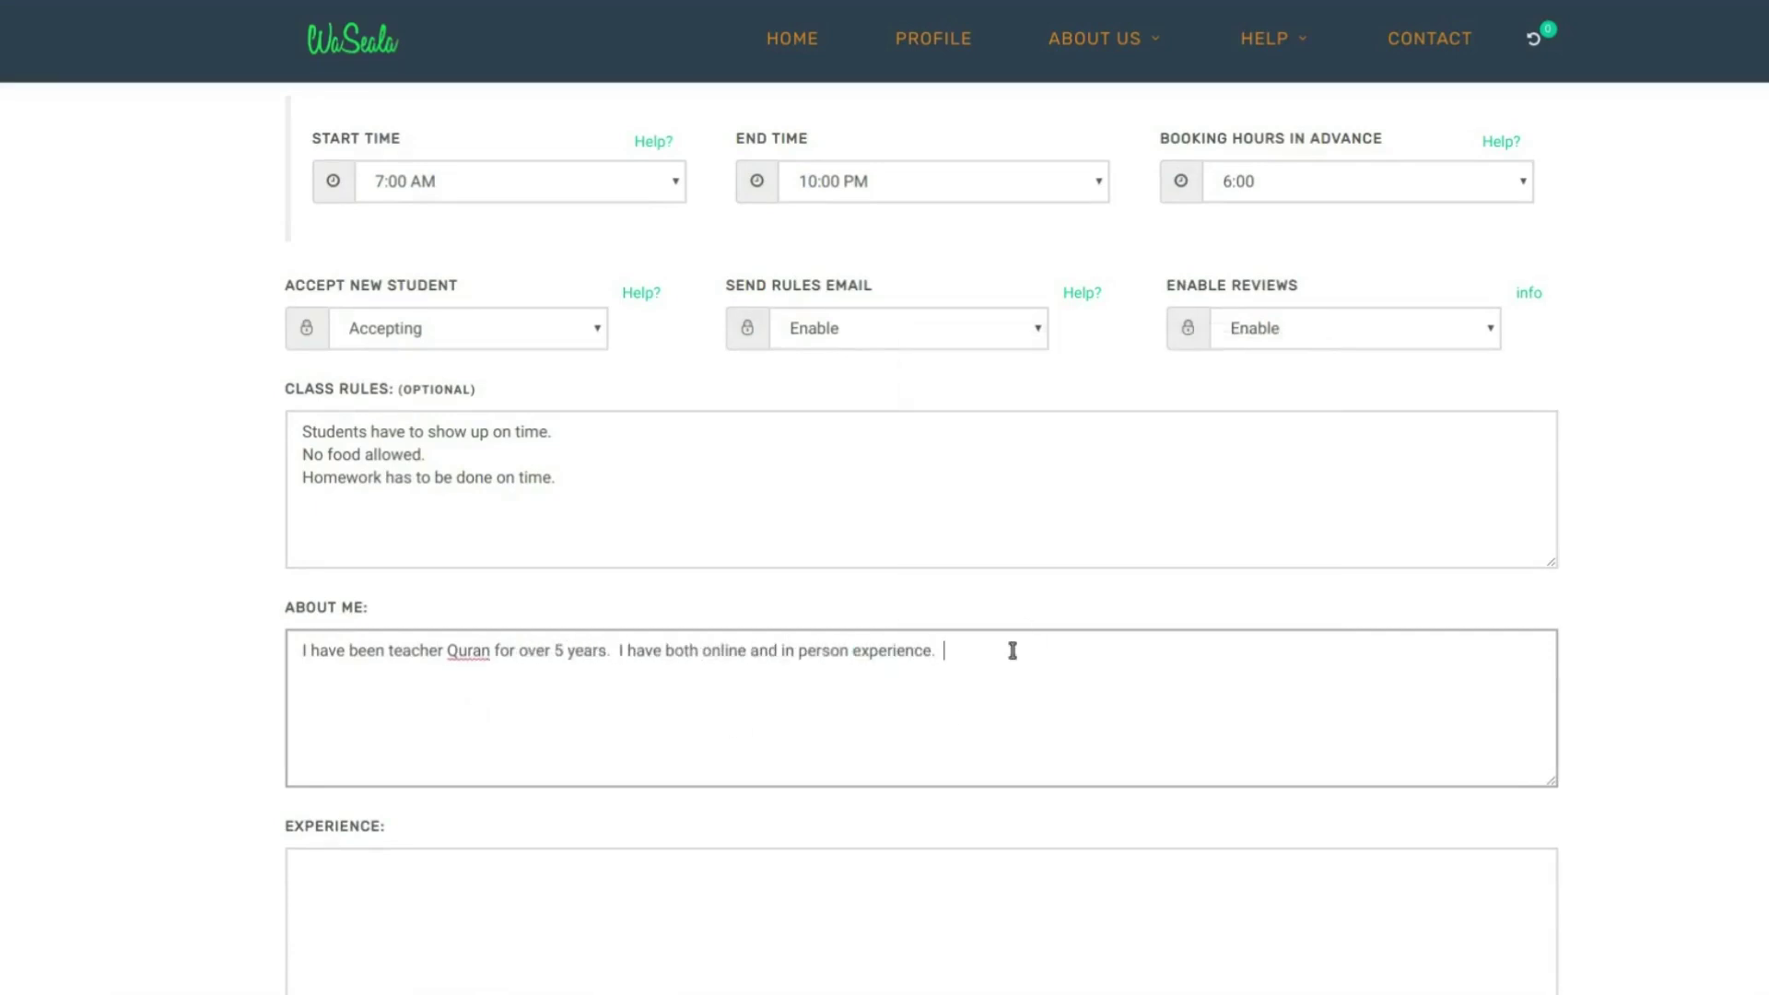
{"action": "type", "text": " I graduated from the school of languages and I can speak bo"}
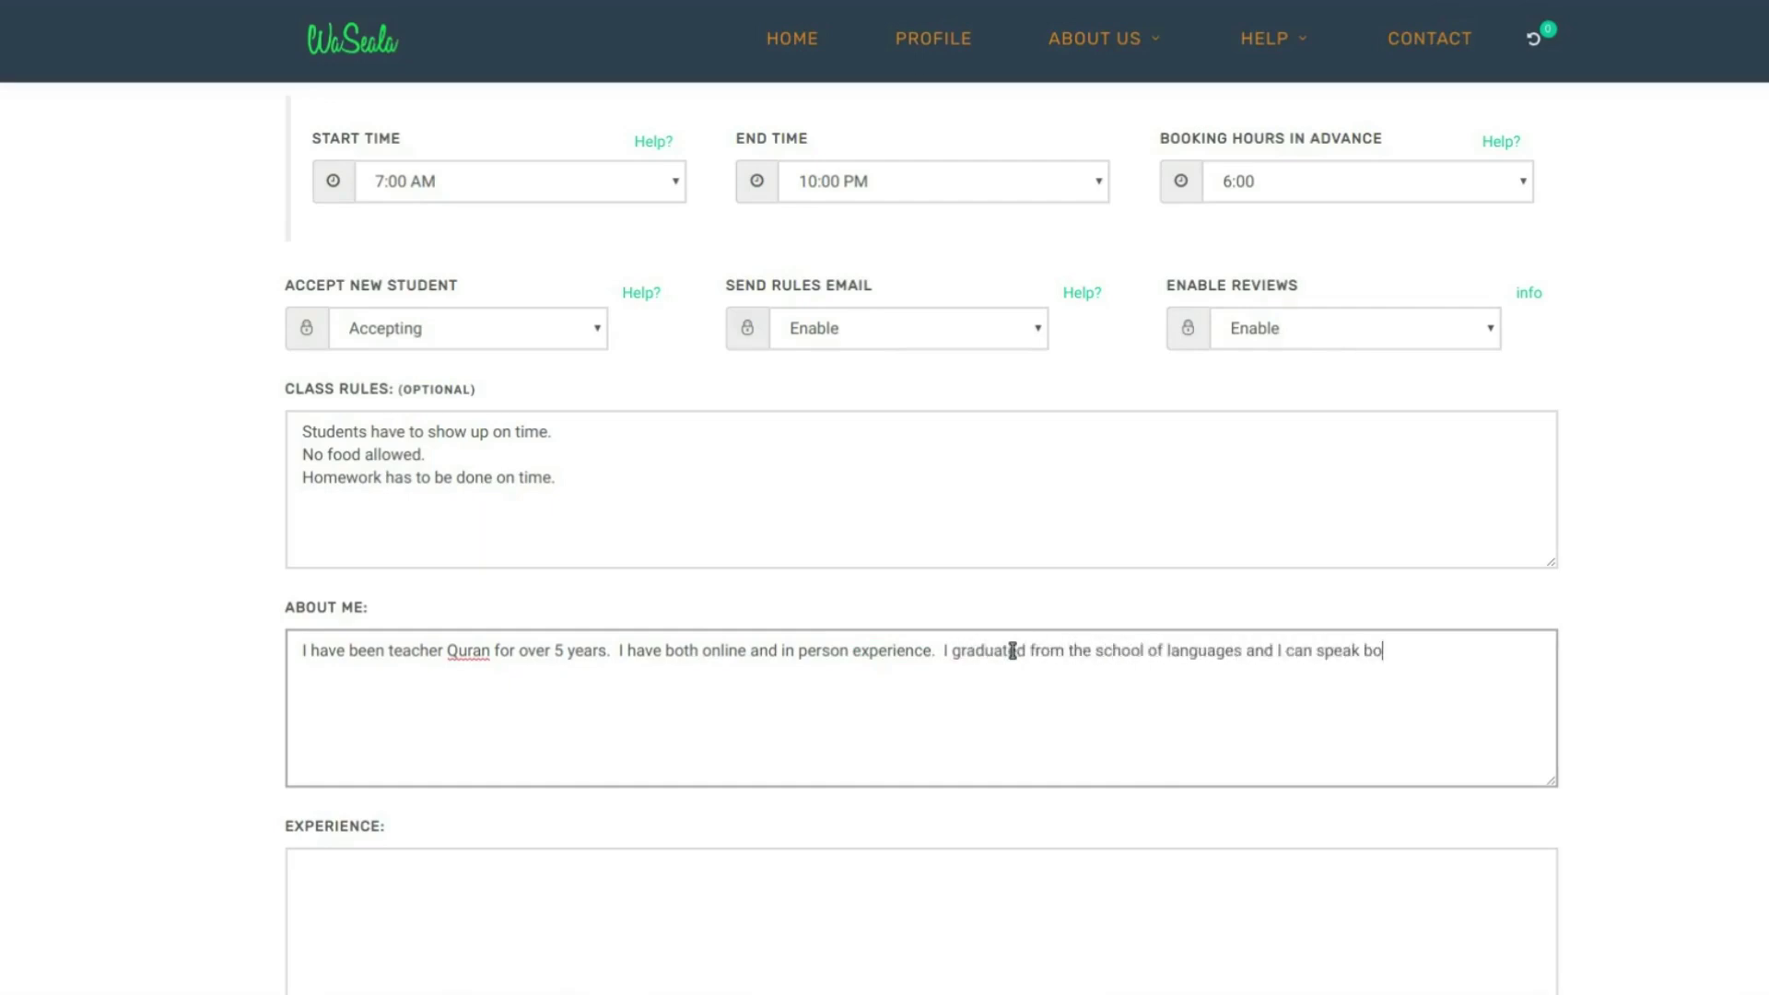
{"action": "type", "text": "th Arabic and English fluently."}
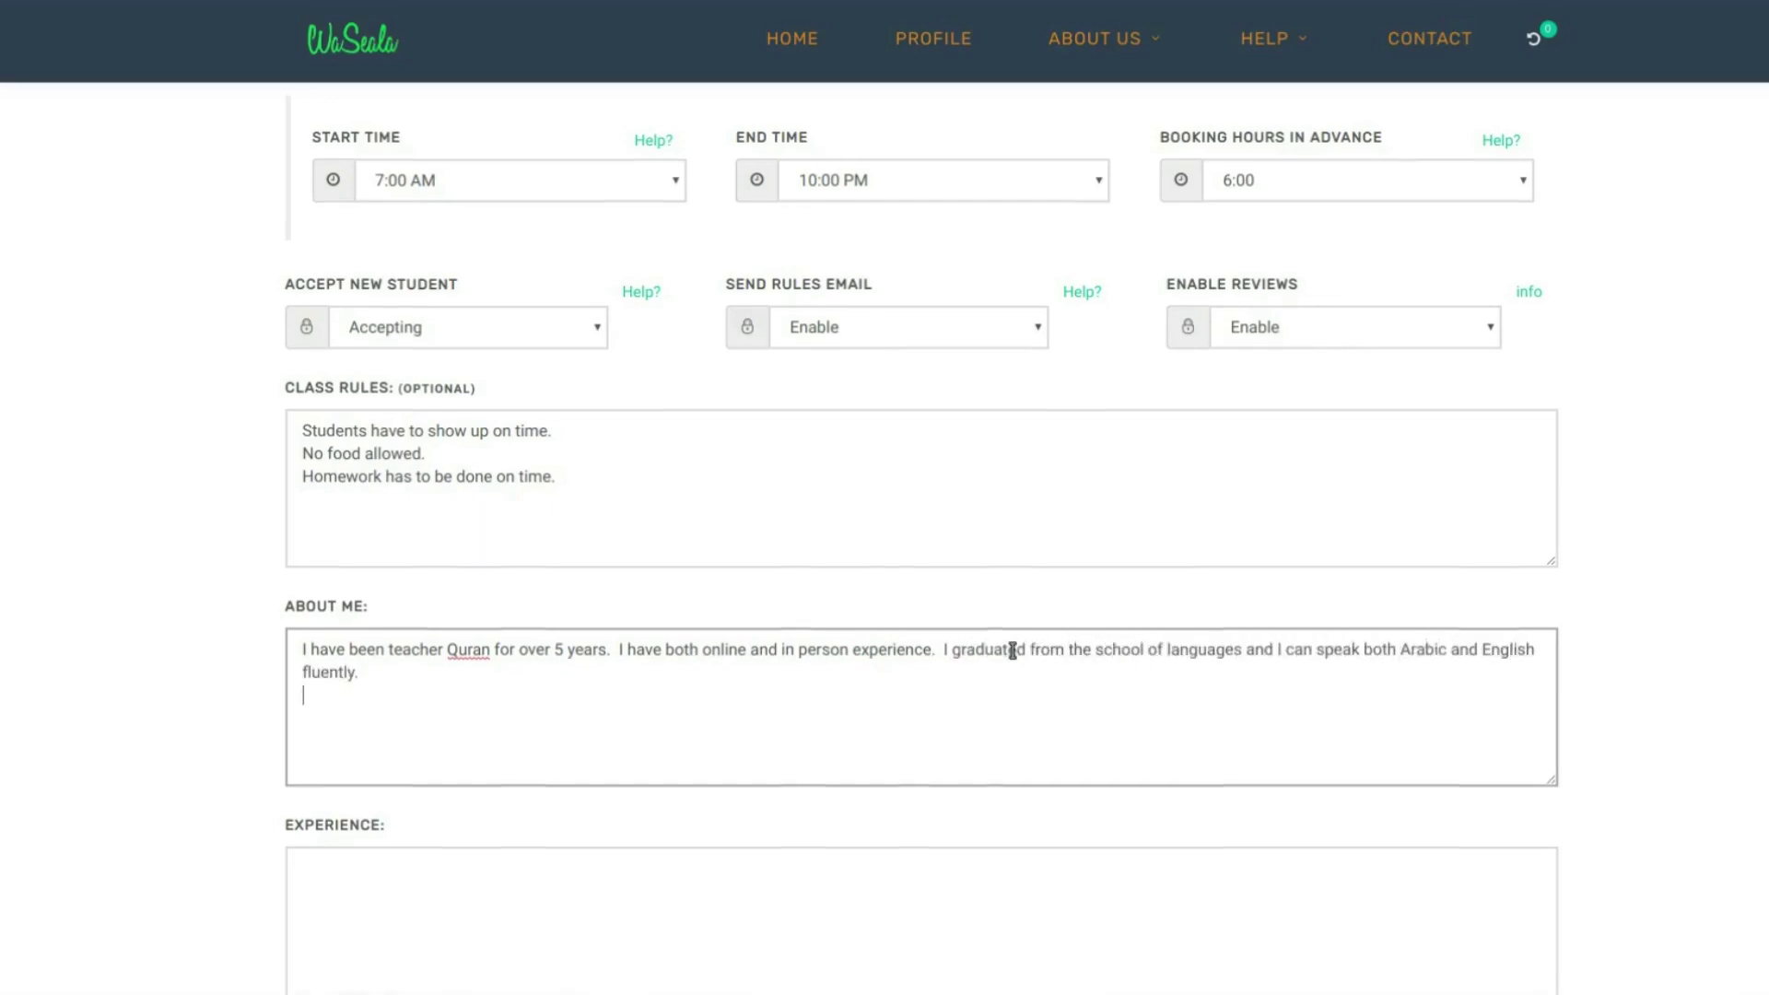
- Fill Experience with 'Optional experience details' and Teaching Approach with 'Optional overview of teaching approach'
{"action": "scroll", "coordinate": [807, 782], "scroll_direction": "down", "scroll_amount": 2}
{"action": "type", "text": "Optional"}
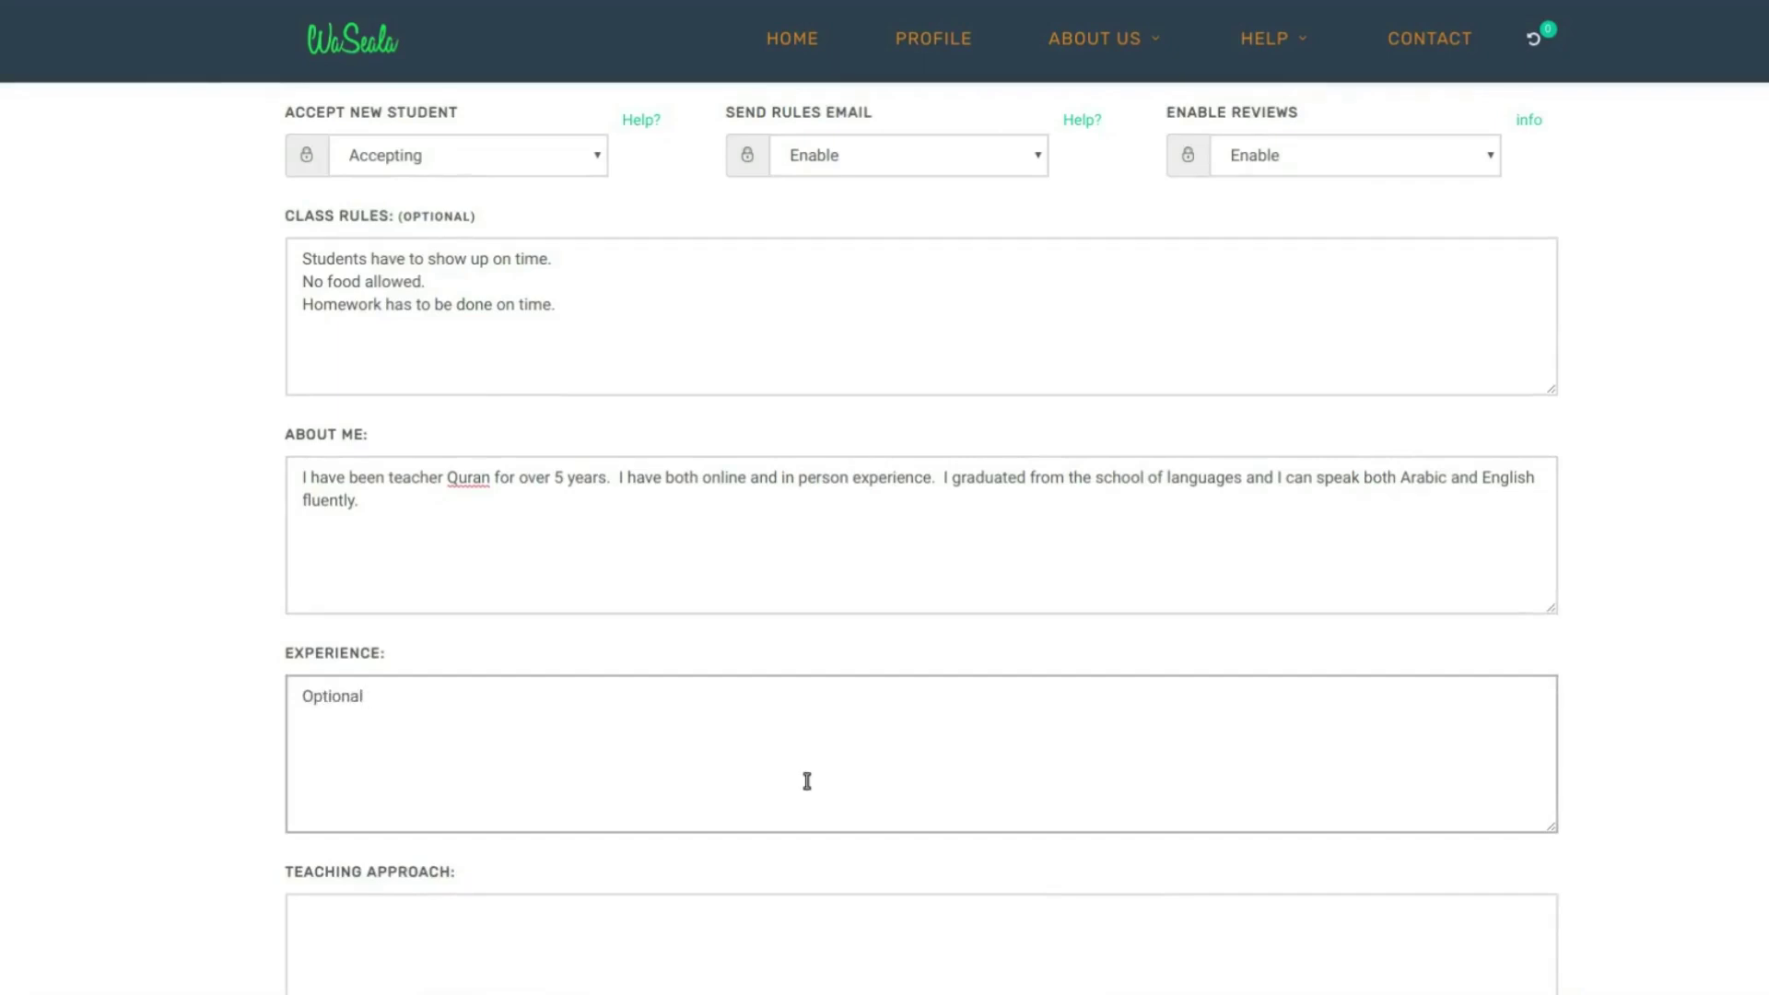
{"action": "type", "text": " experiance"}
{"action": "right_click", "coordinate": [433, 698]}
{"action": "left_click", "coordinate": [498, 399]}
{"action": "type", "text": "details"}
{"action": "scroll", "coordinate": [627, 771], "scroll_direction": "down", "scroll_amount": 3}
{"action": "left_click", "coordinate": [529, 719]}
{"action": "type", "text": "Optio"}
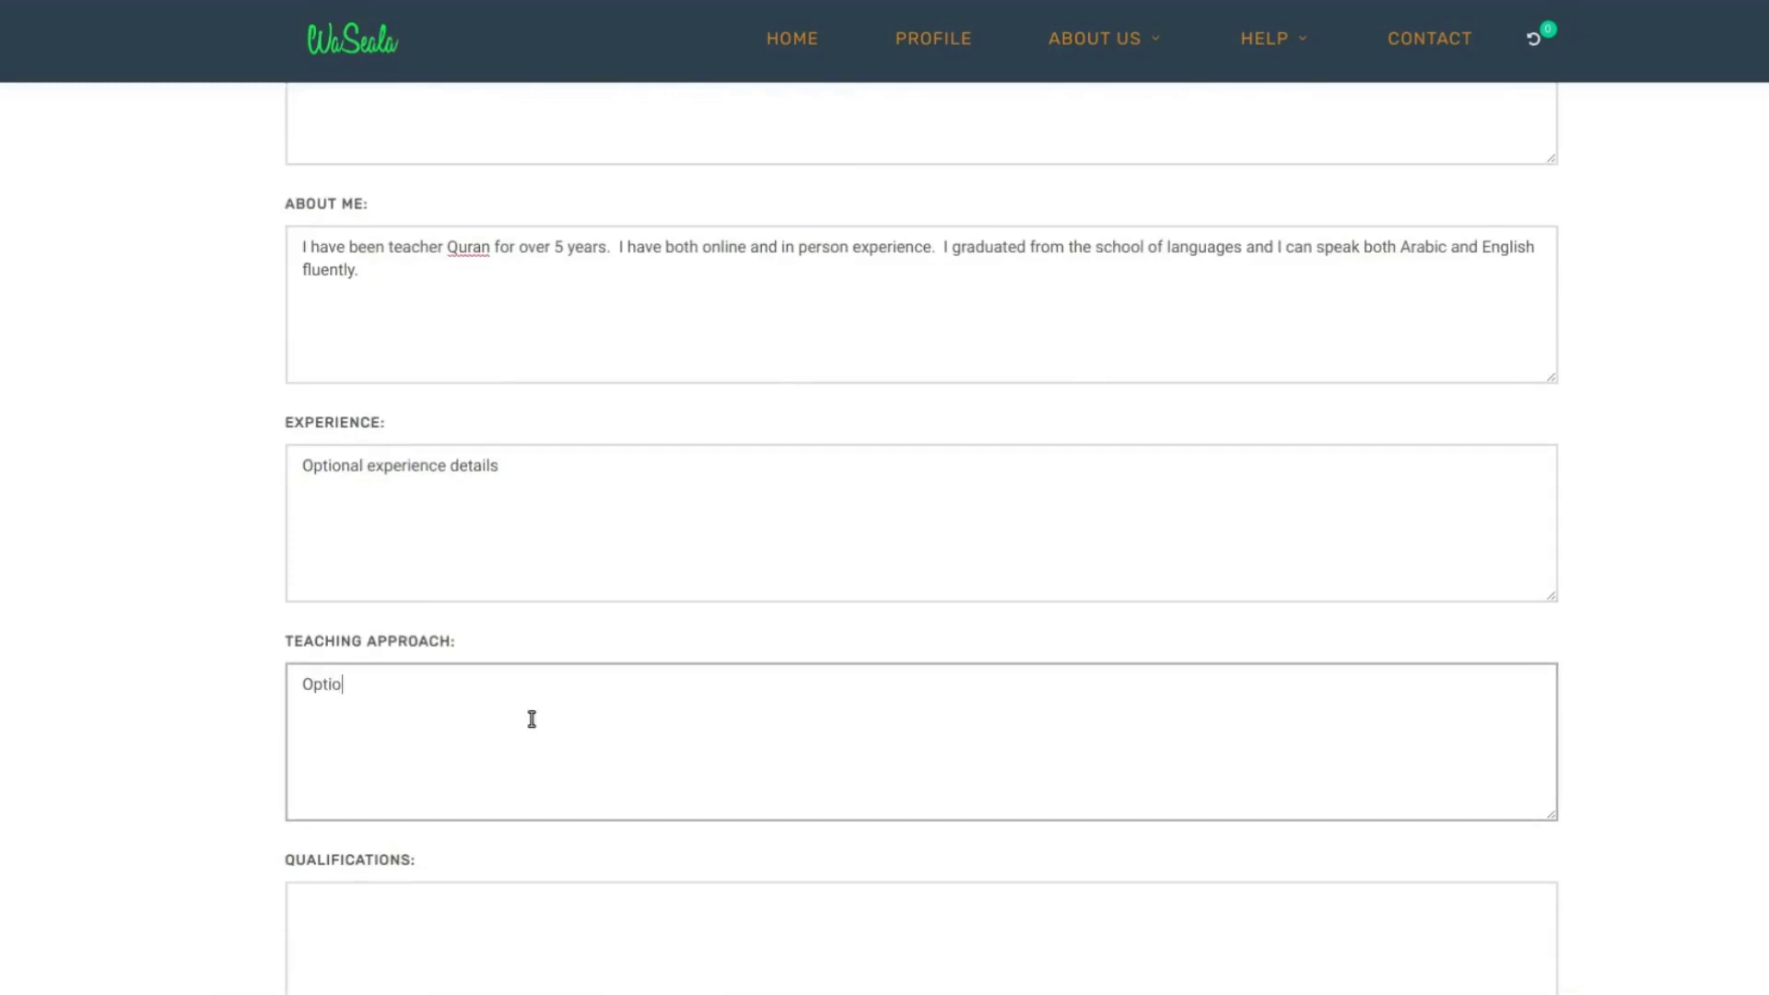
{"action": "type", "text": "nal overview of teaching approch"}
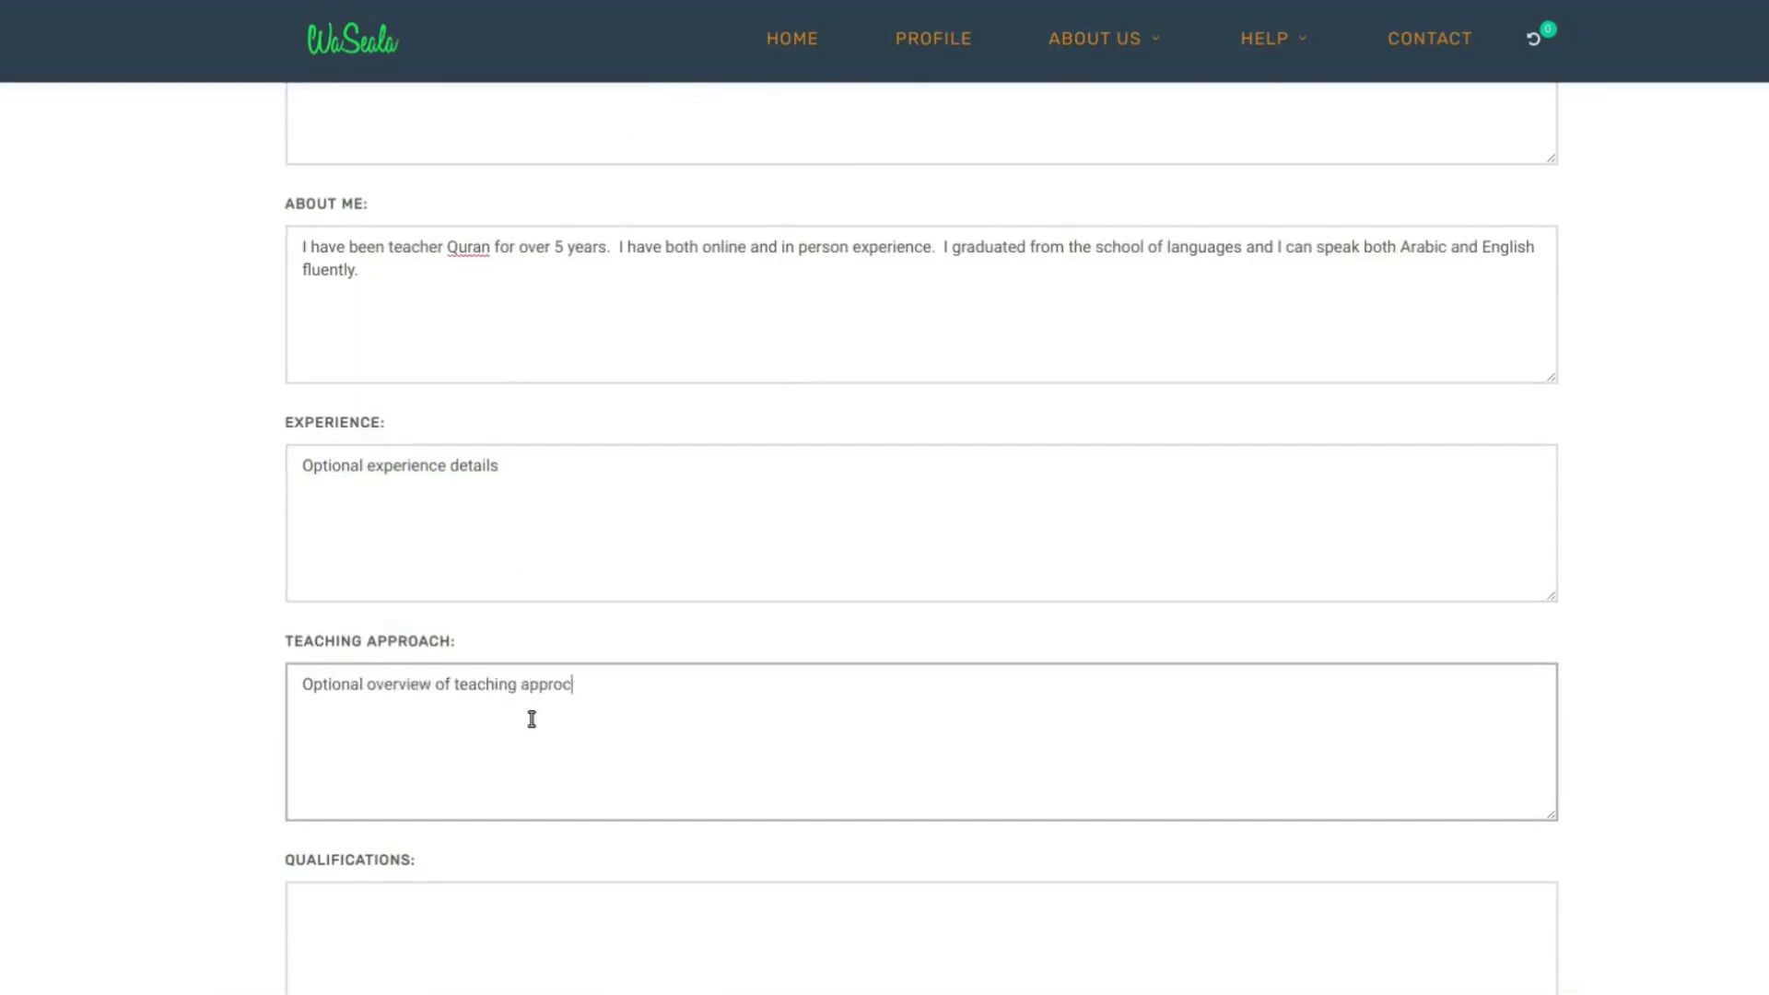
{"action": "key", "text": "BackSpace"}
{"action": "key", "text": "BackSpace"}
{"action": "type", "text": "ach"}
- Enter 'If you have more qualification please specify here' under Qualifications and submit the form
{"action": "scroll", "coordinate": [531, 719], "scroll_direction": "down", "scroll_amount": 3}
{"action": "left_click", "coordinate": [621, 691]}
{"action": "type", "text": "If you have more qualification please specify here"}
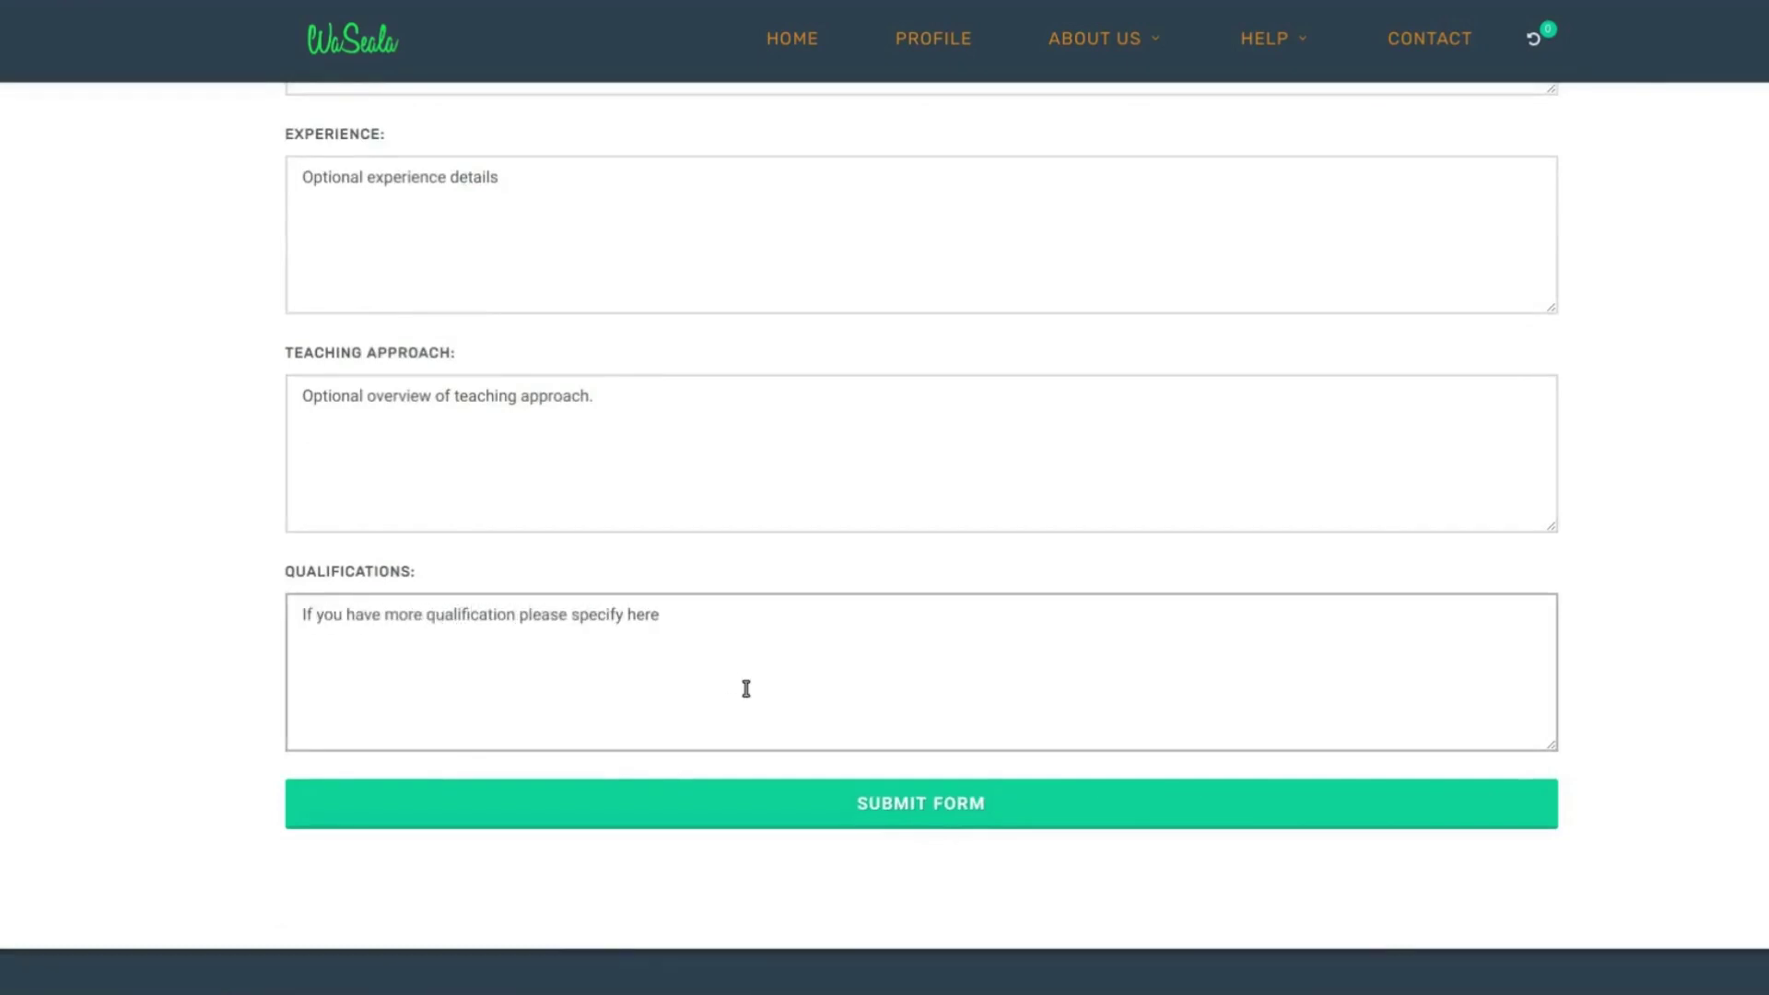
{"action": "left_click", "coordinate": [882, 804]}
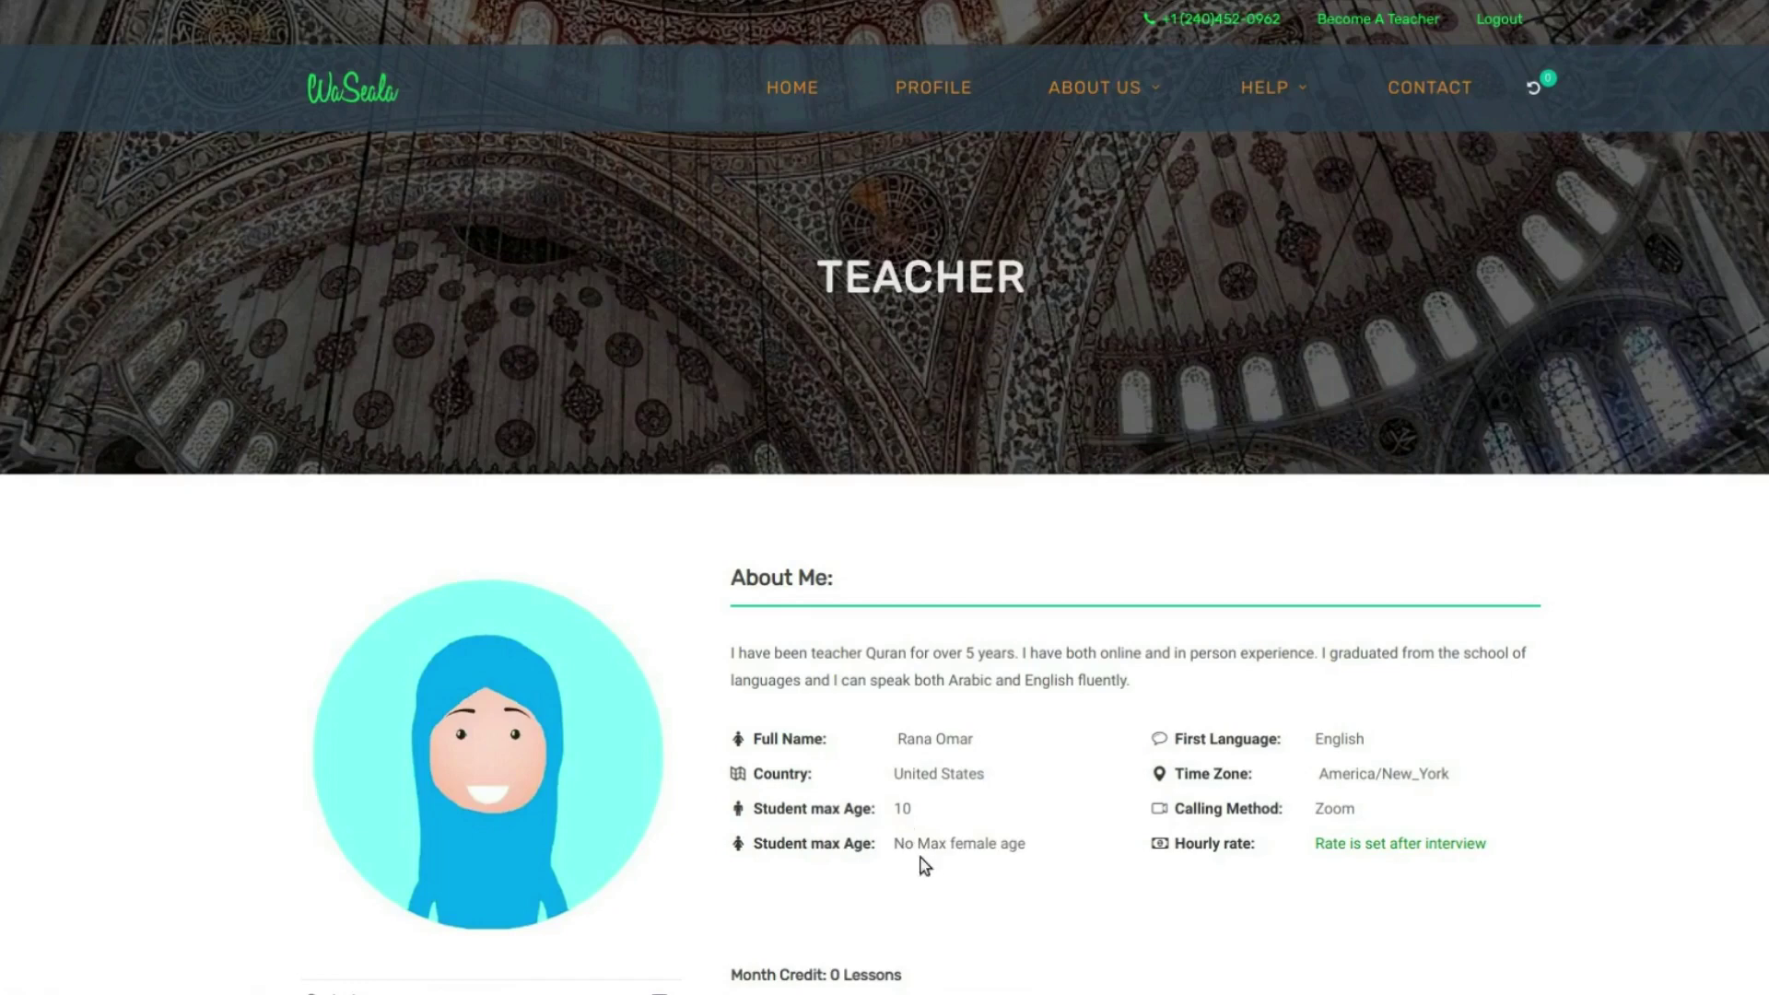
- Scroll through the saved Teacher profile page to review its details
{"action": "scroll", "coordinate": [871, 730], "scroll_direction": "down", "scroll_amount": 2}
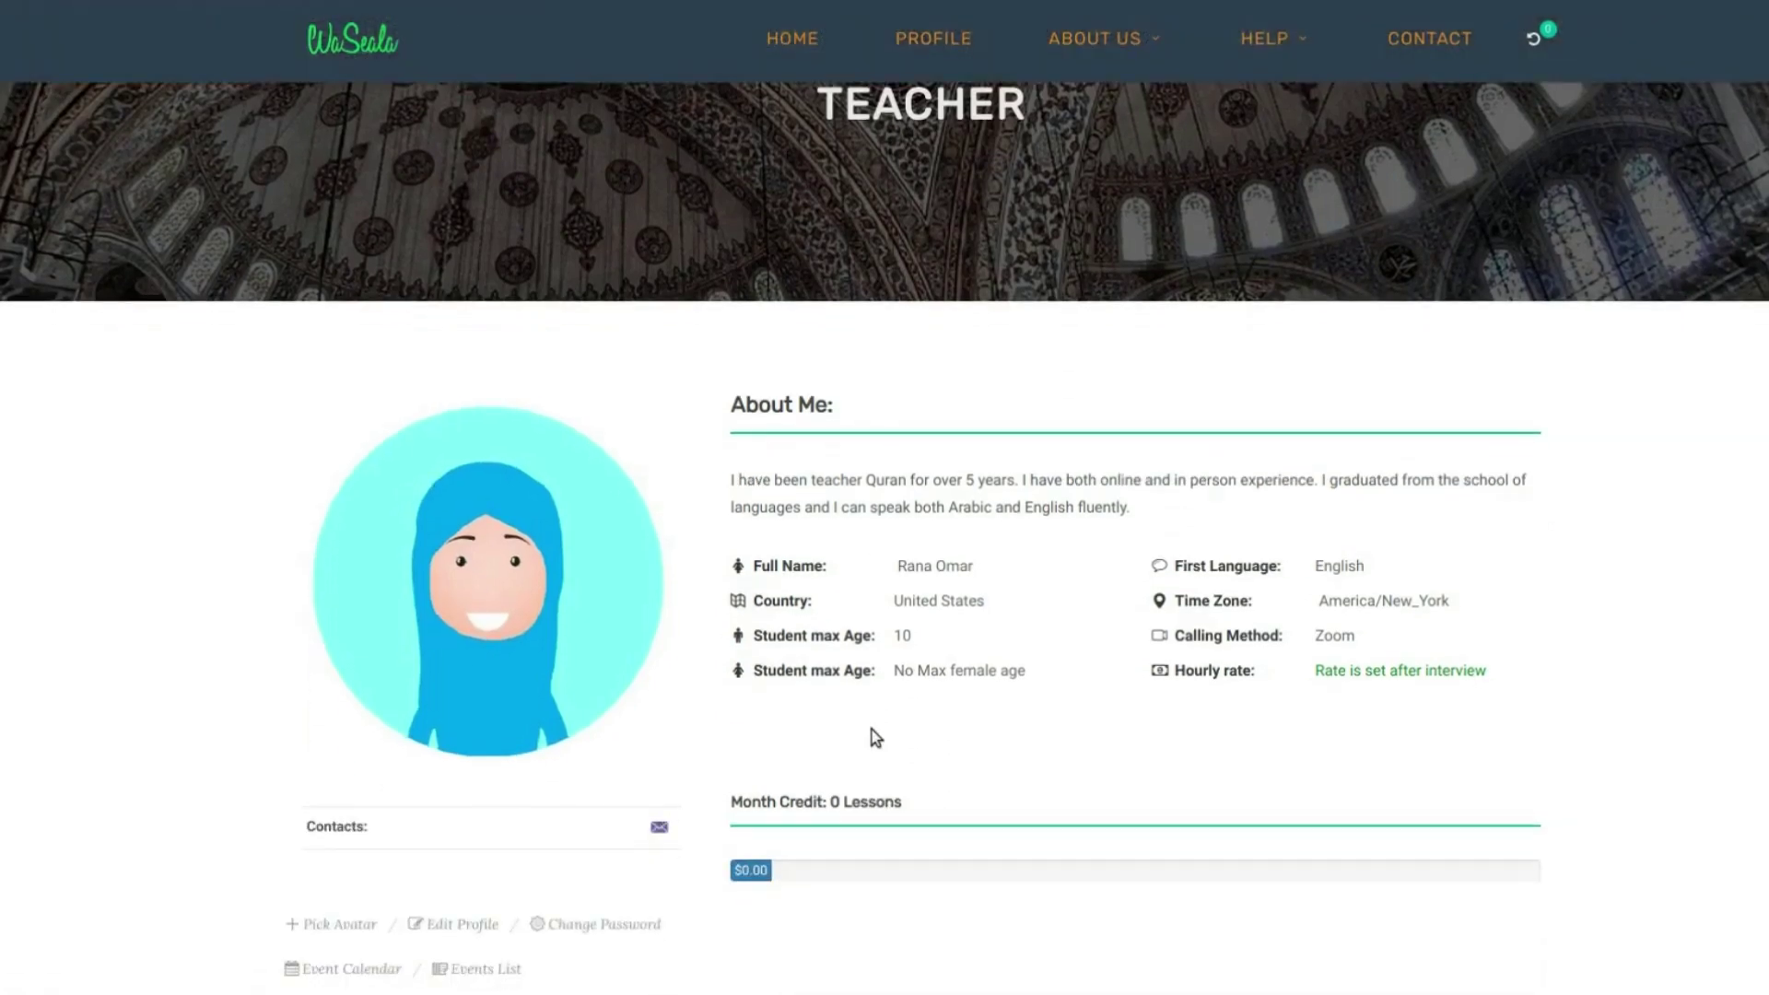
{"action": "scroll", "coordinate": [871, 730], "scroll_direction": "down", "scroll_amount": 1}
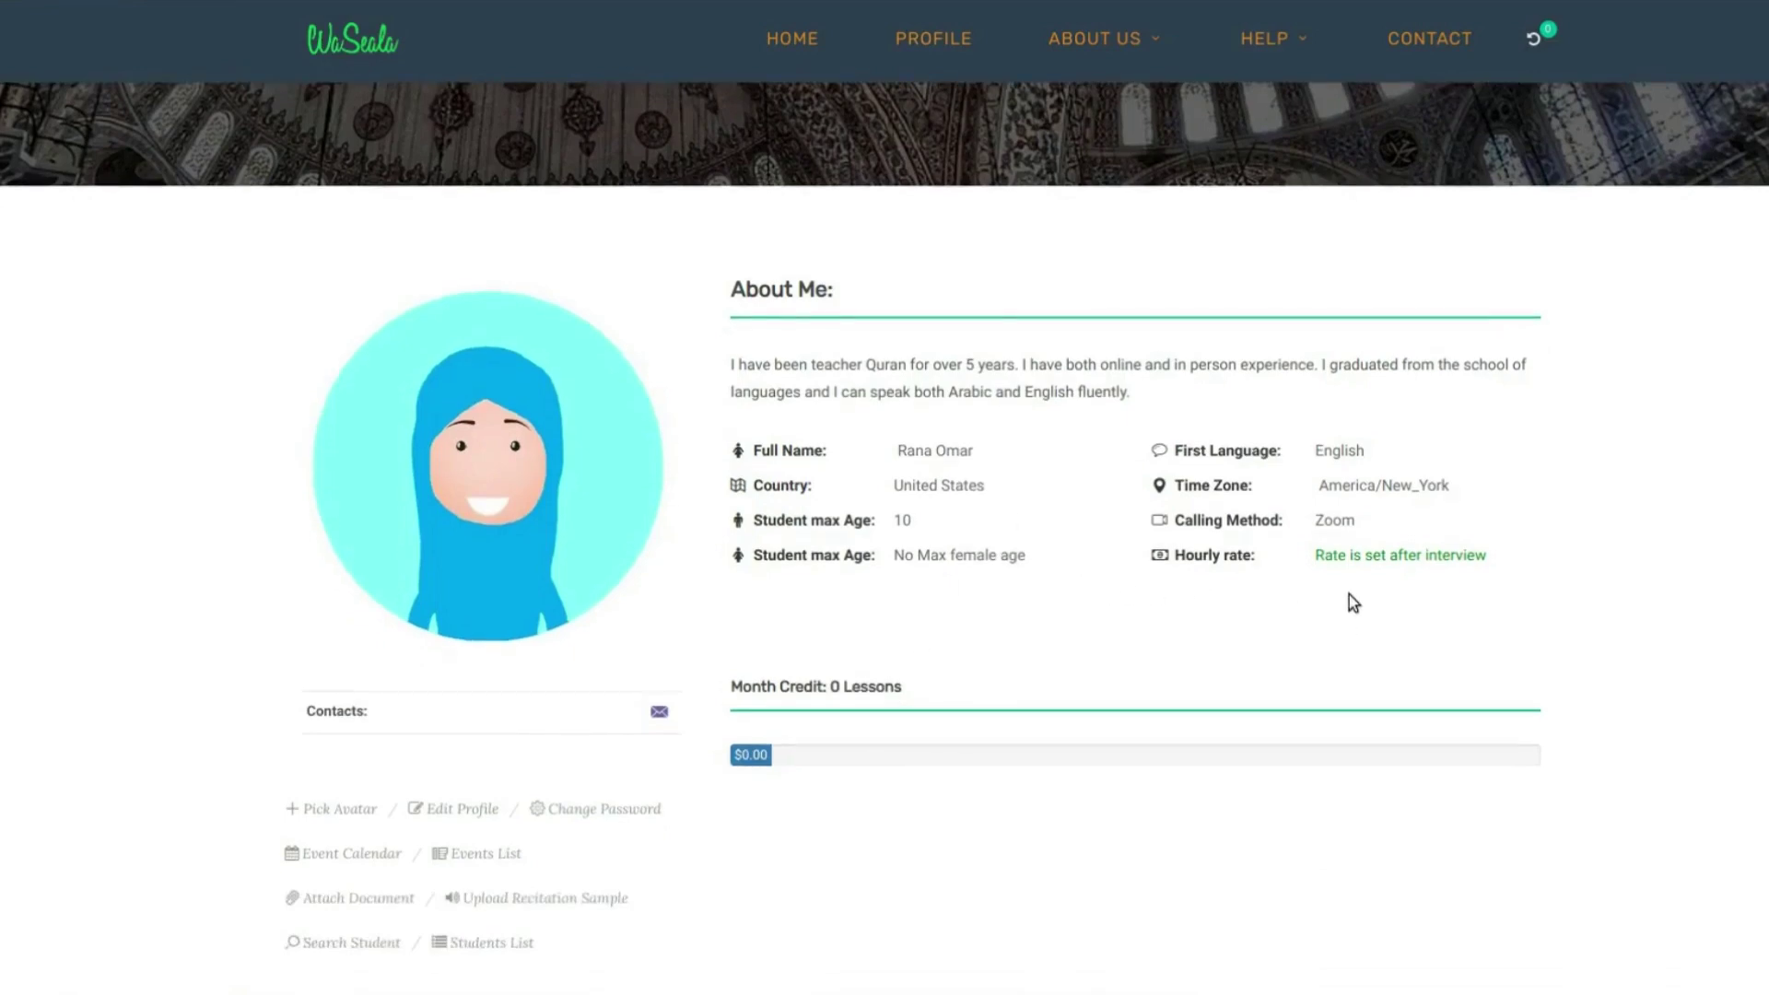
{"action": "left_click", "coordinate": [1378, 554]}
{"action": "scroll", "coordinate": [1012, 550], "scroll_direction": "down", "scroll_amount": 3}
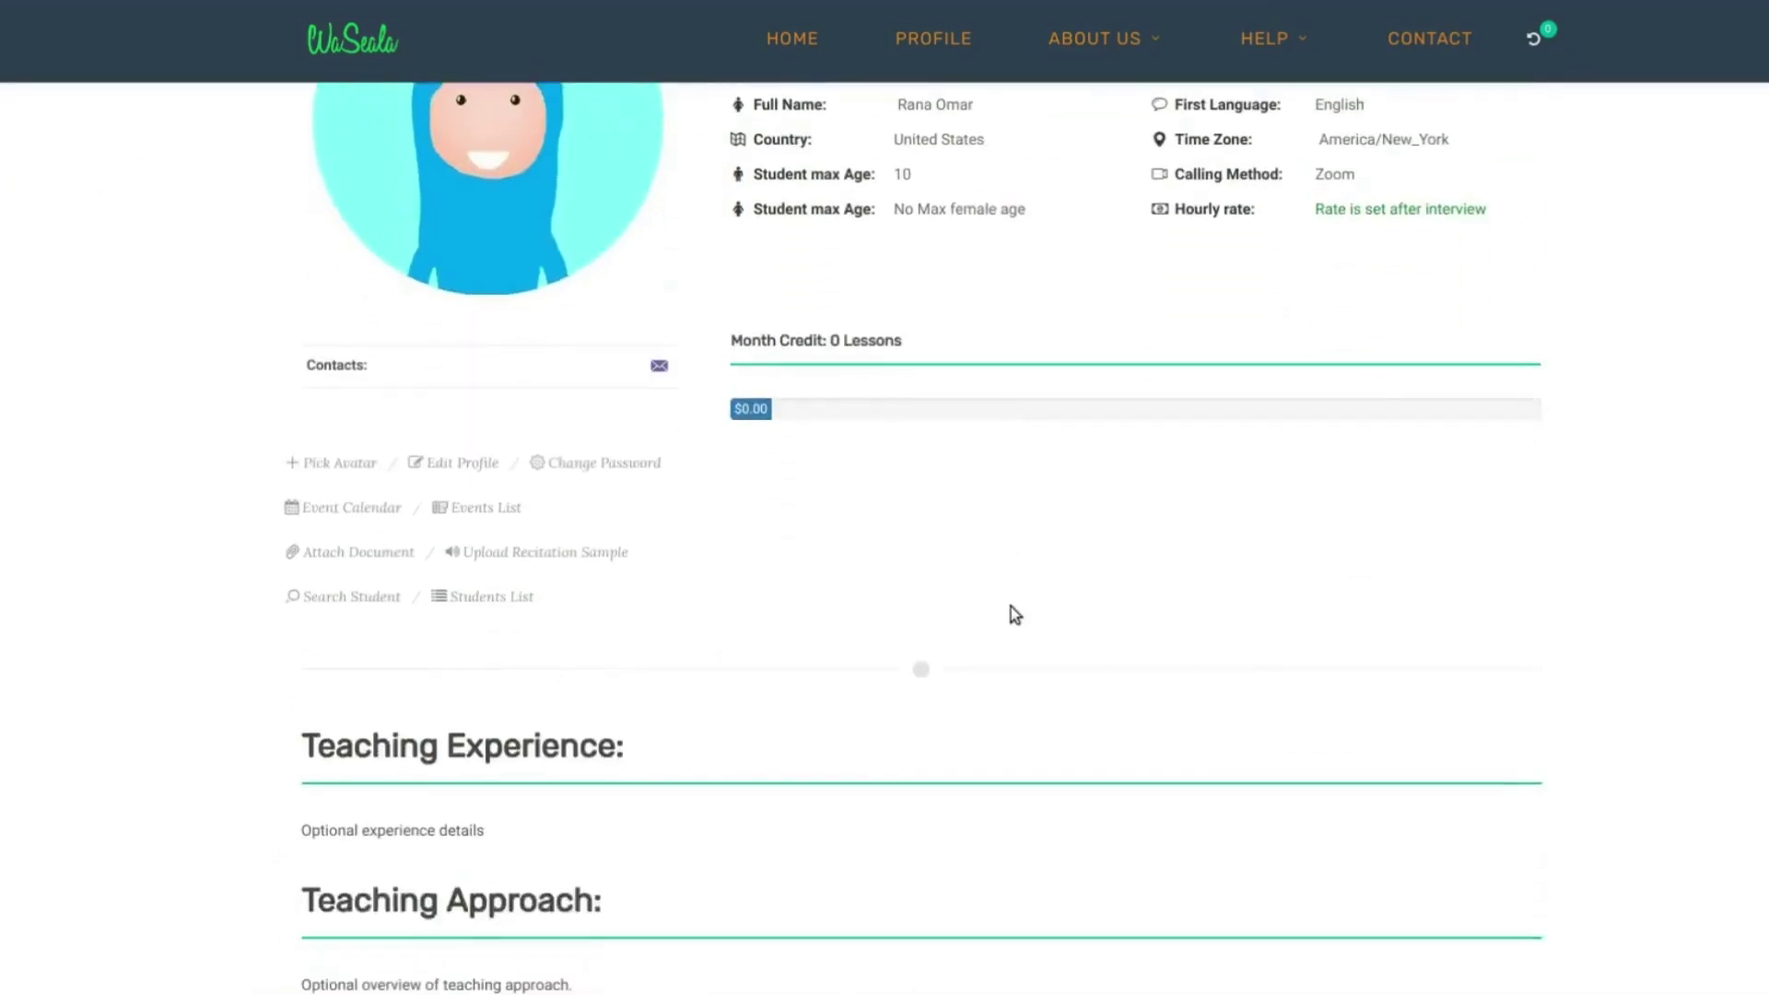
{"action": "scroll", "coordinate": [1019, 616], "scroll_direction": "down", "scroll_amount": 4}
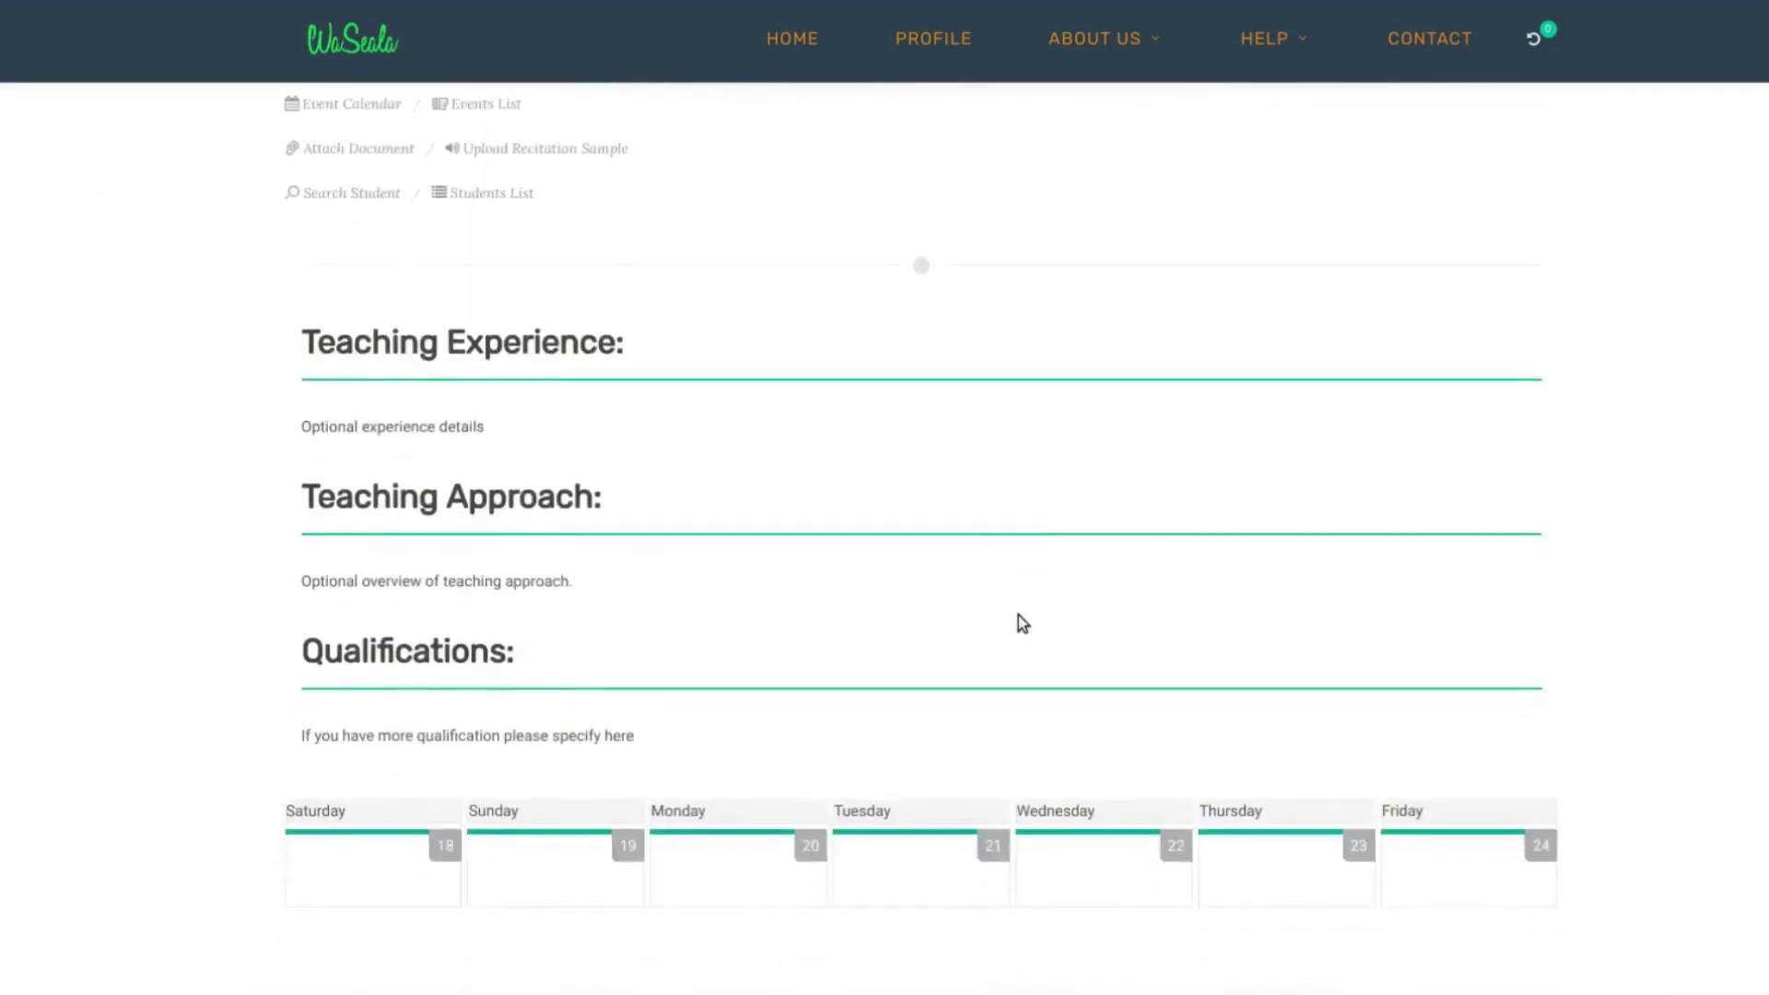
{"action": "scroll", "coordinate": [1019, 616], "scroll_direction": "down", "scroll_amount": 1}
{"action": "scroll", "coordinate": [1020, 616], "scroll_direction": "up", "scroll_amount": 5}
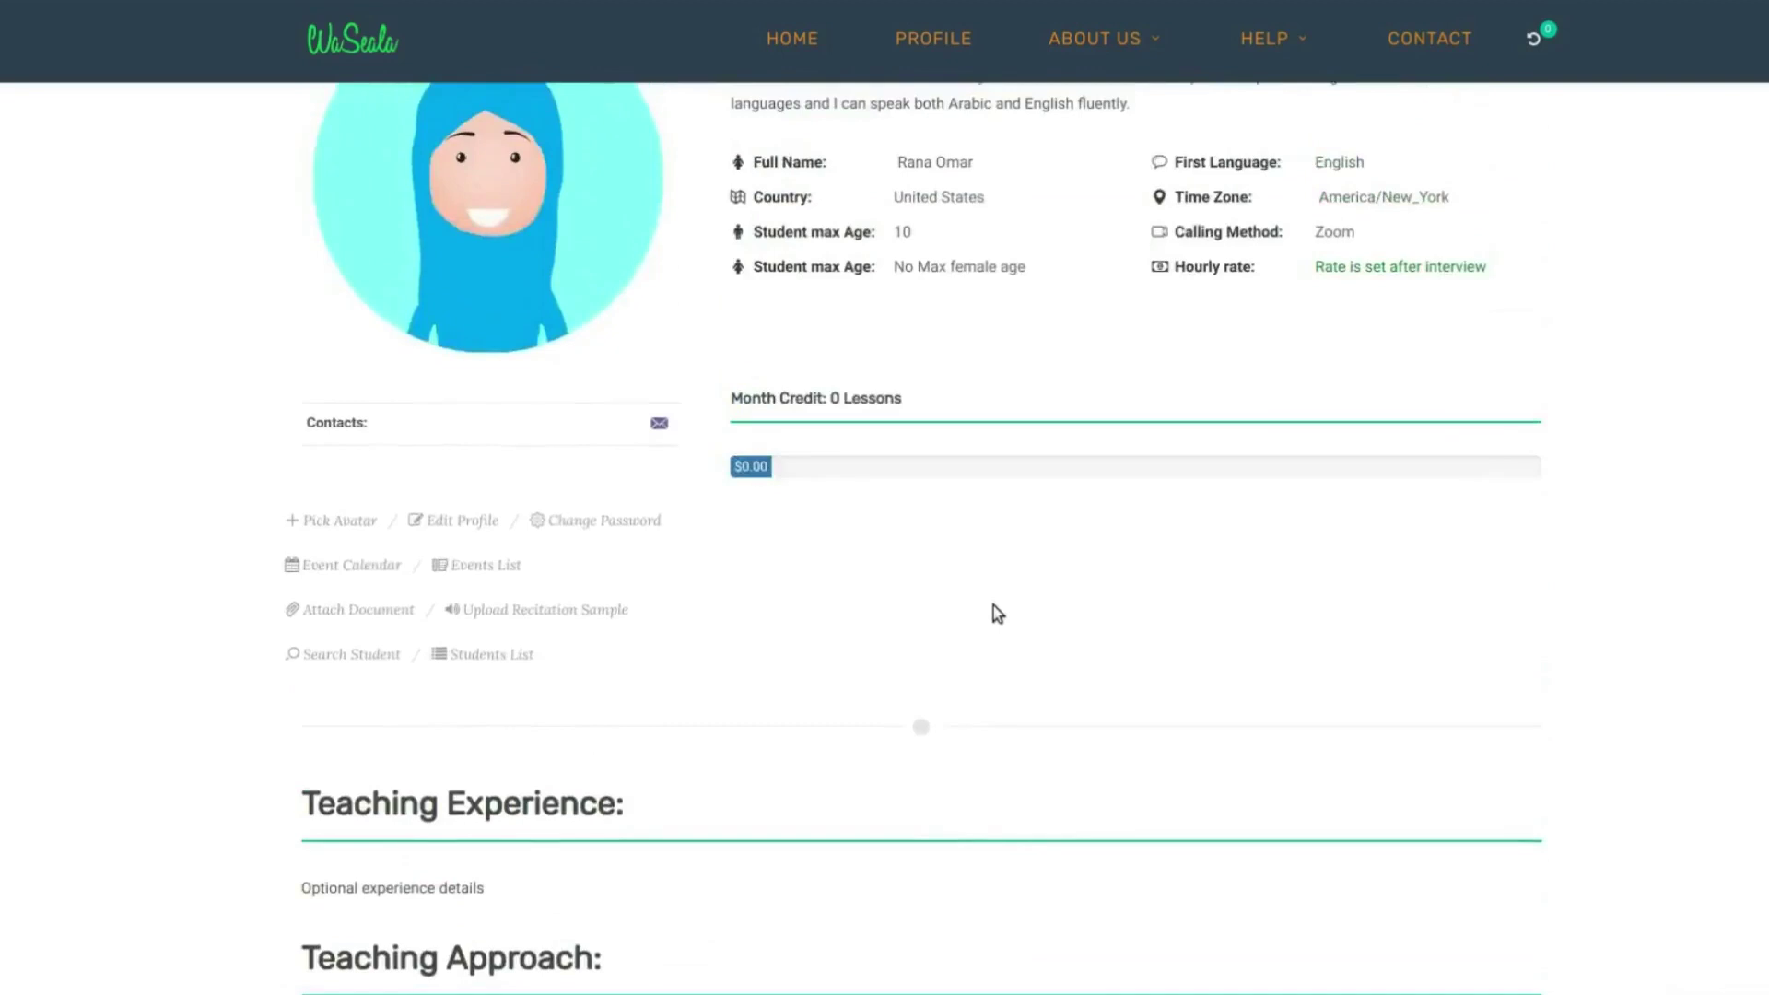
{"action": "scroll", "coordinate": [994, 606], "scroll_direction": "up", "scroll_amount": 3}
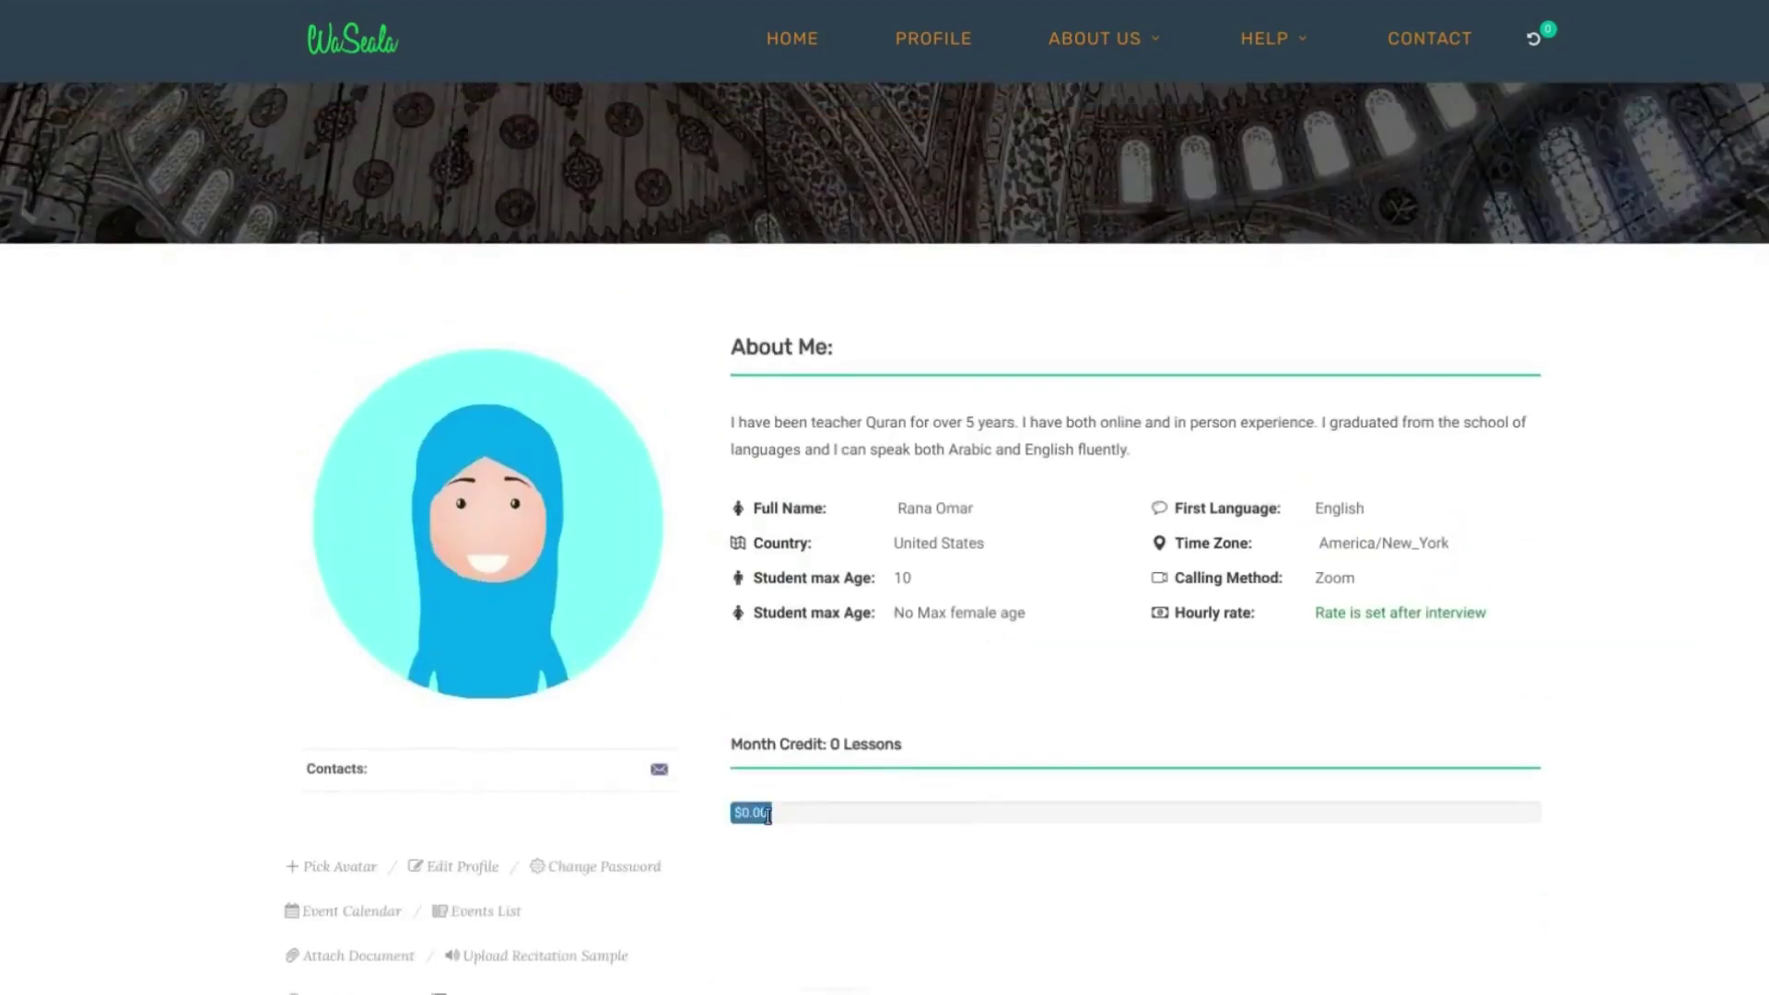
- Go to the Students List page showing the teacher's (empty) student table
{"action": "left_click", "coordinate": [763, 813]}
{"action": "left_click", "coordinate": [838, 752]}
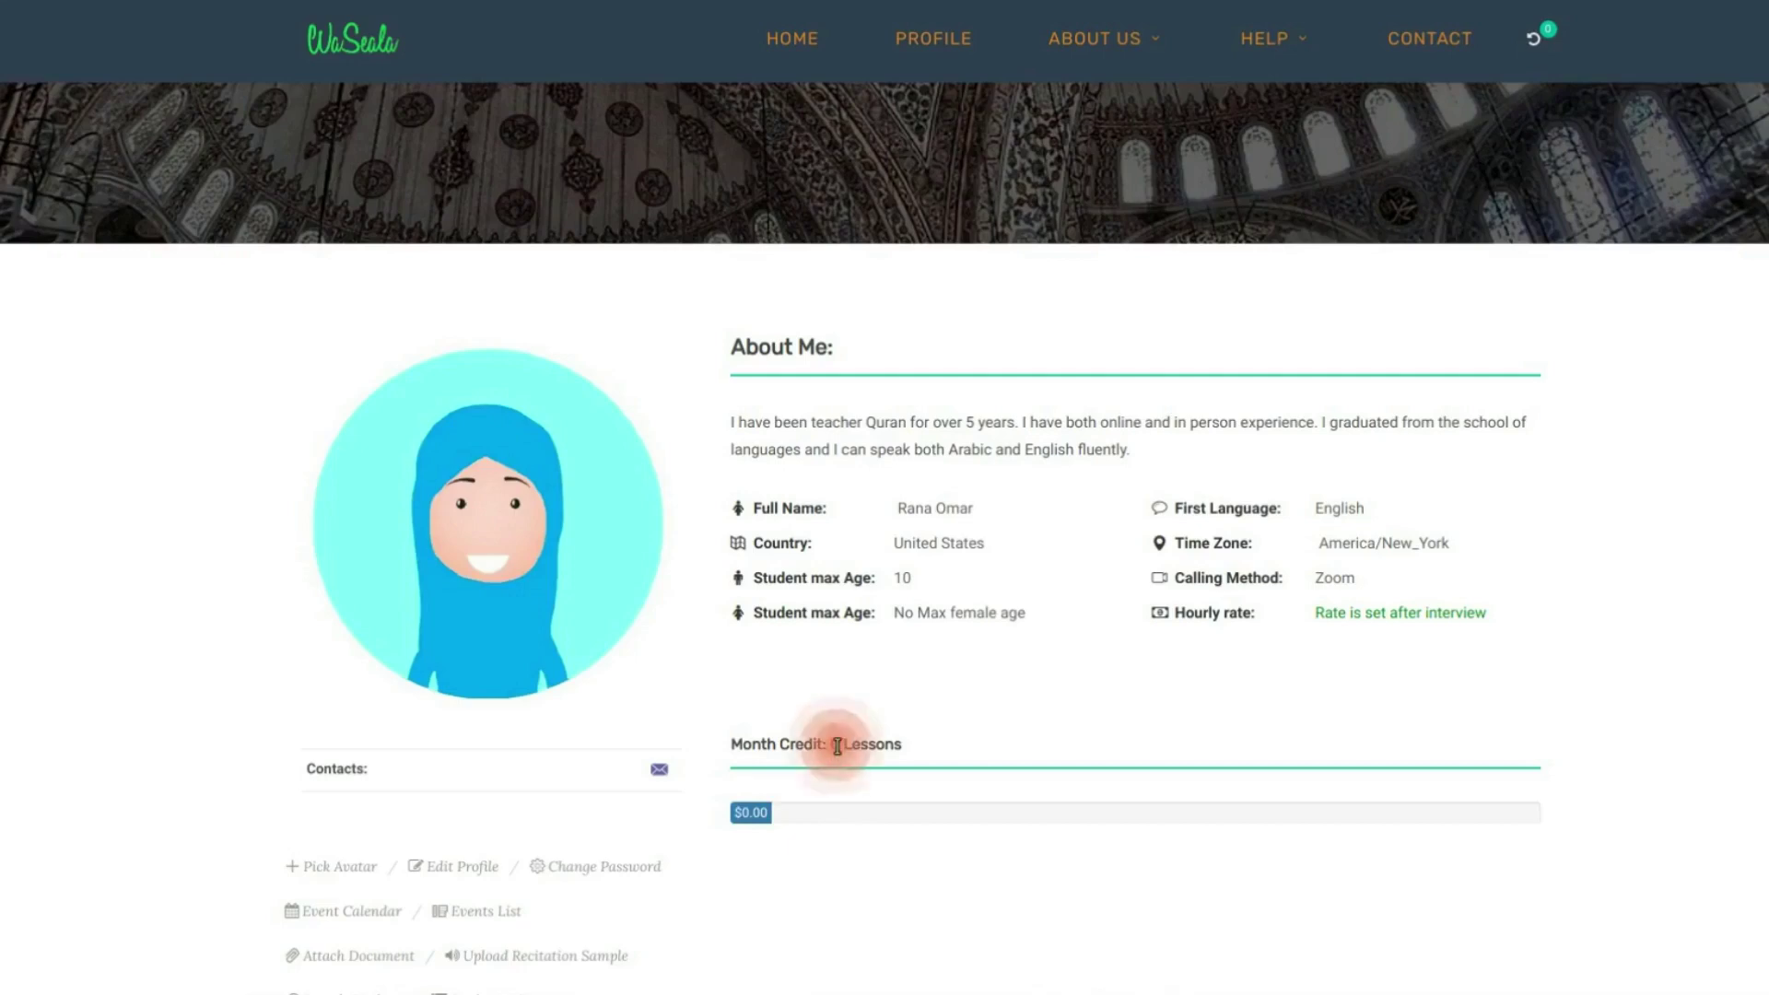
{"action": "scroll", "coordinate": [835, 748], "scroll_direction": "down", "scroll_amount": 2}
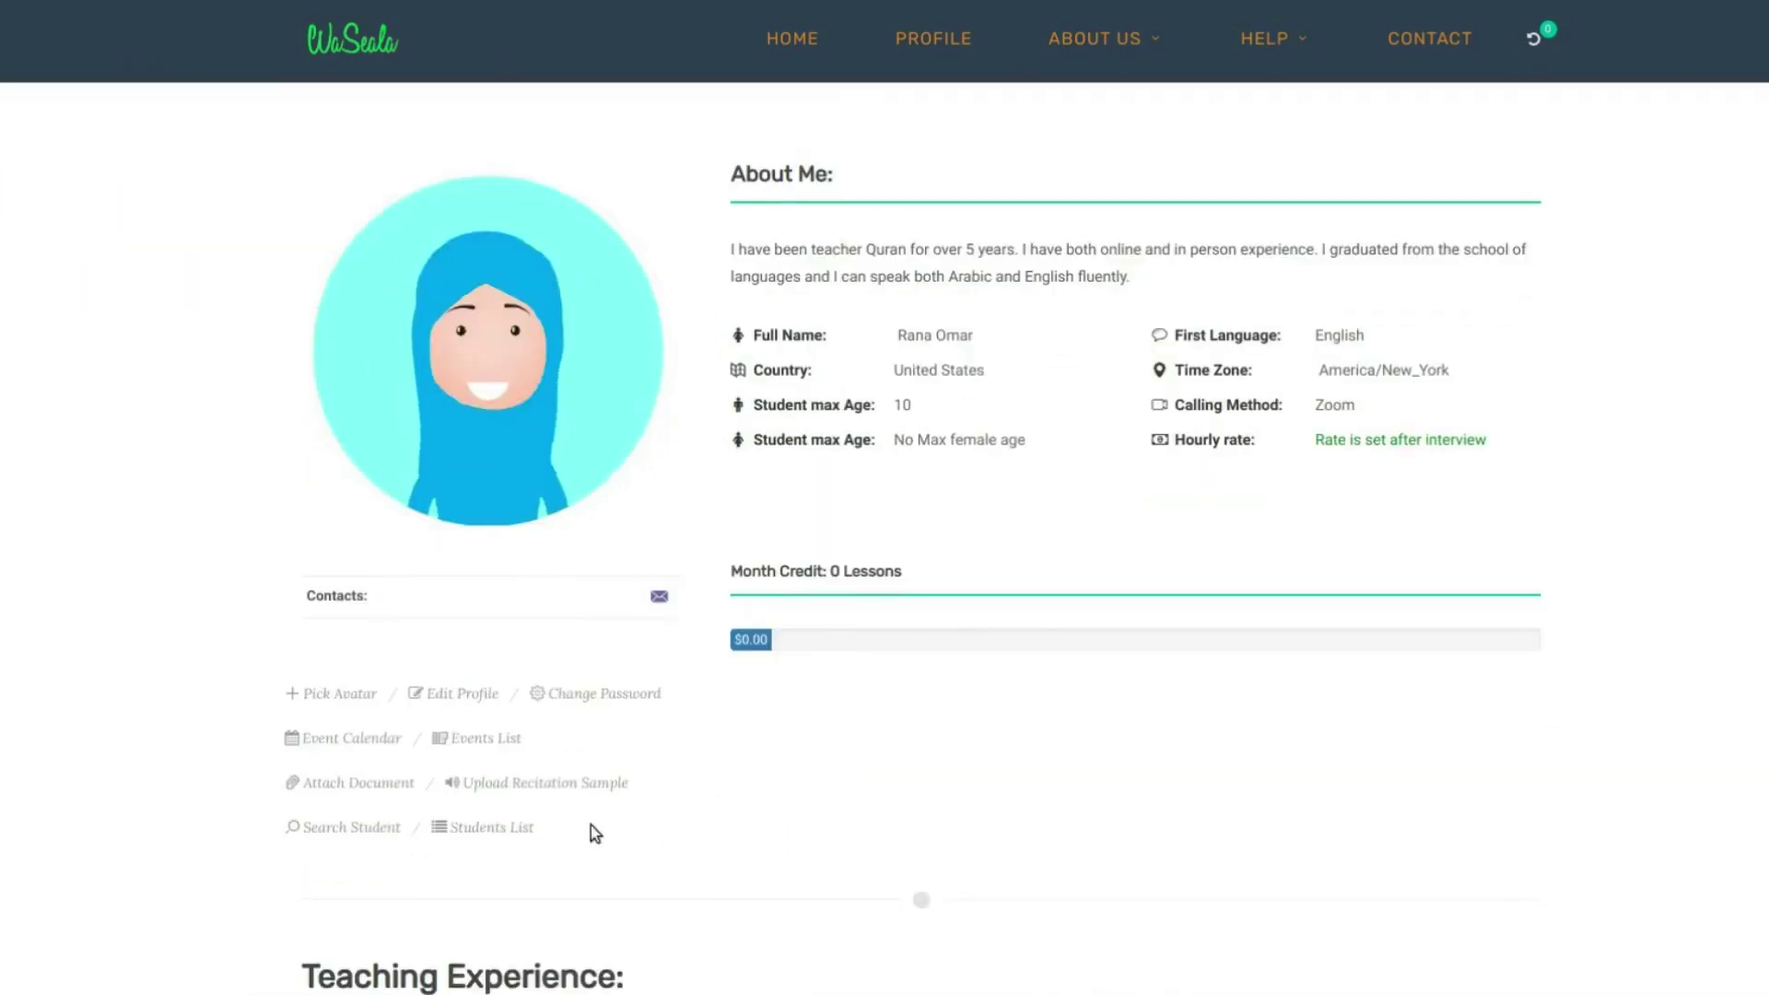
{"action": "left_click", "coordinate": [499, 829]}
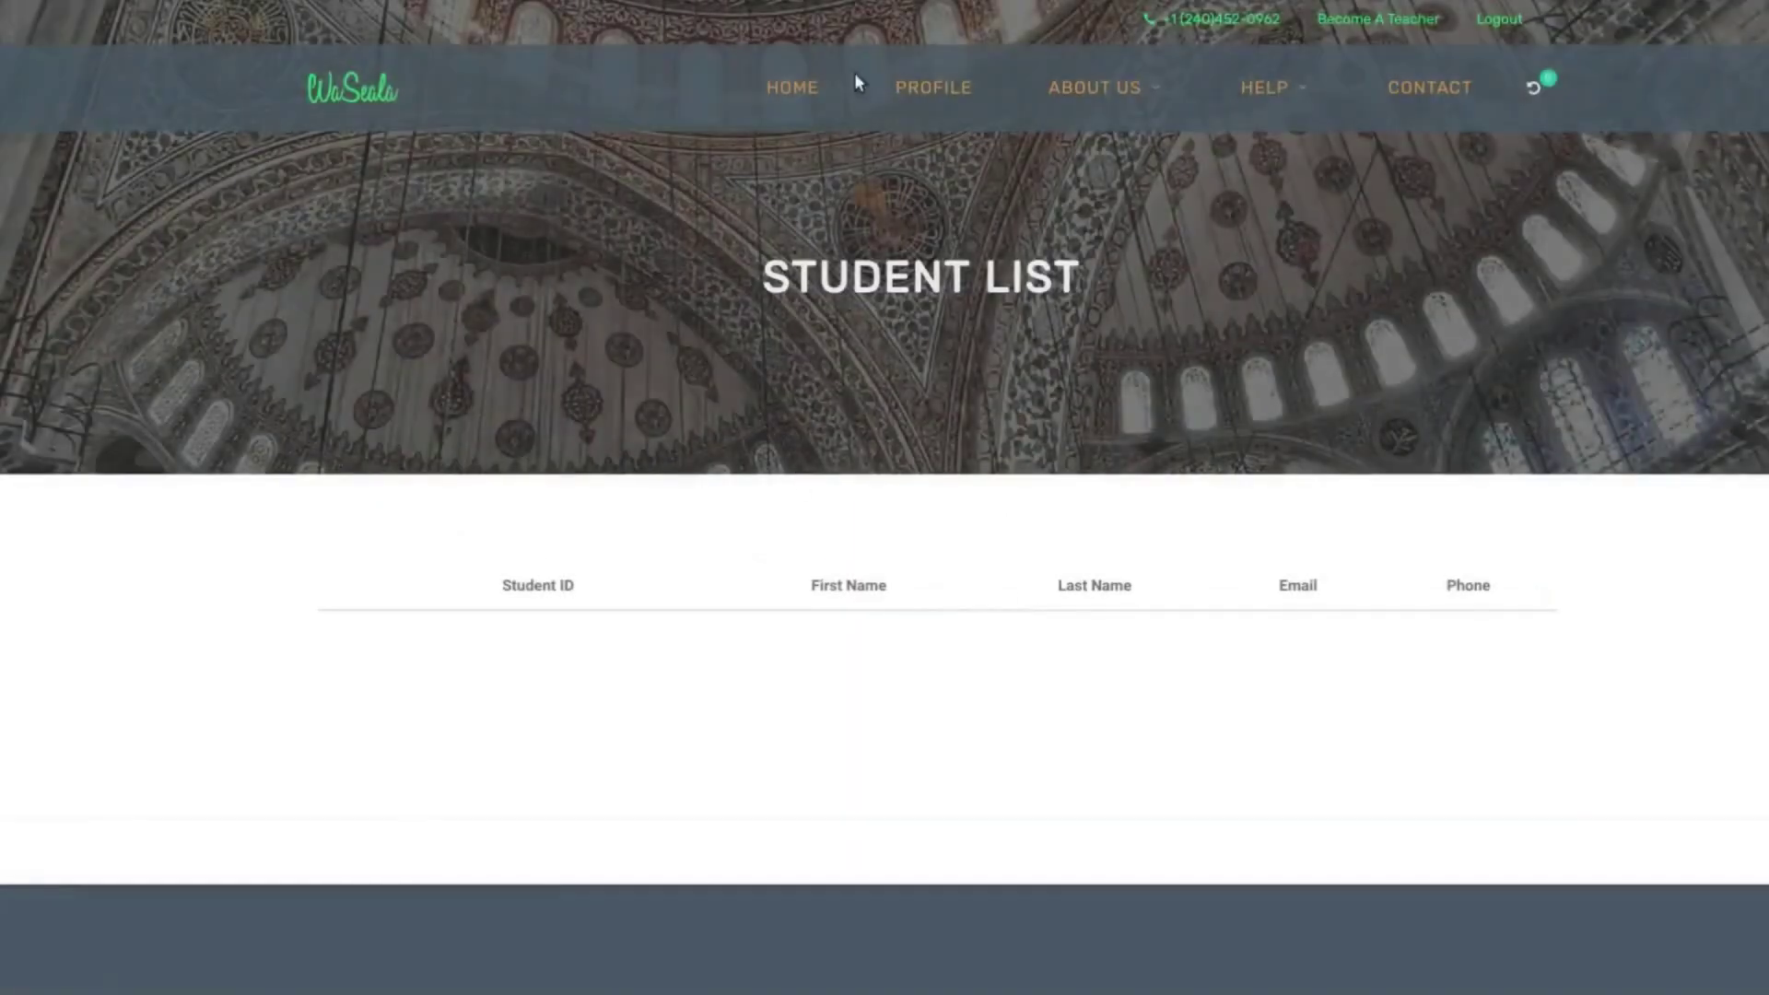
- Confirm the teacher profile's student list is empty, then list all students in Student Search
{"action": "left_click", "coordinate": [908, 86]}
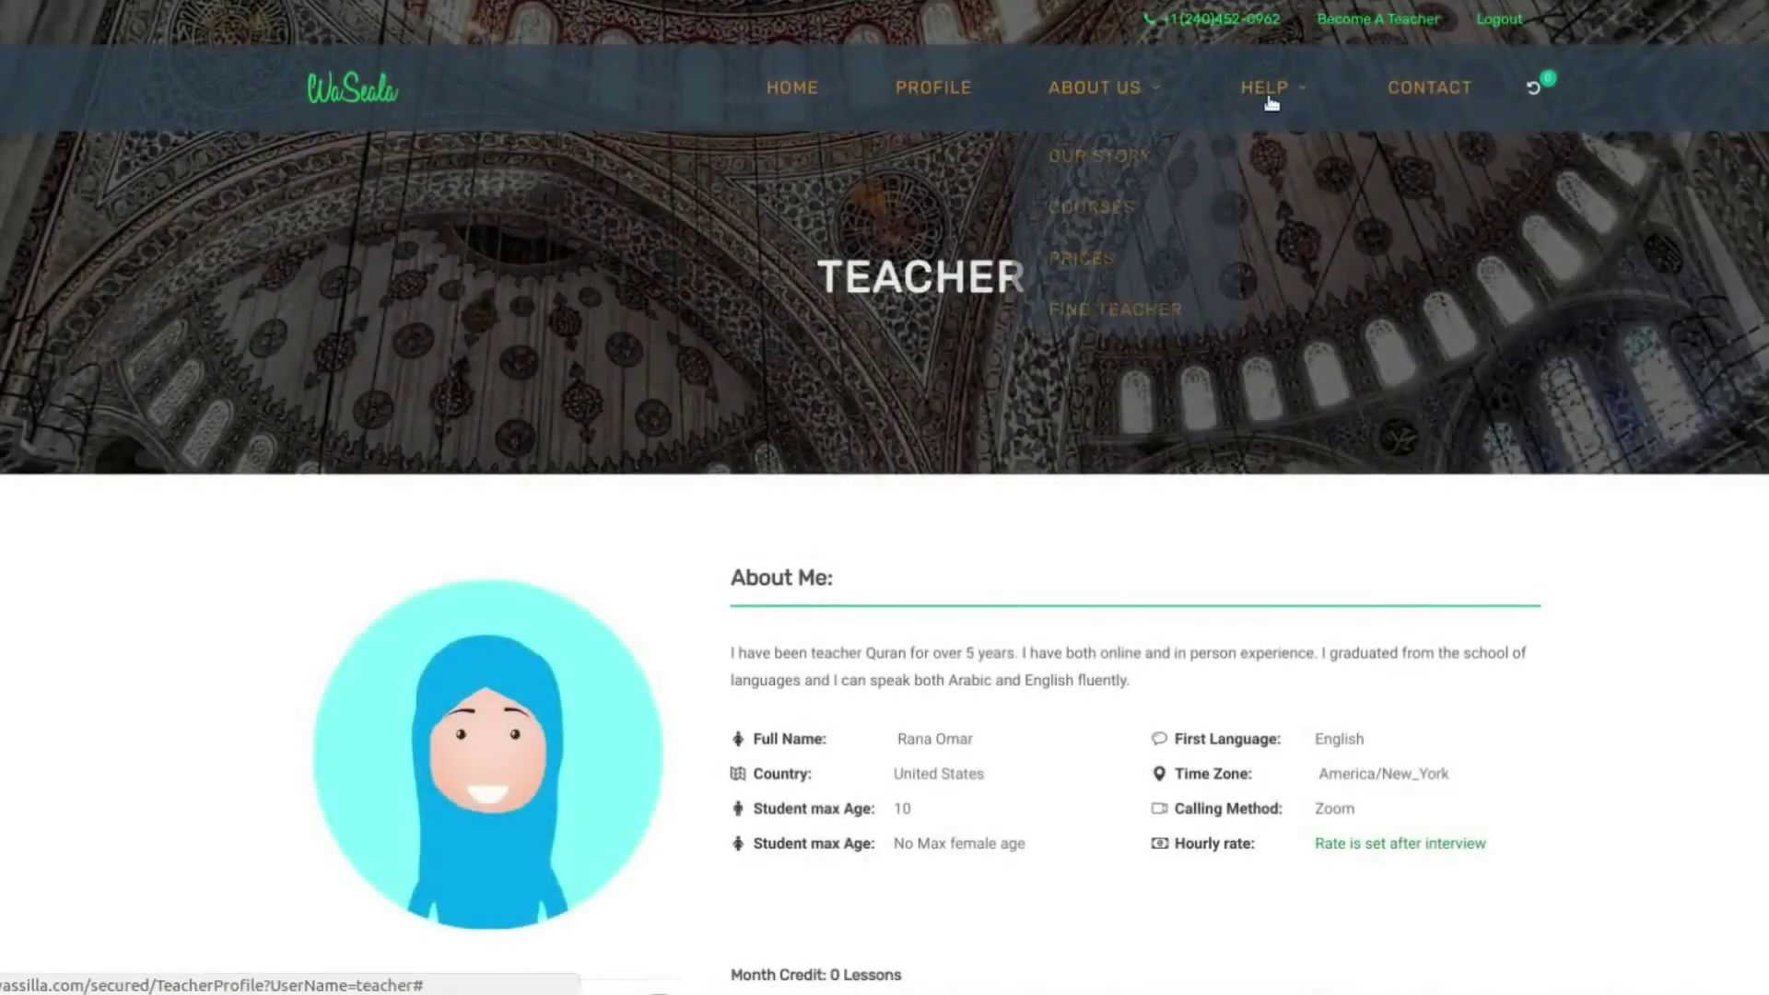
{"action": "scroll", "coordinate": [913, 649], "scroll_direction": "down", "scroll_amount": 5}
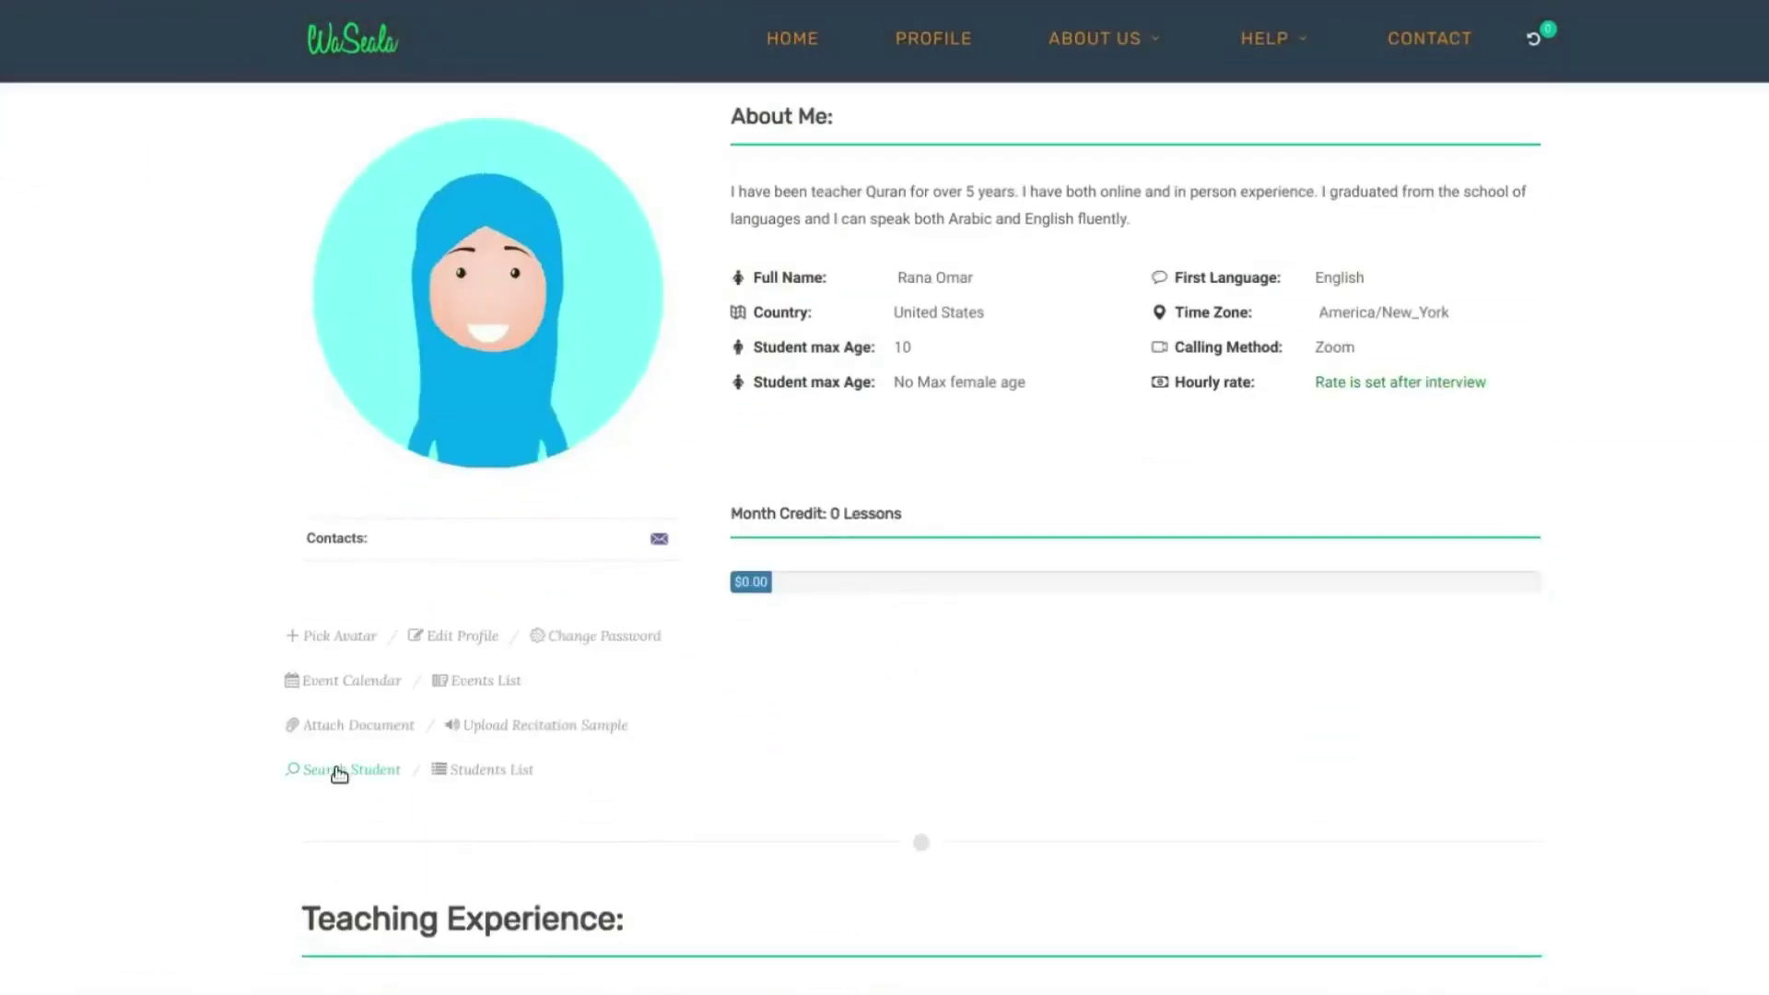
{"action": "left_click", "coordinate": [339, 772]}
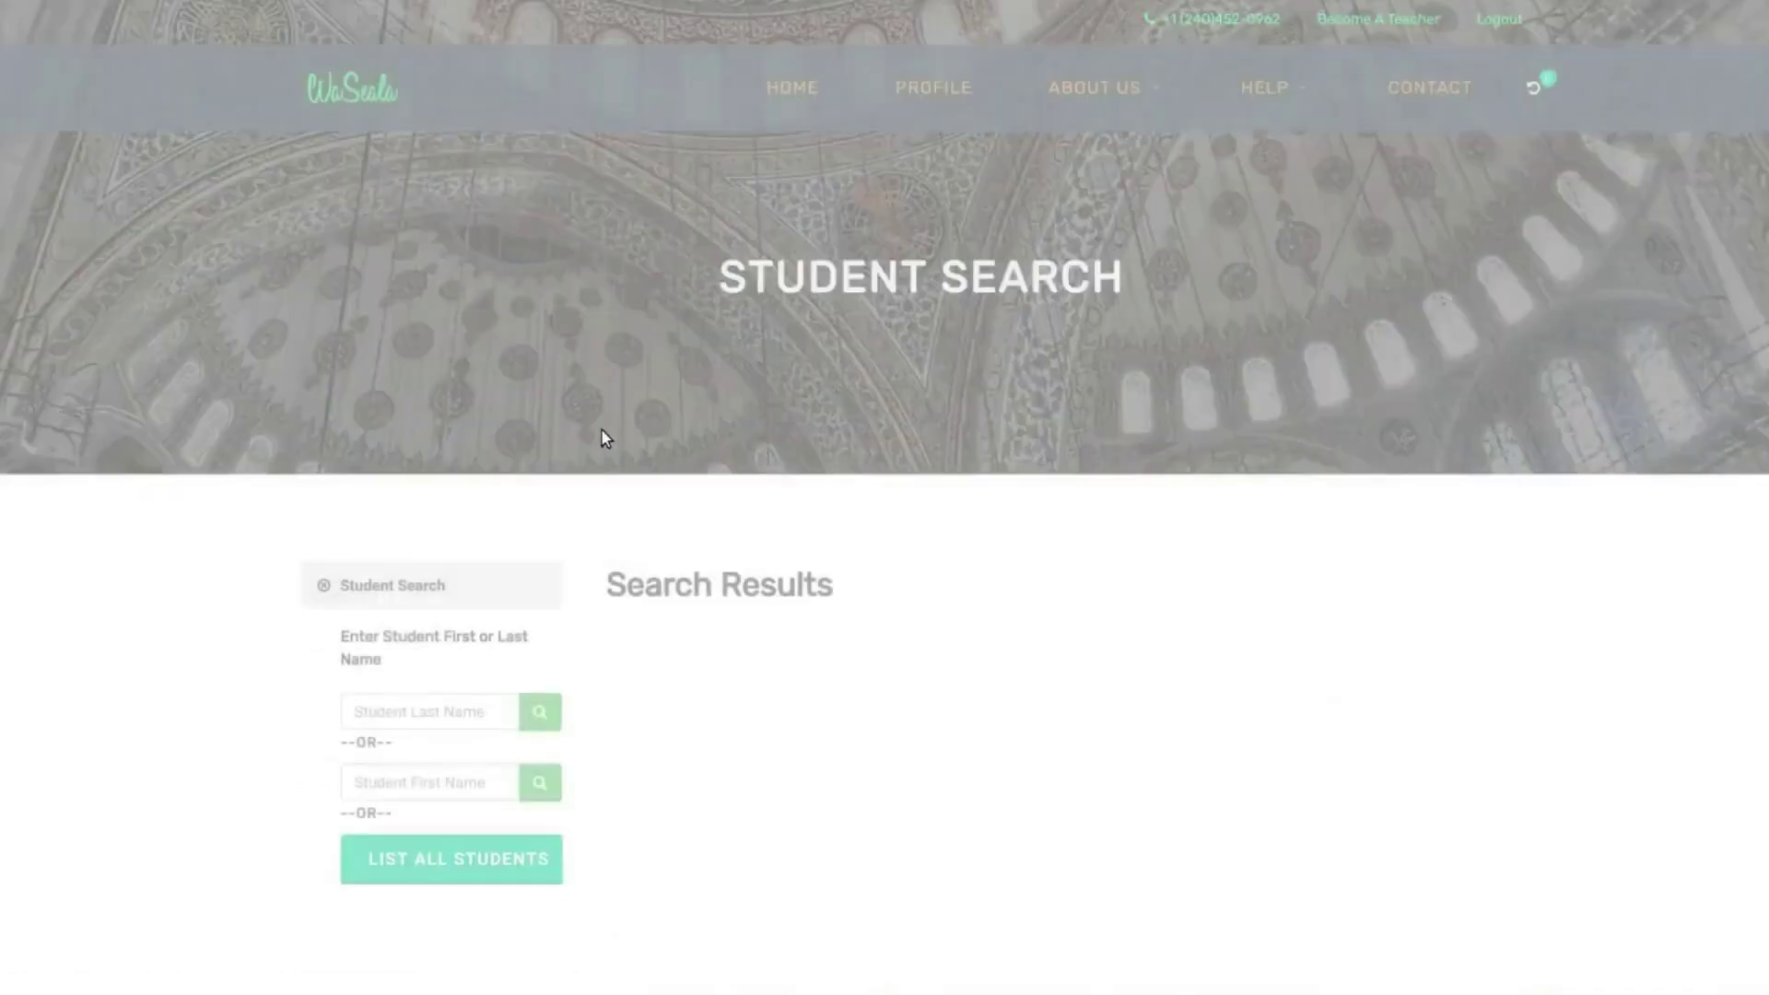
{"action": "left_click", "coordinate": [486, 857]}
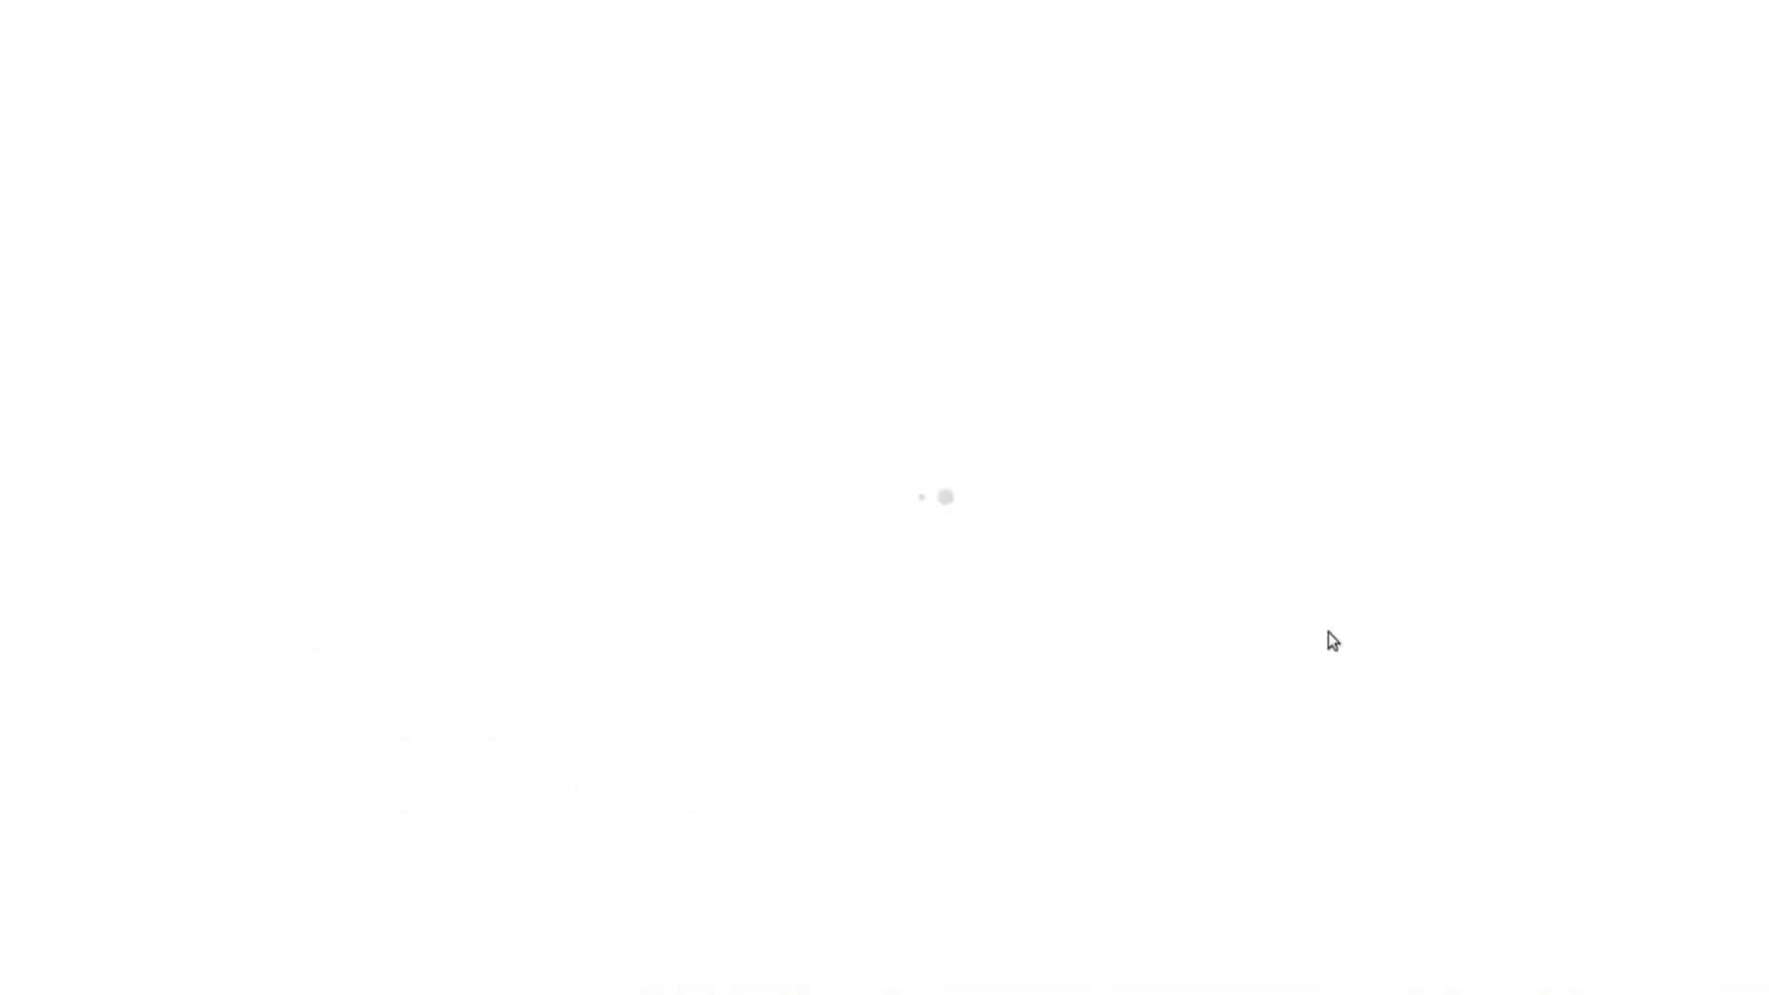
- Review the full student results, then return to the home page and log out
{"action": "scroll", "coordinate": [1333, 642], "scroll_direction": "down", "scroll_amount": 20}
{"action": "scroll", "coordinate": [1332, 642], "scroll_direction": "up", "scroll_amount": 20}
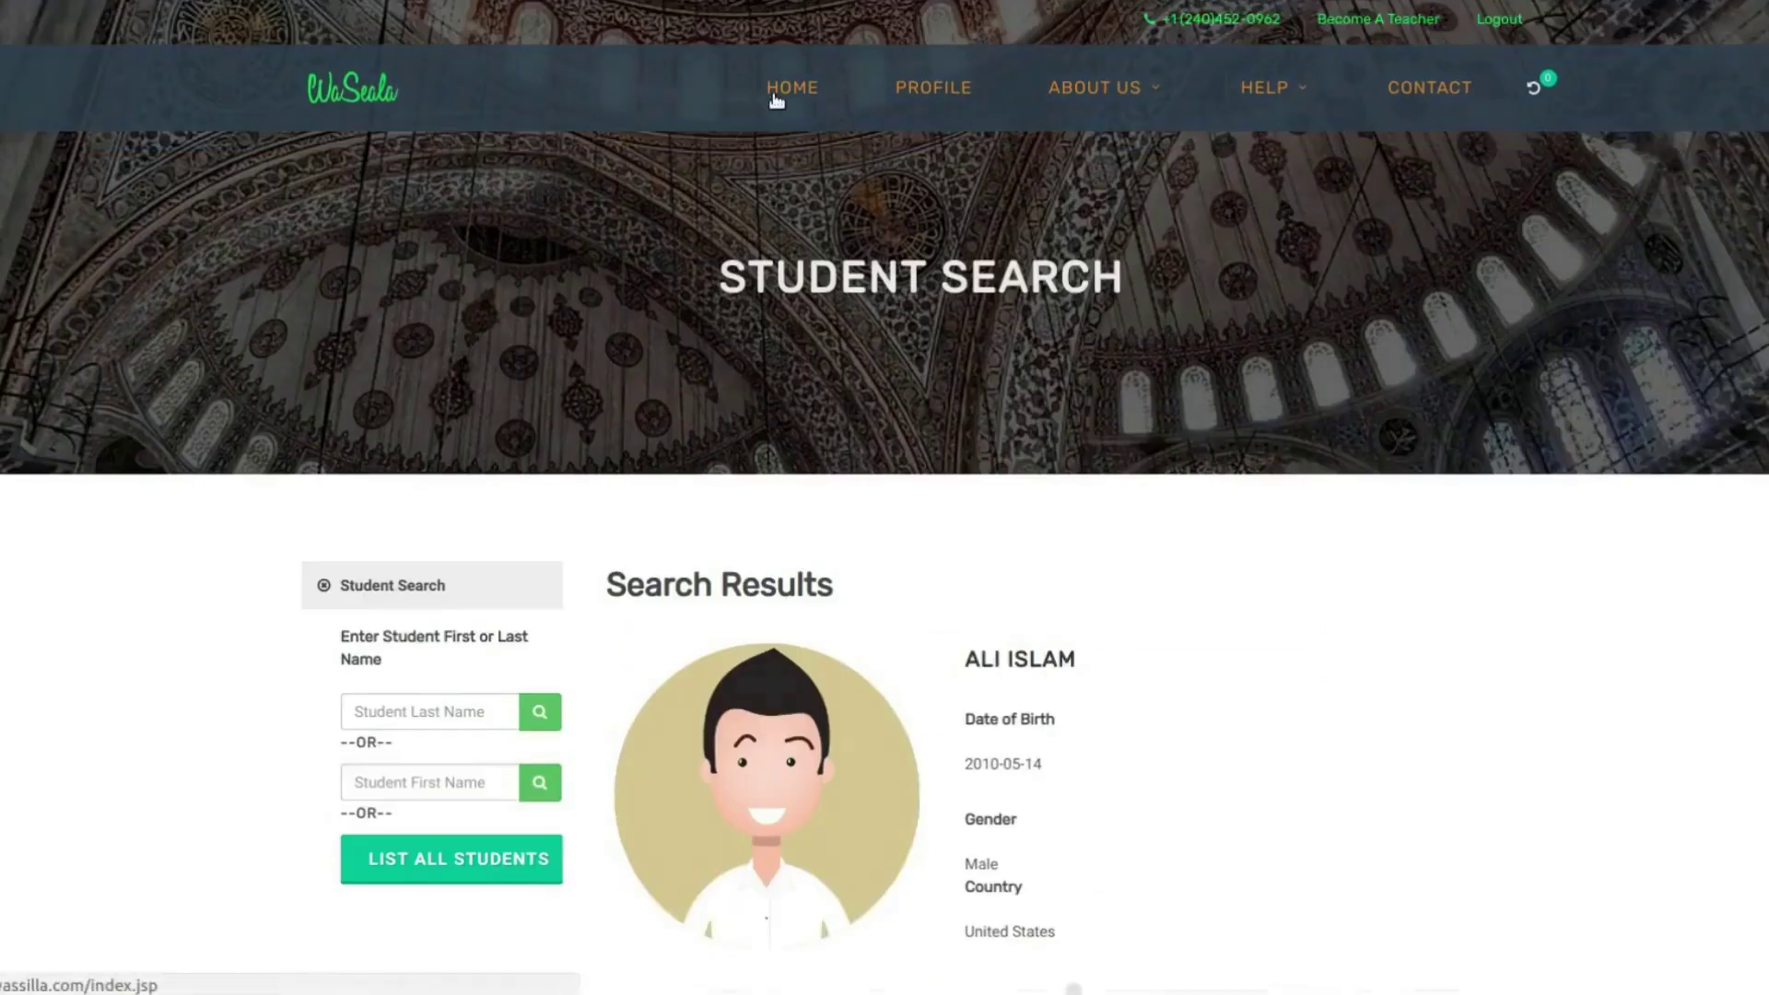
{"action": "left_click", "coordinate": [777, 96]}
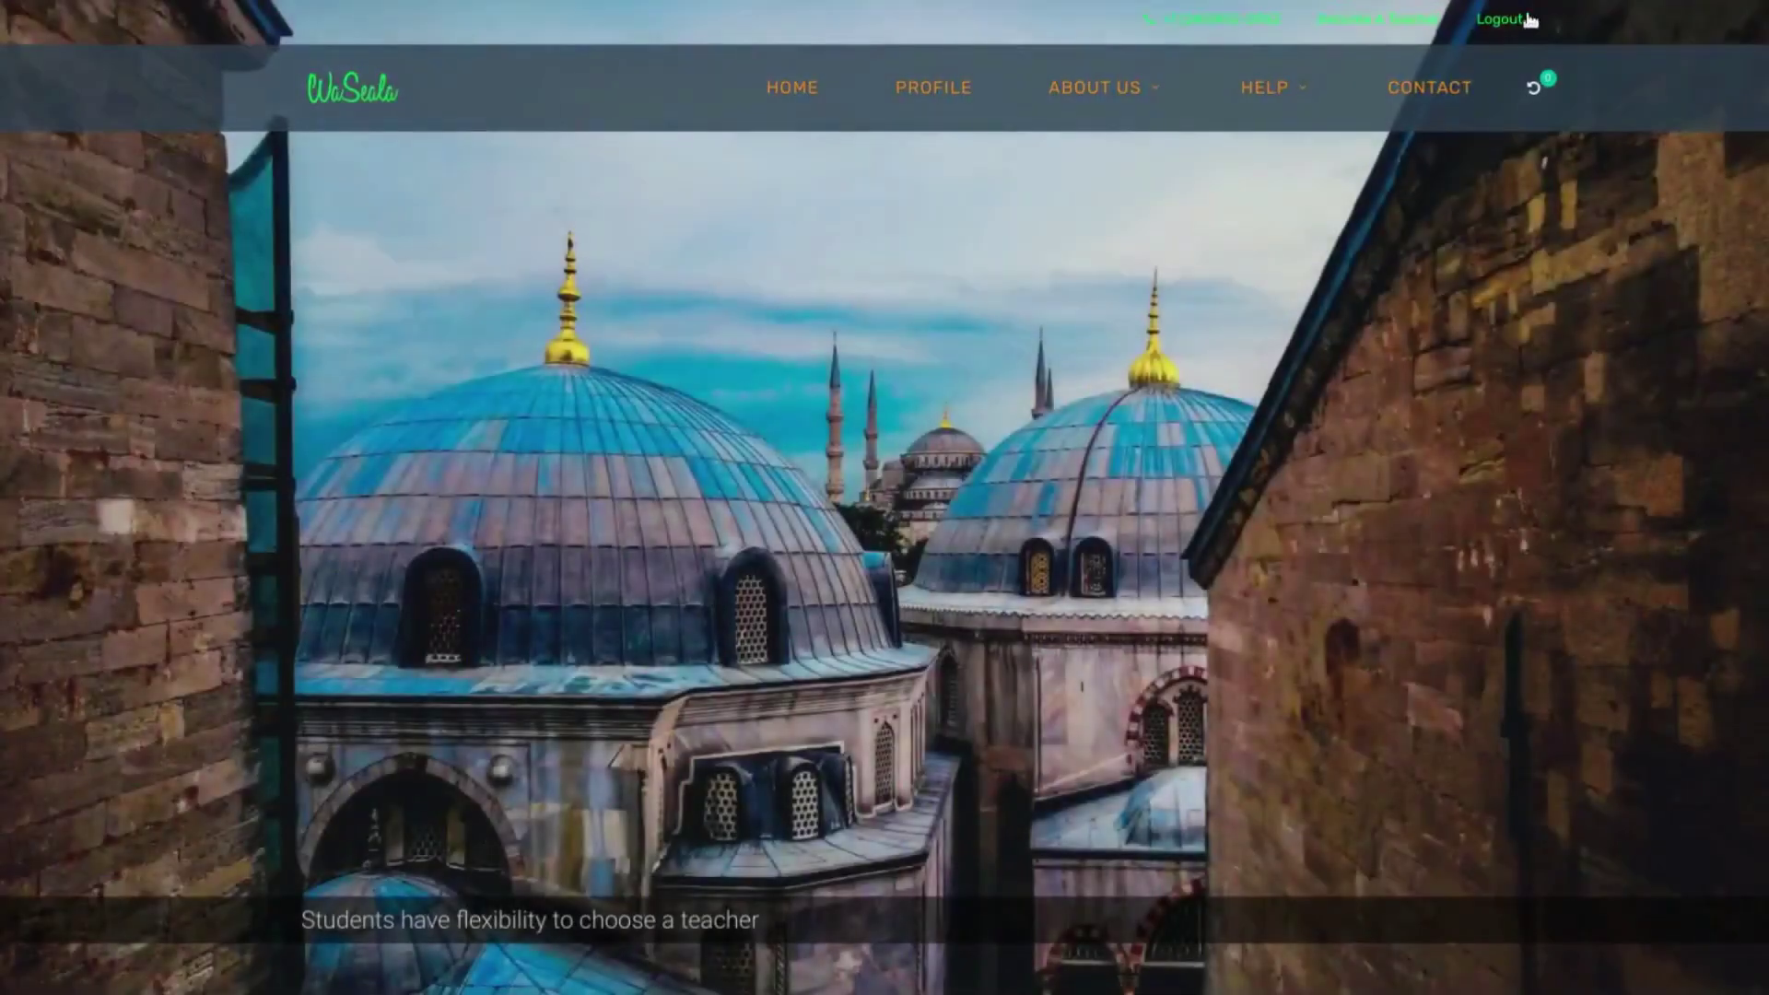
{"action": "left_click", "coordinate": [1499, 20]}
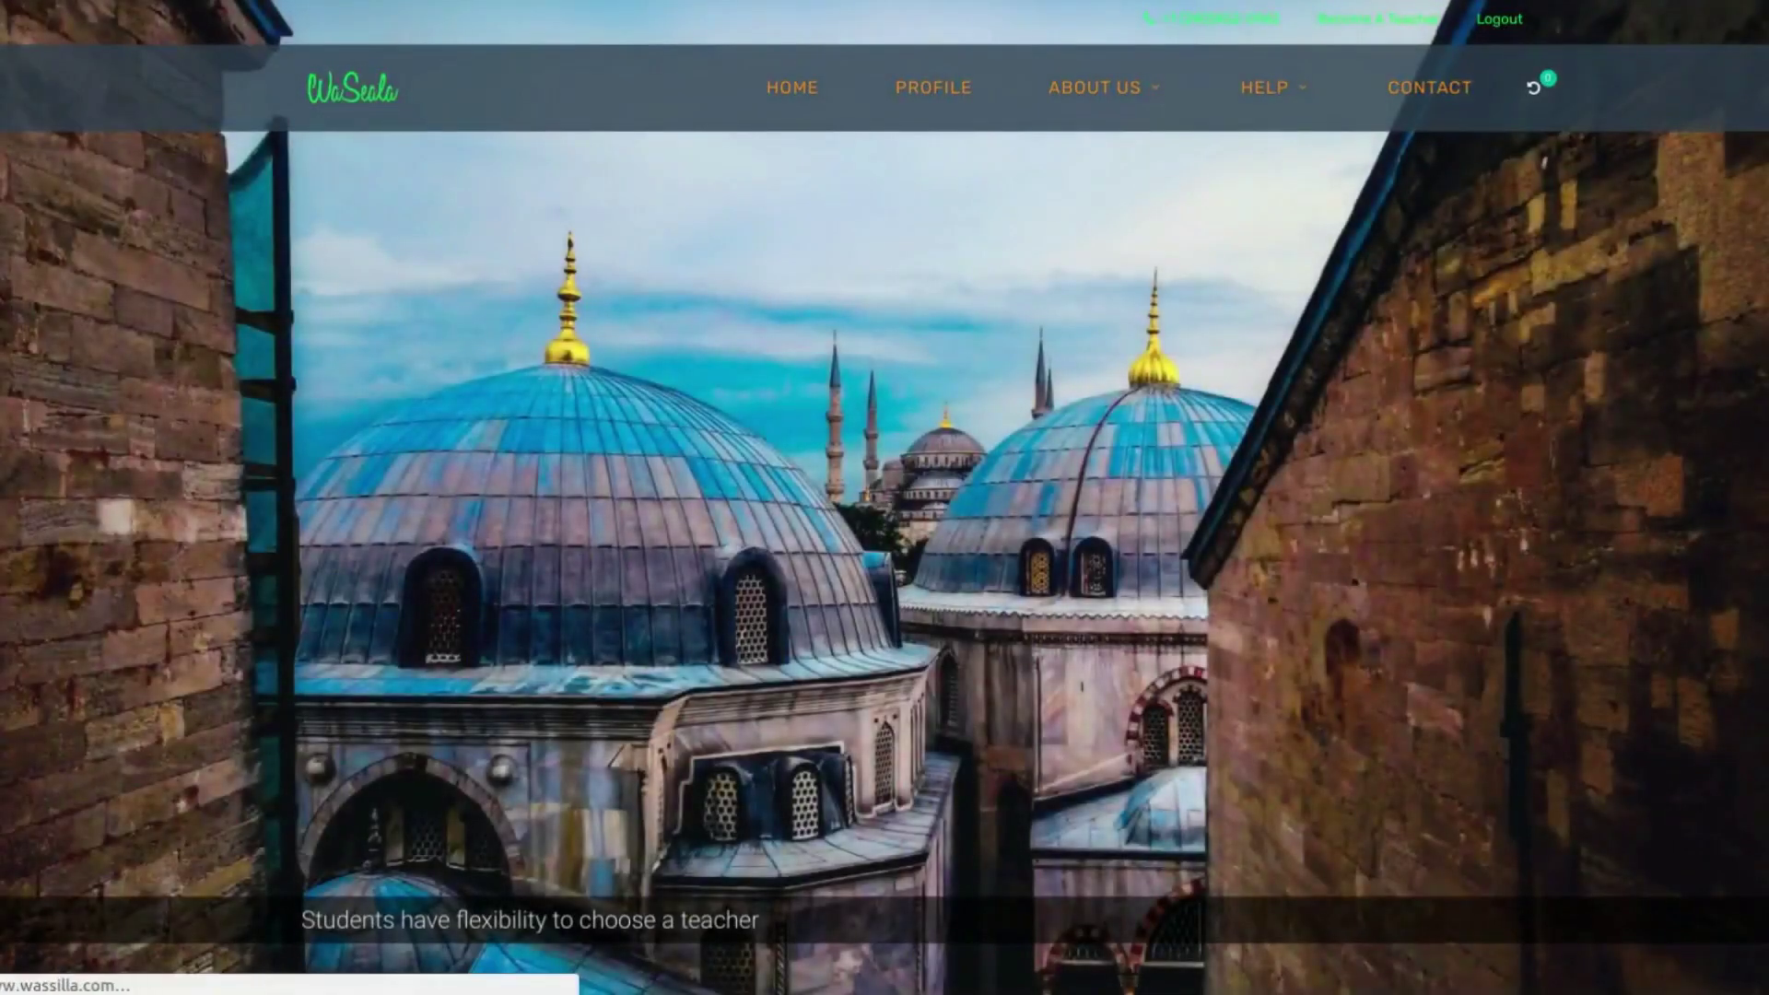